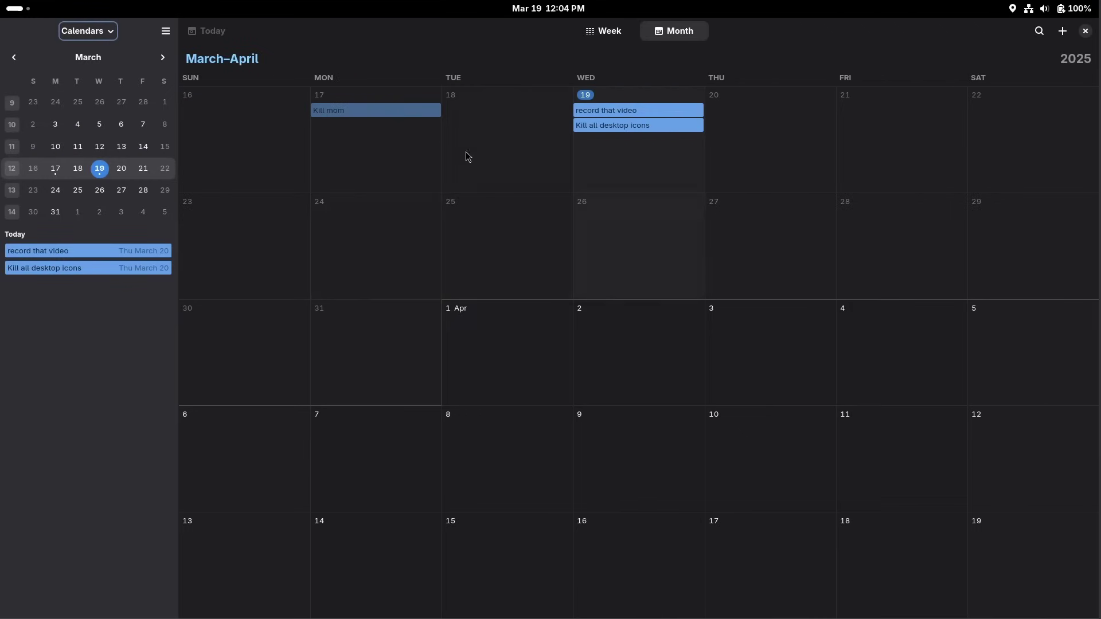
- Preview the March 17 calendar event, then collapse and re-expand the Software notification stack
left_click(386, 118)
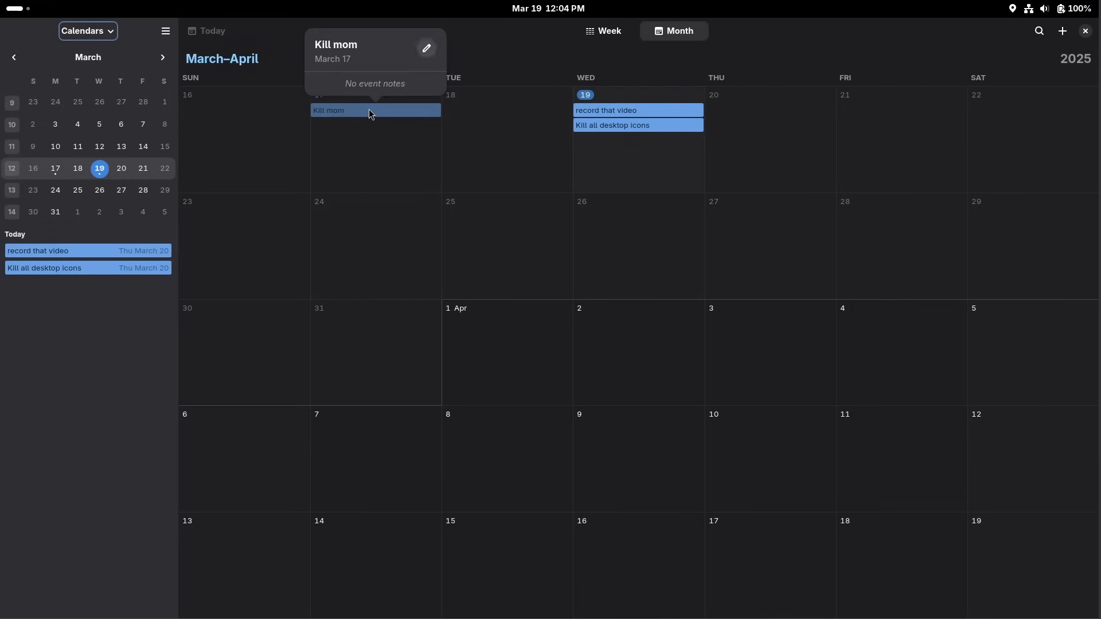
left_click(393, 158)
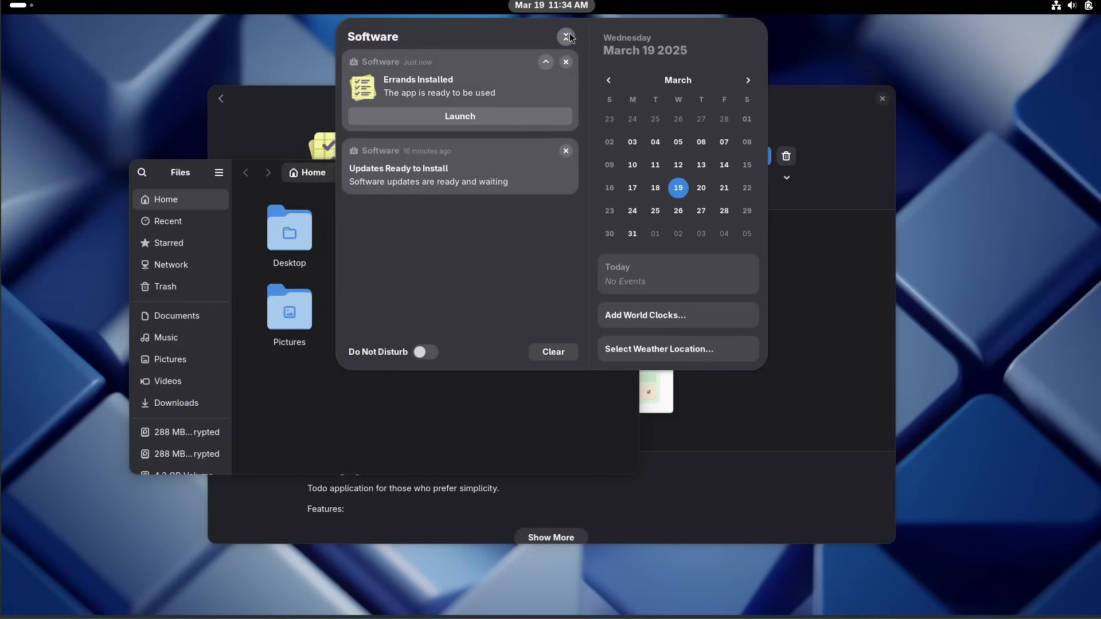
left_click(566, 37)
left_click(567, 38)
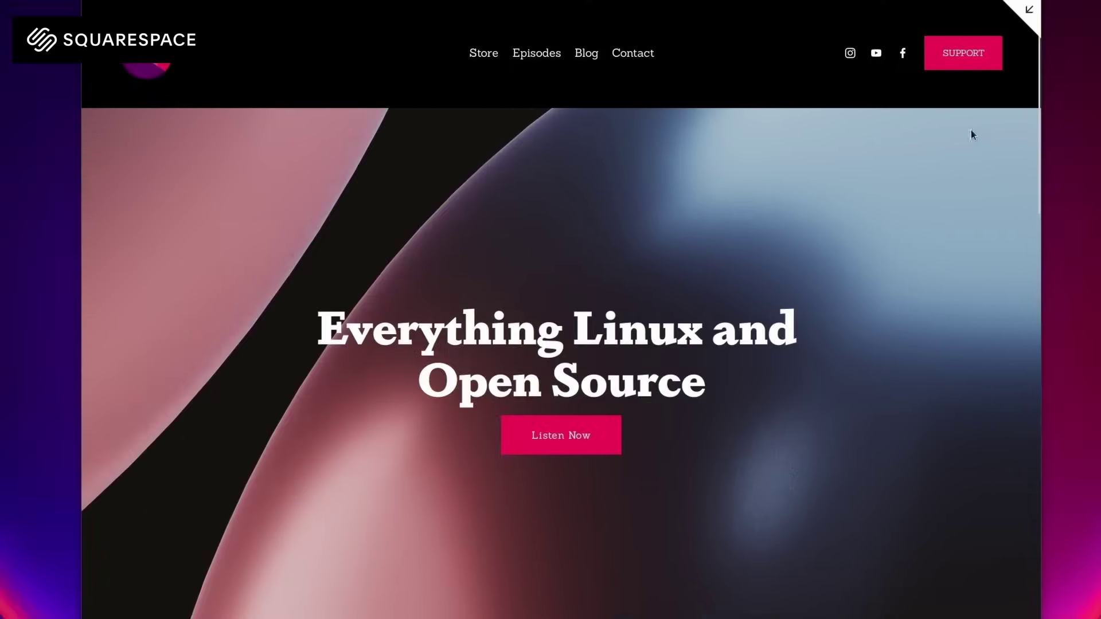
- Scroll through the podcast site and the Squarespace templates page past the best template matches
left_click_drag(1036, 54, 1030, 397)
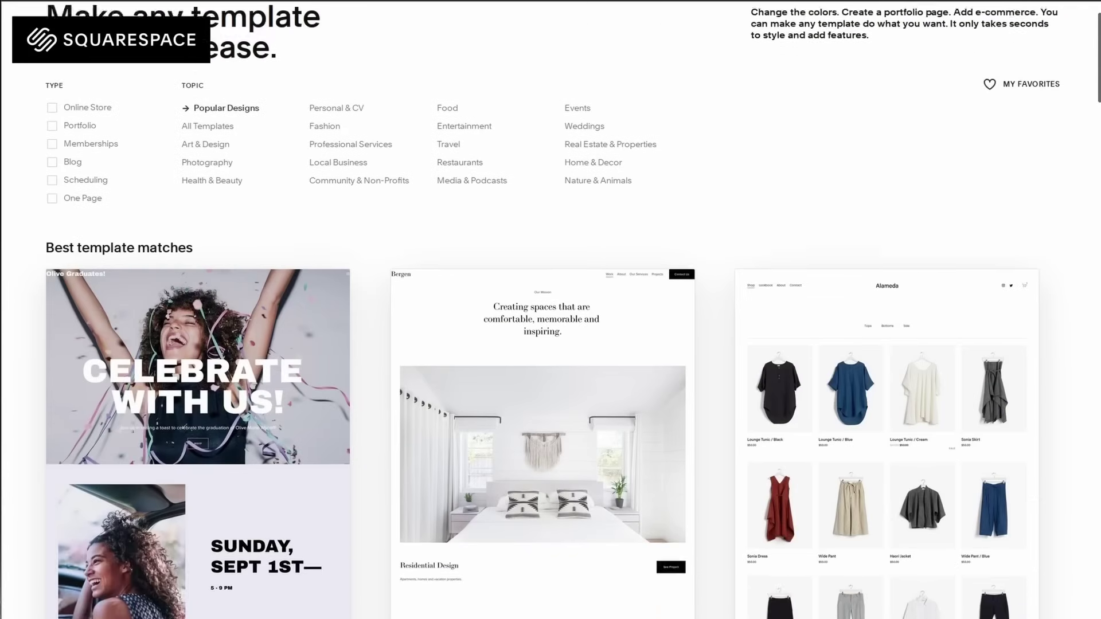
scroll(550, 310, "down", 3)
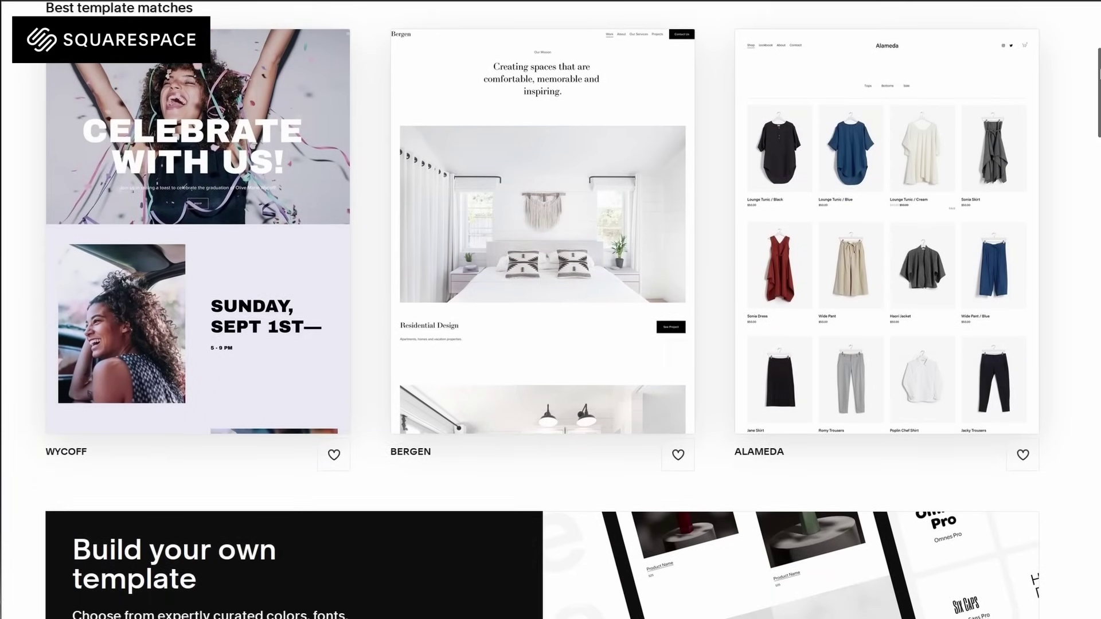
scroll(1097, 118, "down", 5)
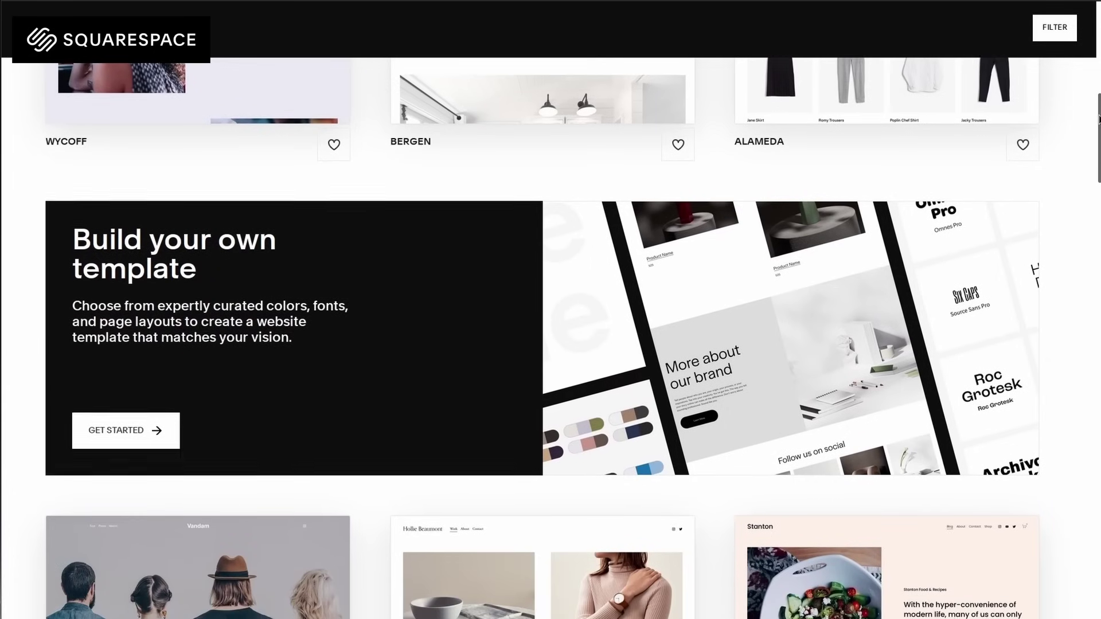
left_click_drag(1097, 119, 1091, 229)
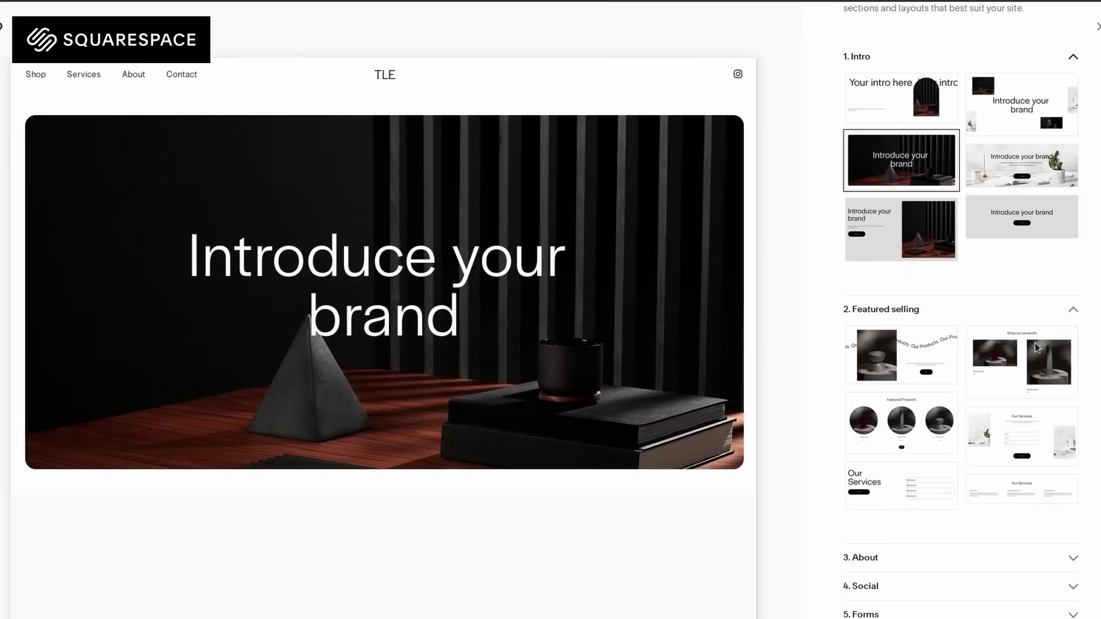
- Add the Featured Products, More about our brand and Follow us on social sections to the page
scroll(1036, 345, "down", 2)
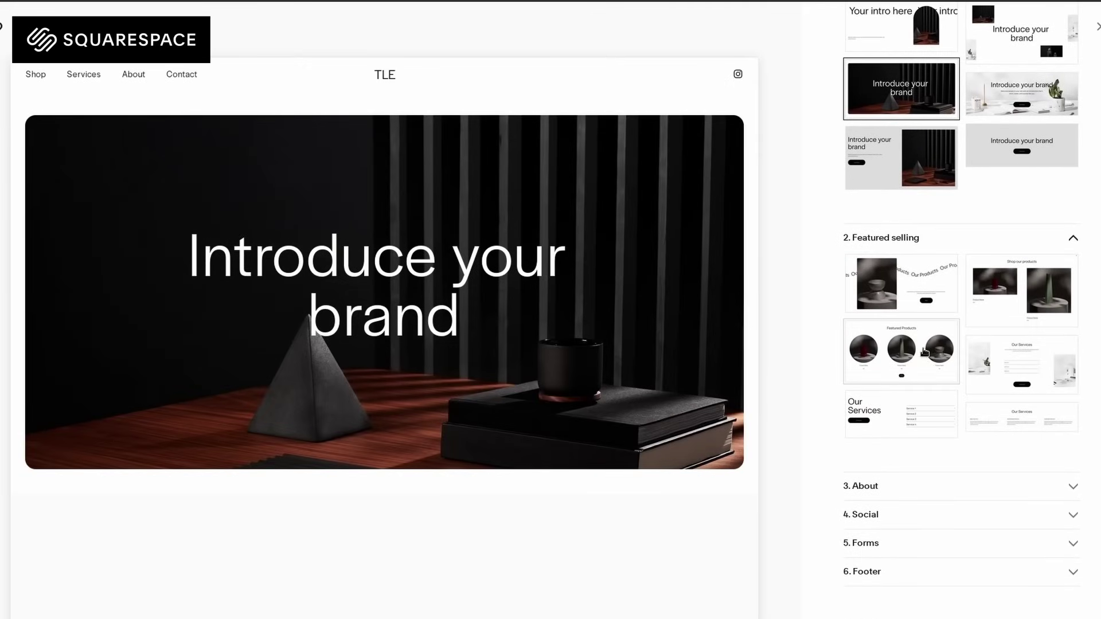
left_click(924, 351)
scroll(912, 327, "down", 3)
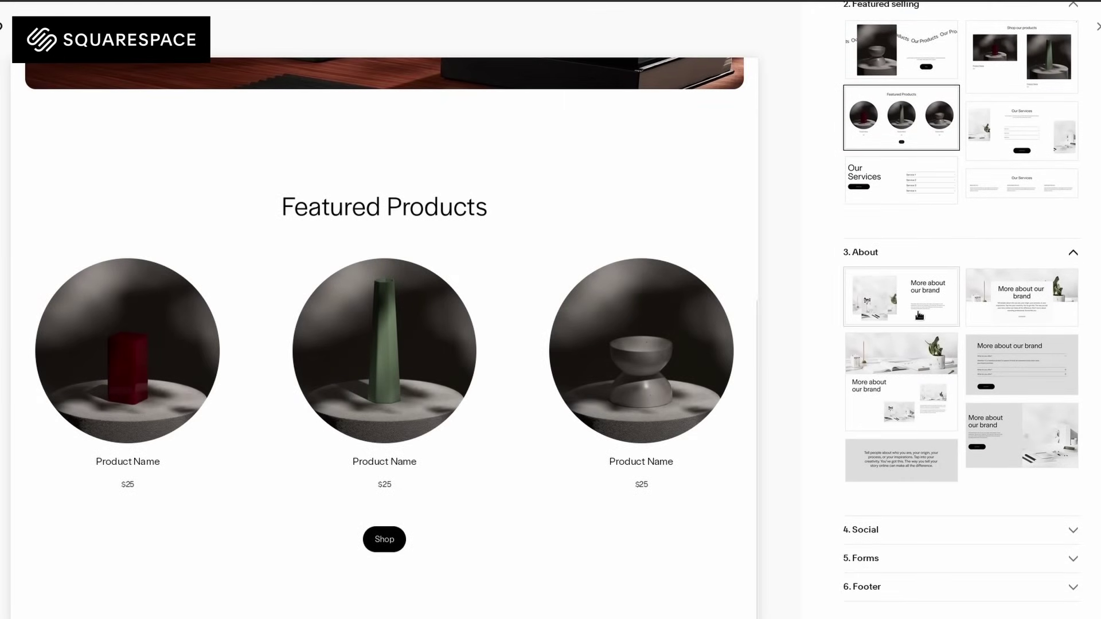
scroll(945, 319, "down", 1)
left_click(1022, 292)
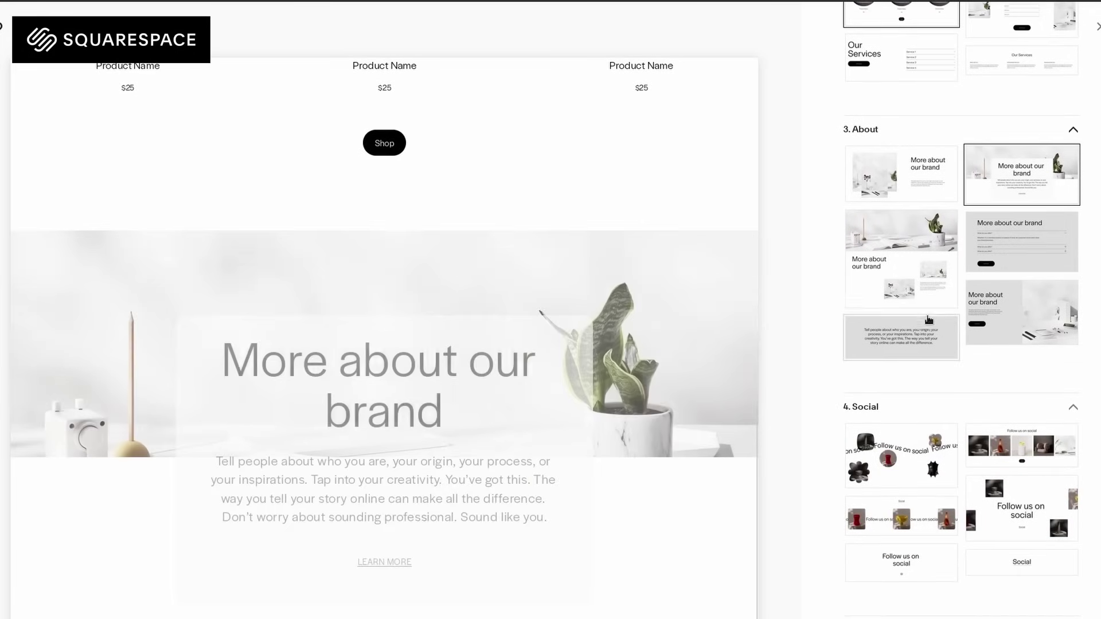
left_click(1018, 441)
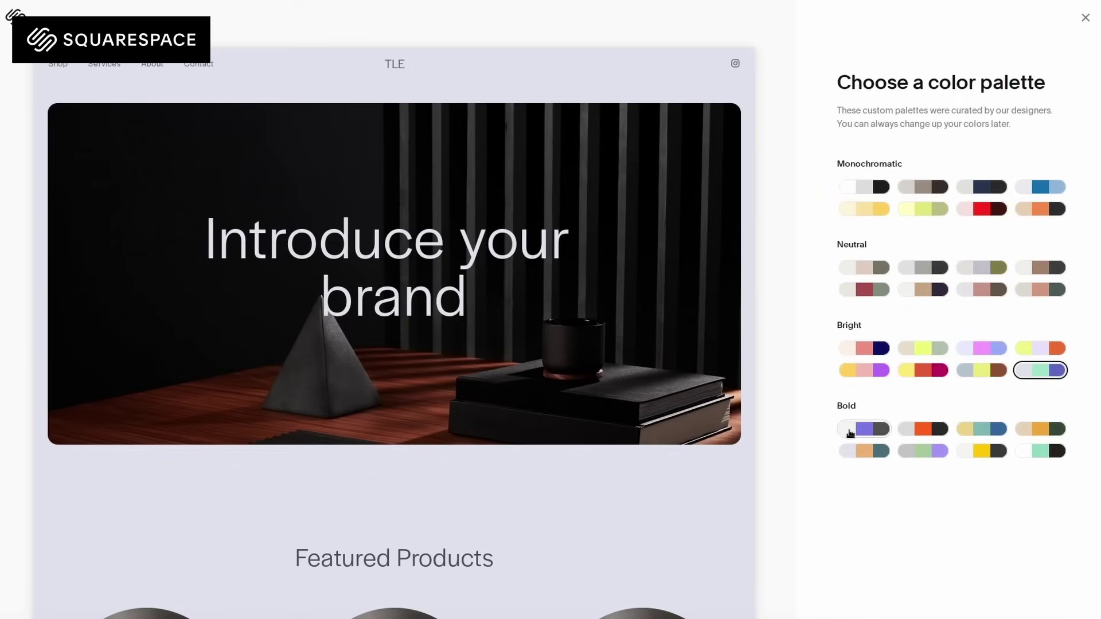
- Try the first Bold palette, apply the red Monochromatic palette, and choose Physical as the product type
left_click(854, 432)
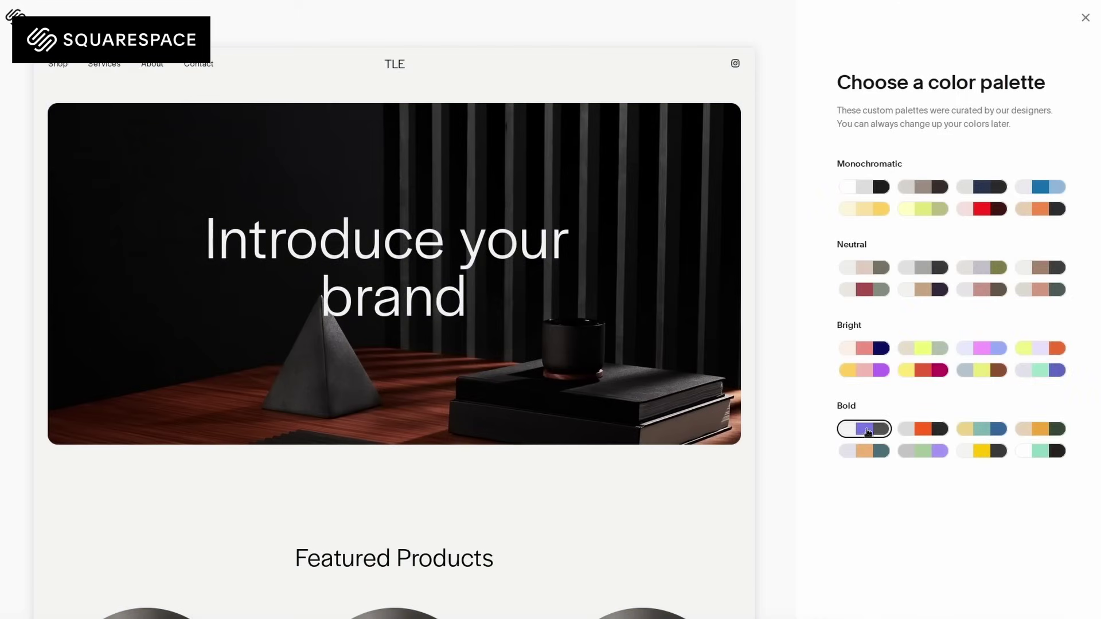
left_click(984, 210)
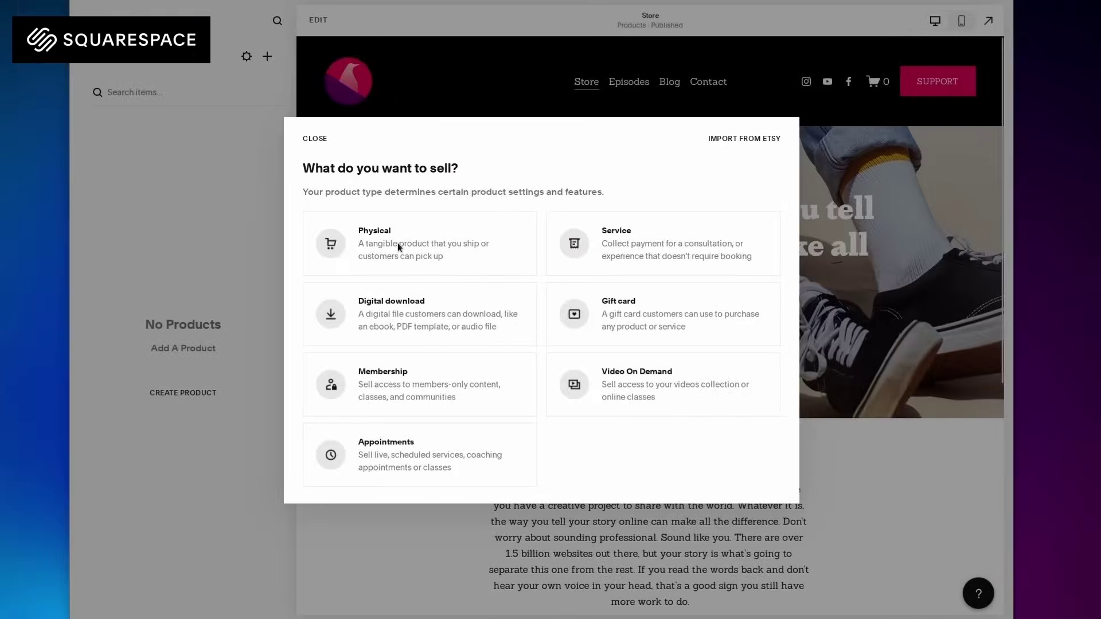
left_click(398, 245)
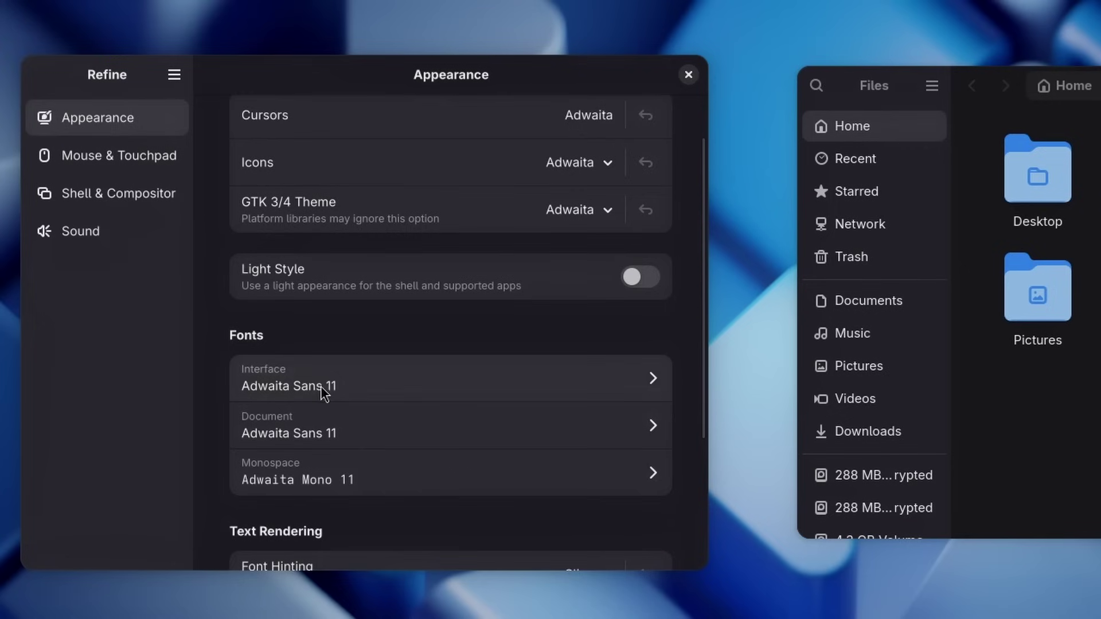
left_click(229, 349)
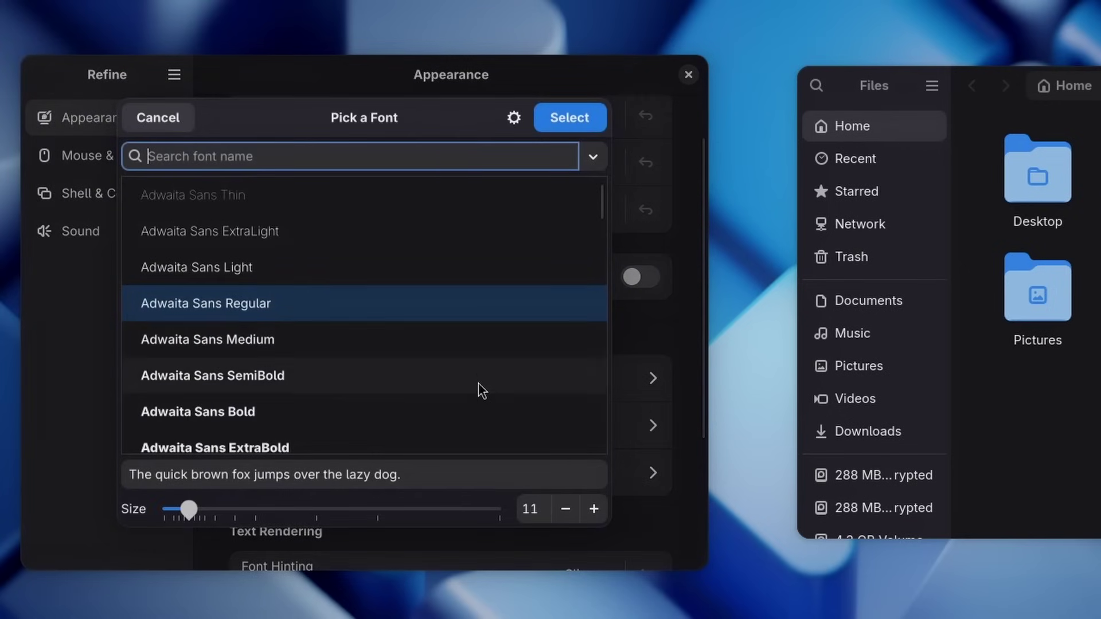
left_click(163, 119)
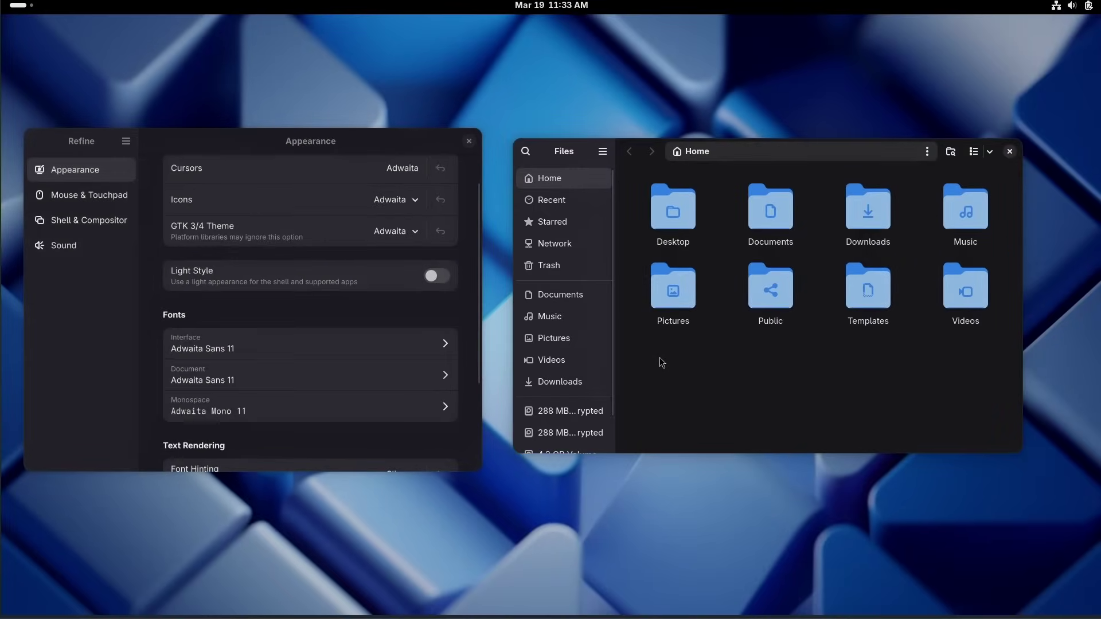
left_click_drag(659, 356, 906, 355)
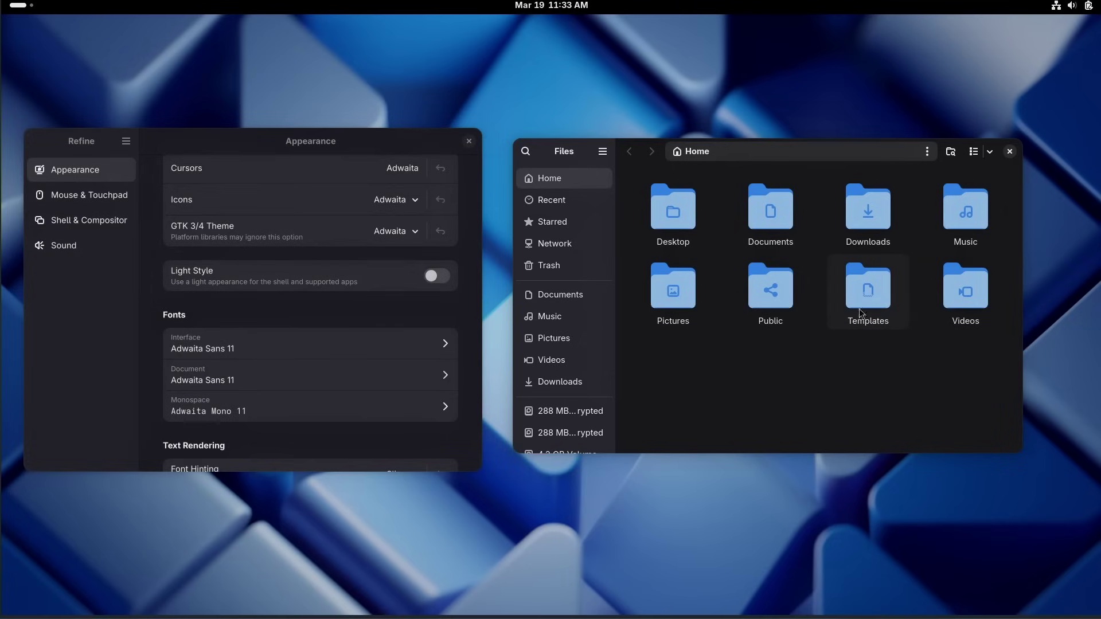
left_click_drag(672, 350, 1007, 175)
left_click(889, 349)
left_click_drag(831, 148, 823, 140)
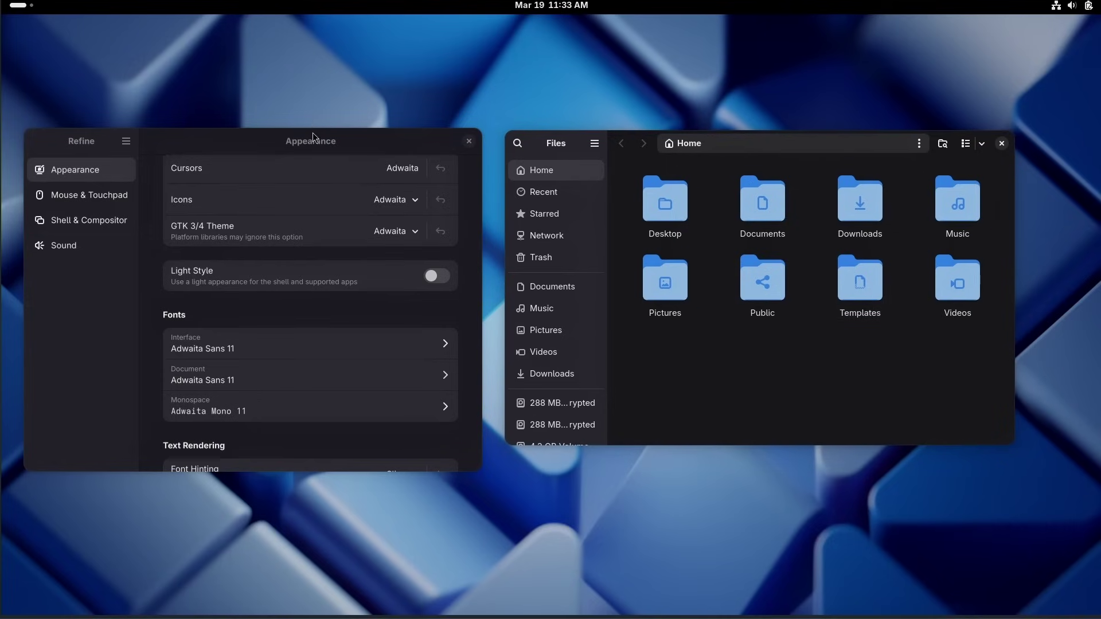
left_click_drag(312, 133, 312, 126)
left_click(288, 333)
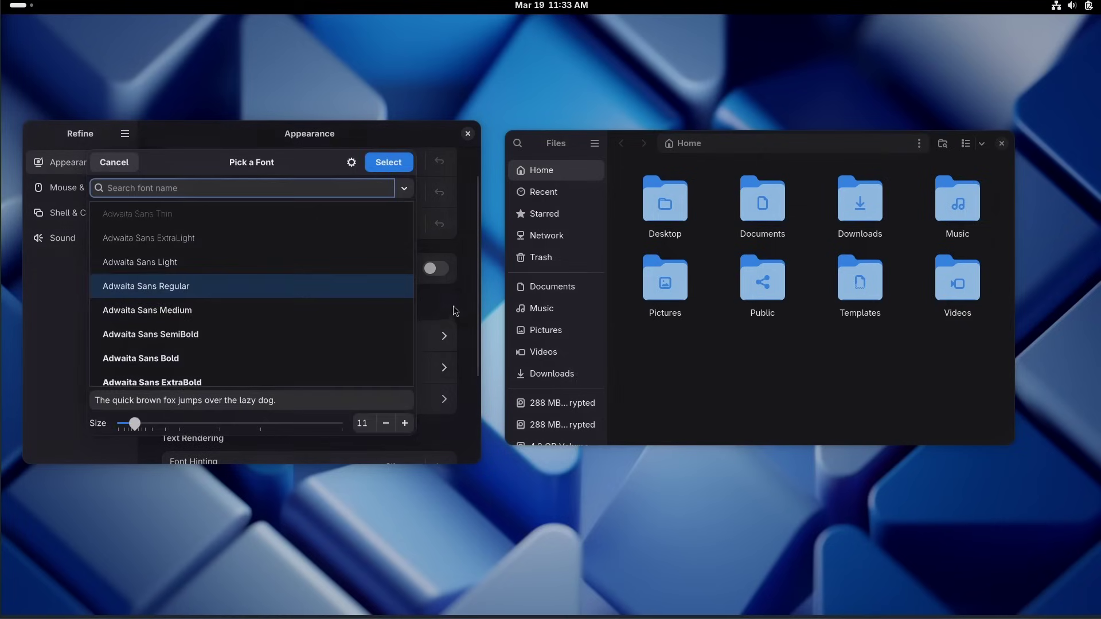
scroll(184, 285, "down", 1)
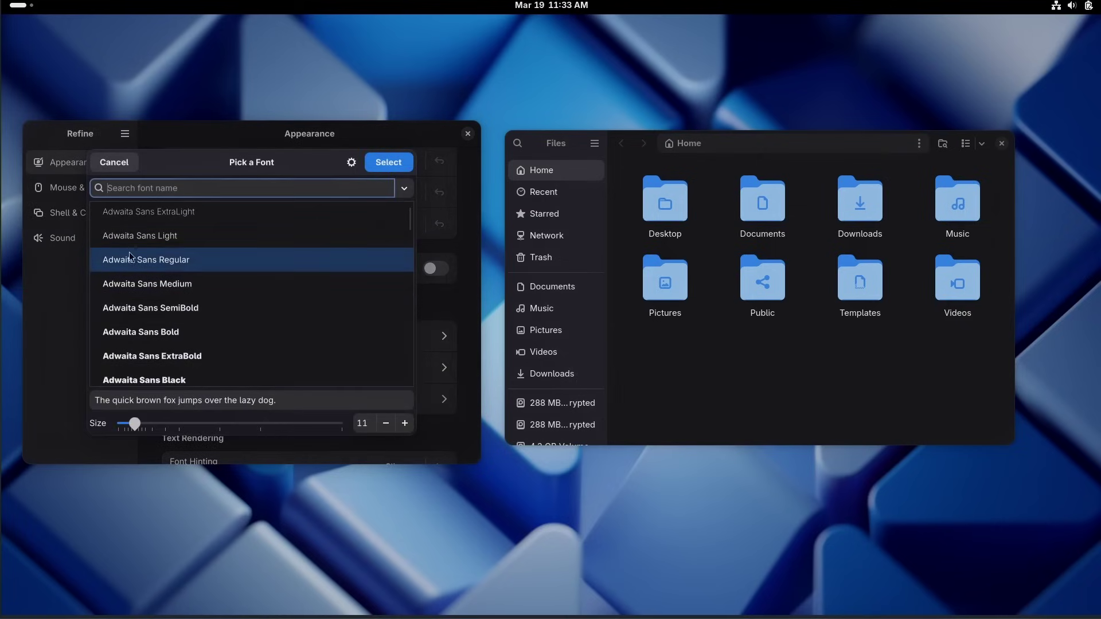
left_click(115, 162)
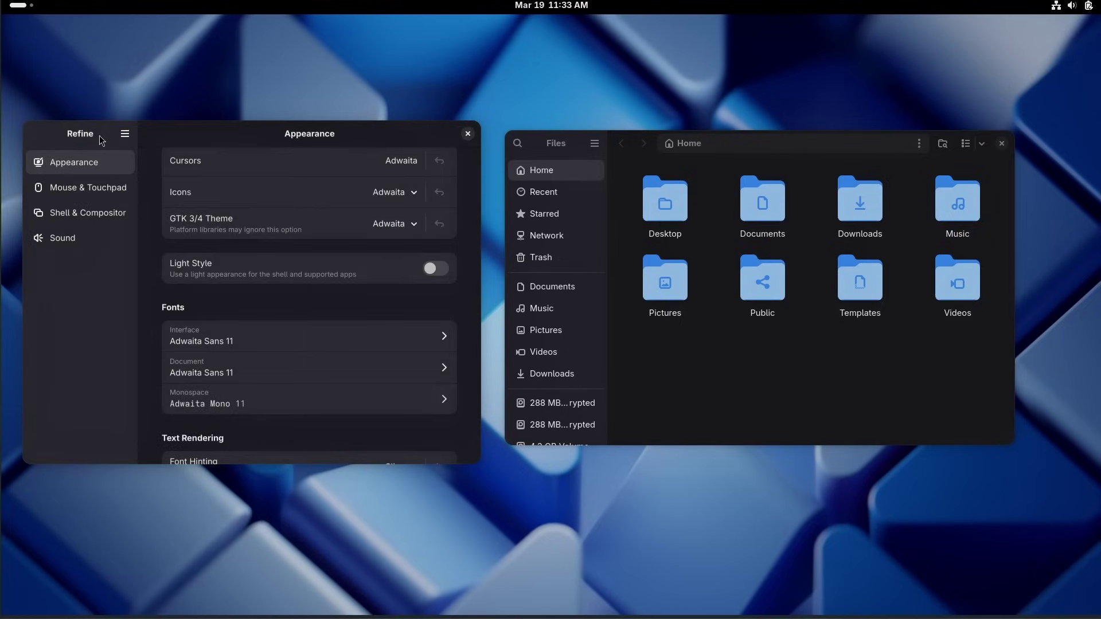
left_click_drag(252, 145, 386, 113)
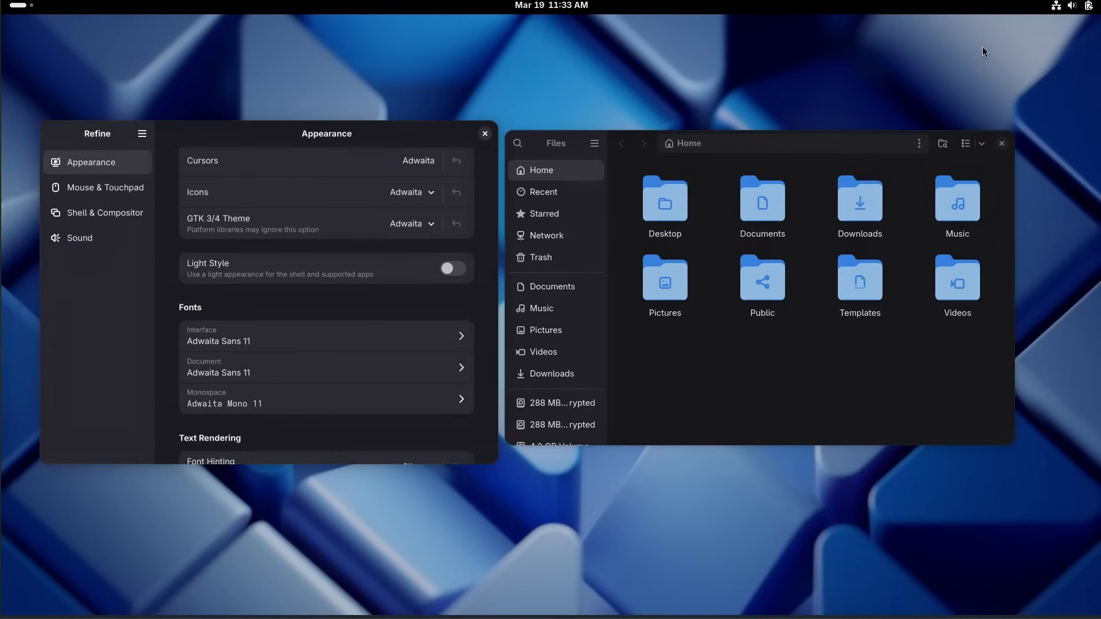
left_click_drag(714, 146, 740, 143)
scroll(298, 311, "down", 5)
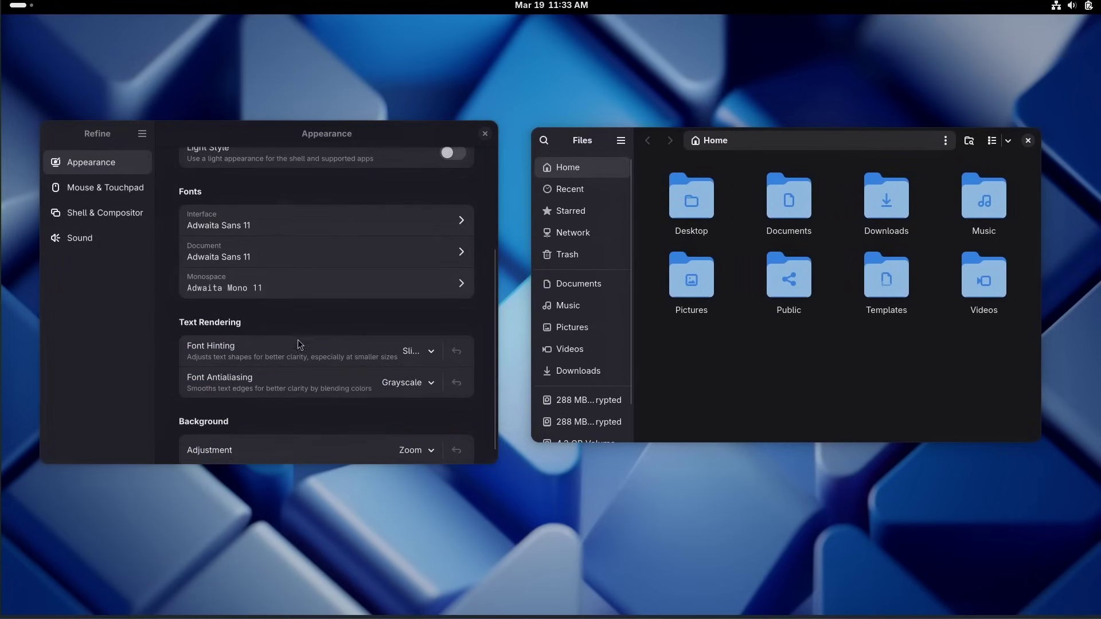
scroll(376, 368, "up", 6)
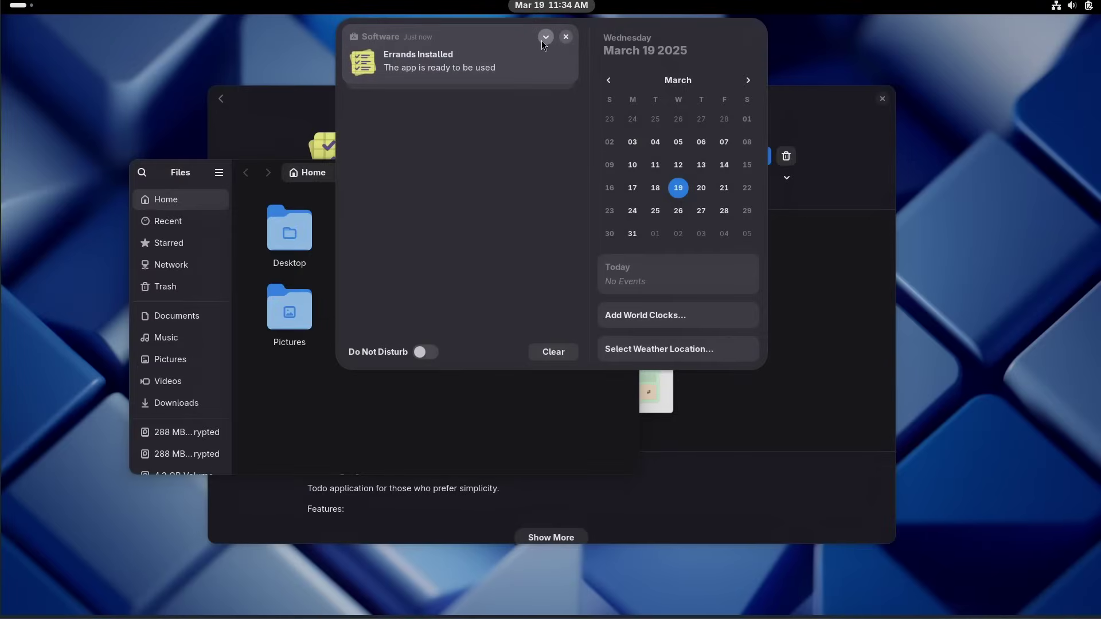
- Expand the Software notification group and dismiss the Updates Ready to Install notification
left_click(543, 38)
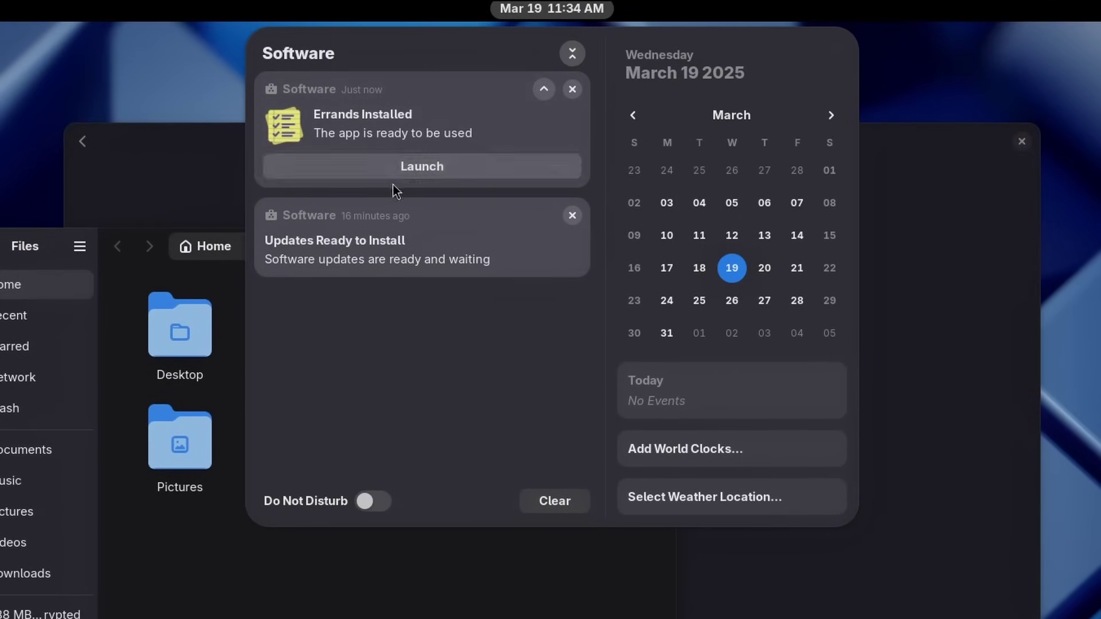
left_click(544, 87)
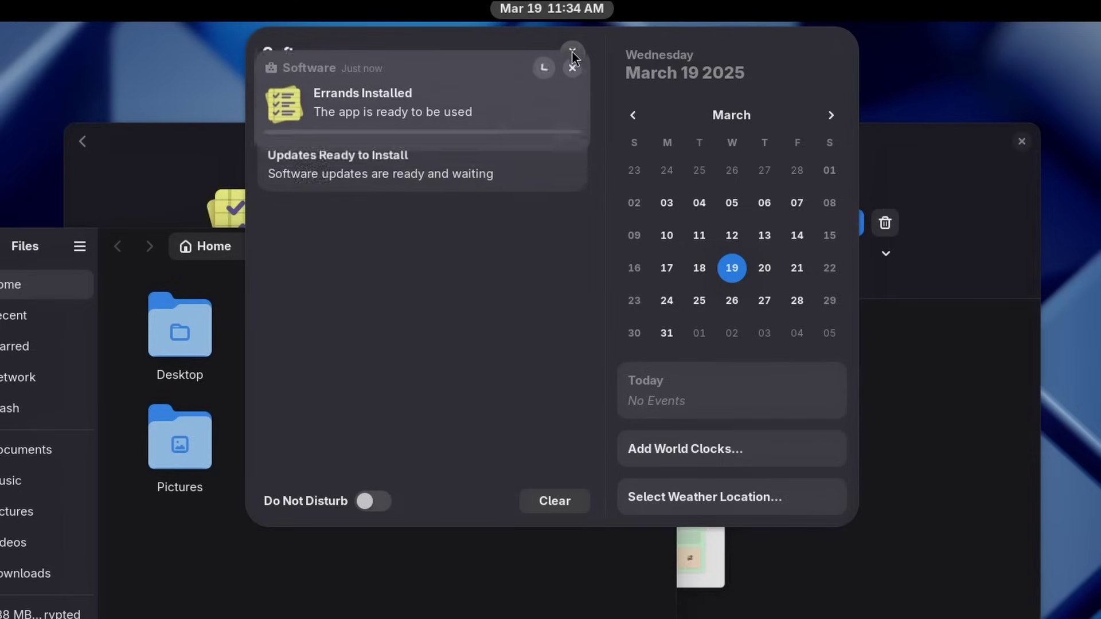
left_click(538, 56)
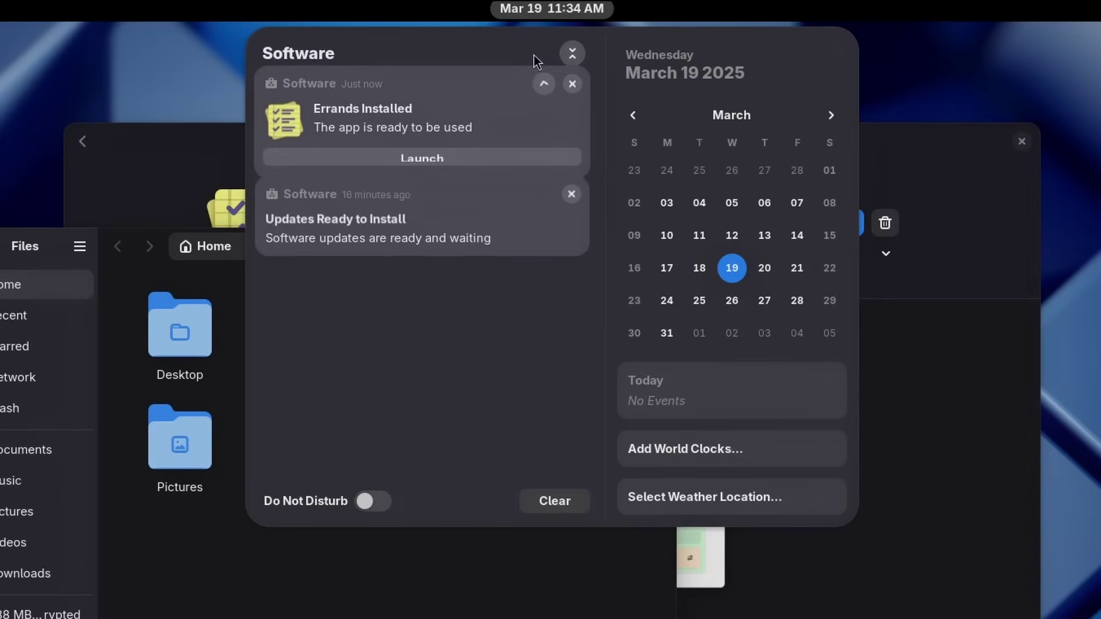
left_click(571, 52)
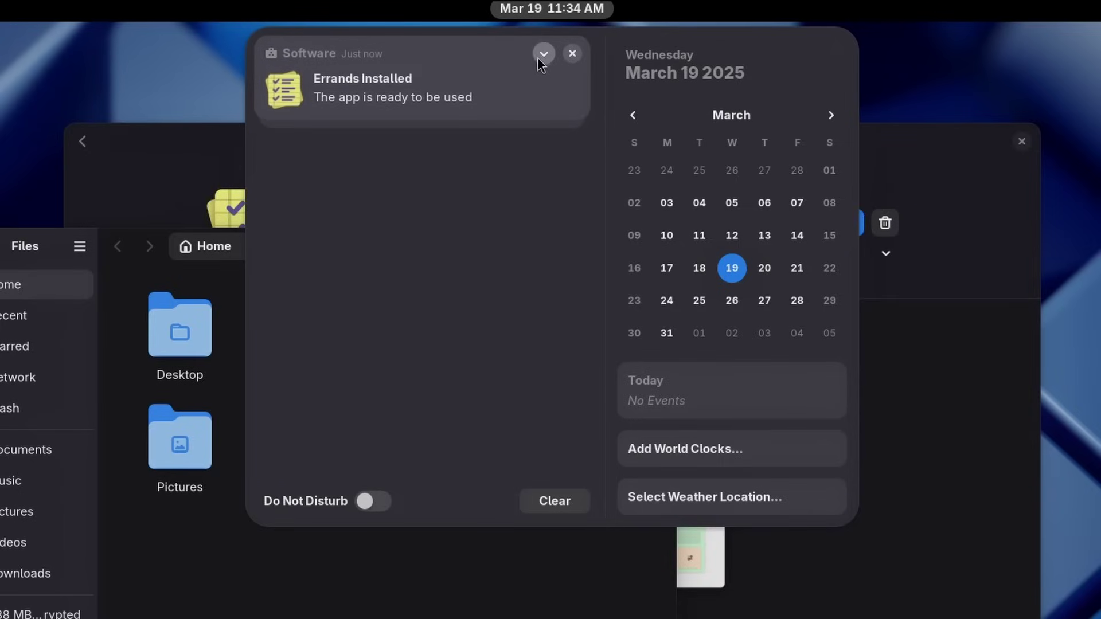
left_click(537, 56)
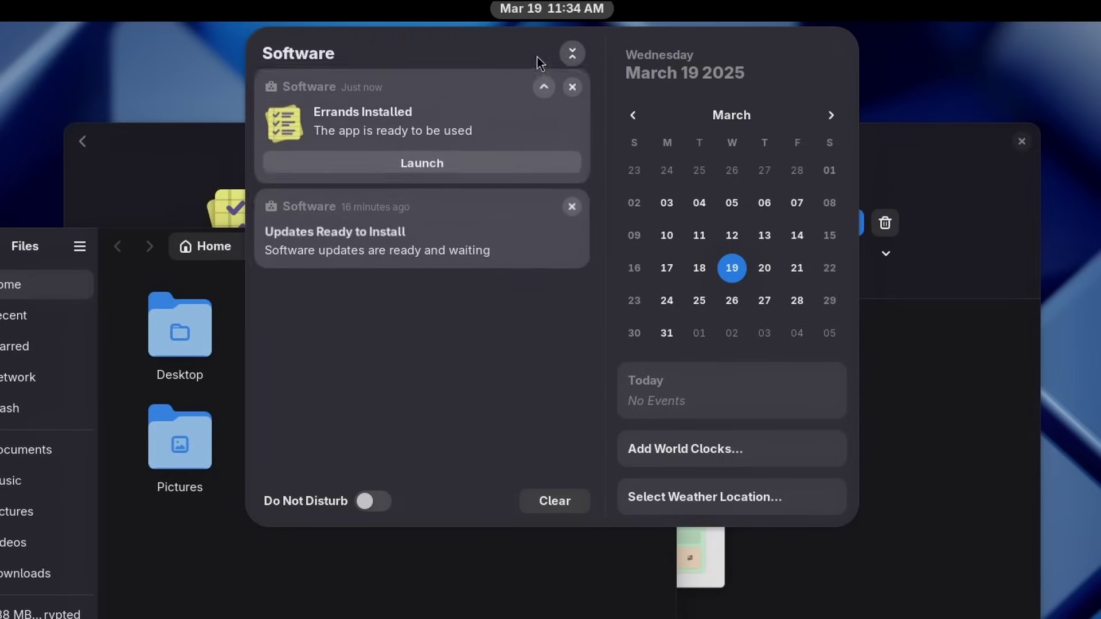
left_click(571, 54)
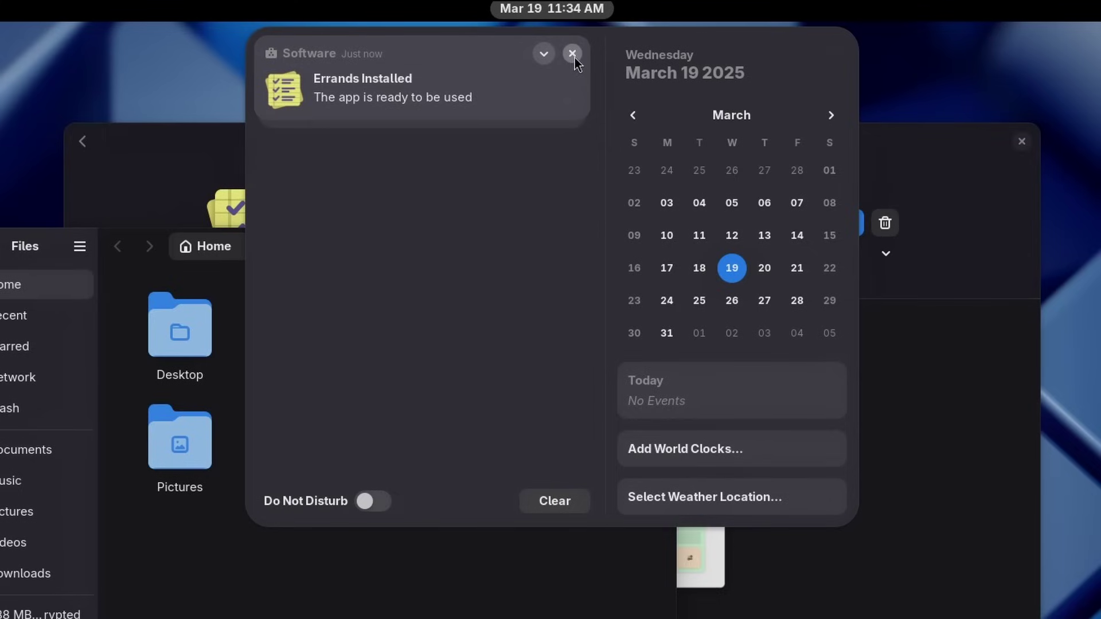
left_click(545, 55)
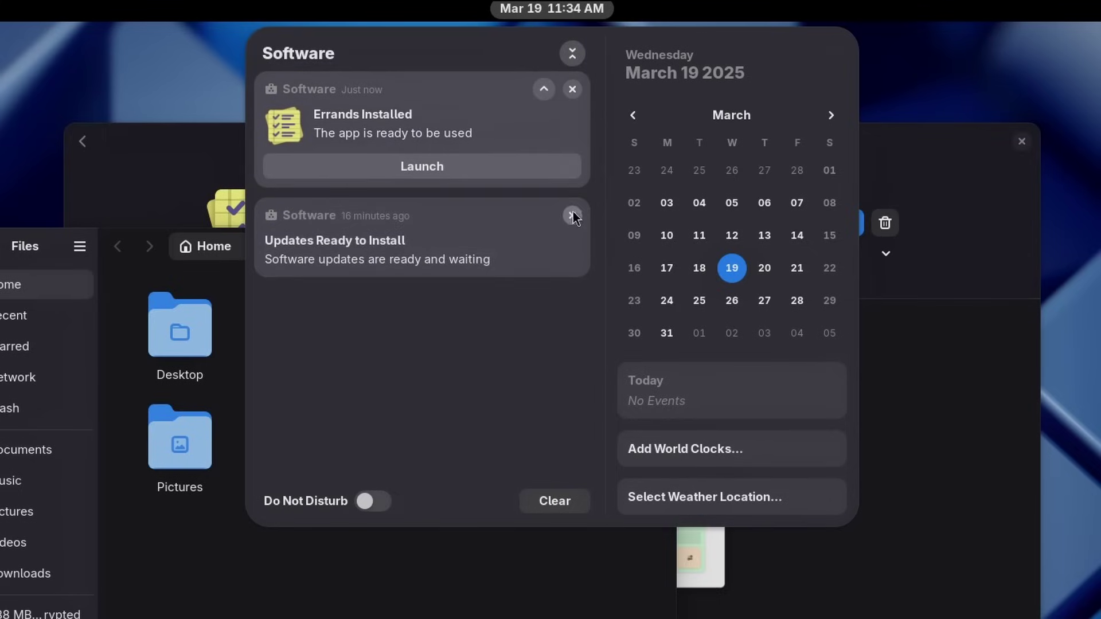
left_click(572, 215)
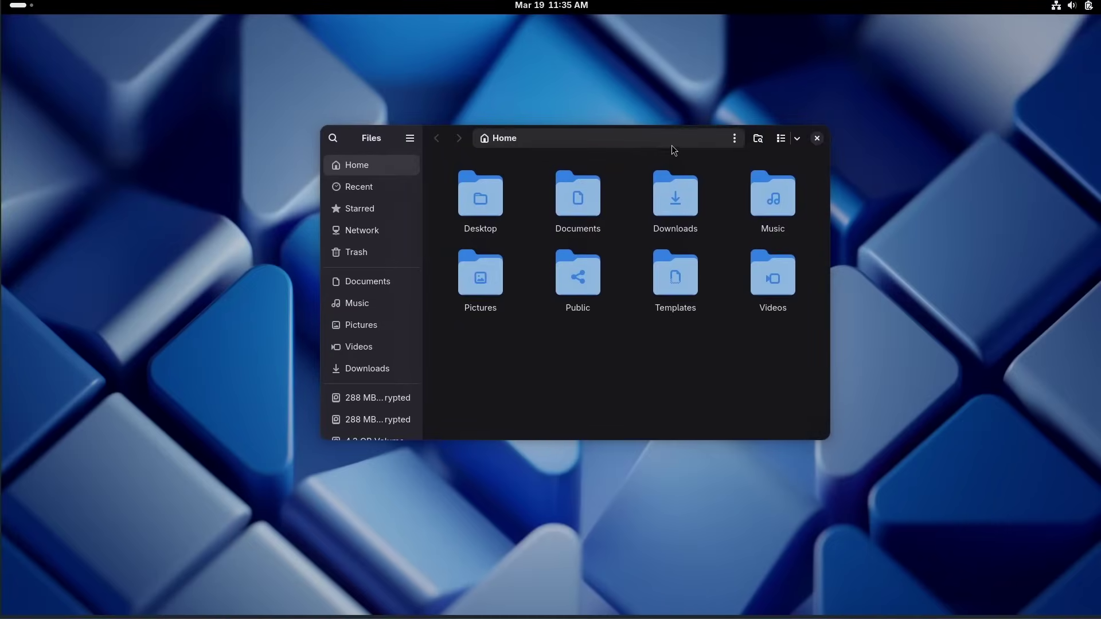
- Move the Files window up and to the left of the desktop
left_click_drag(671, 145, 631, 172)
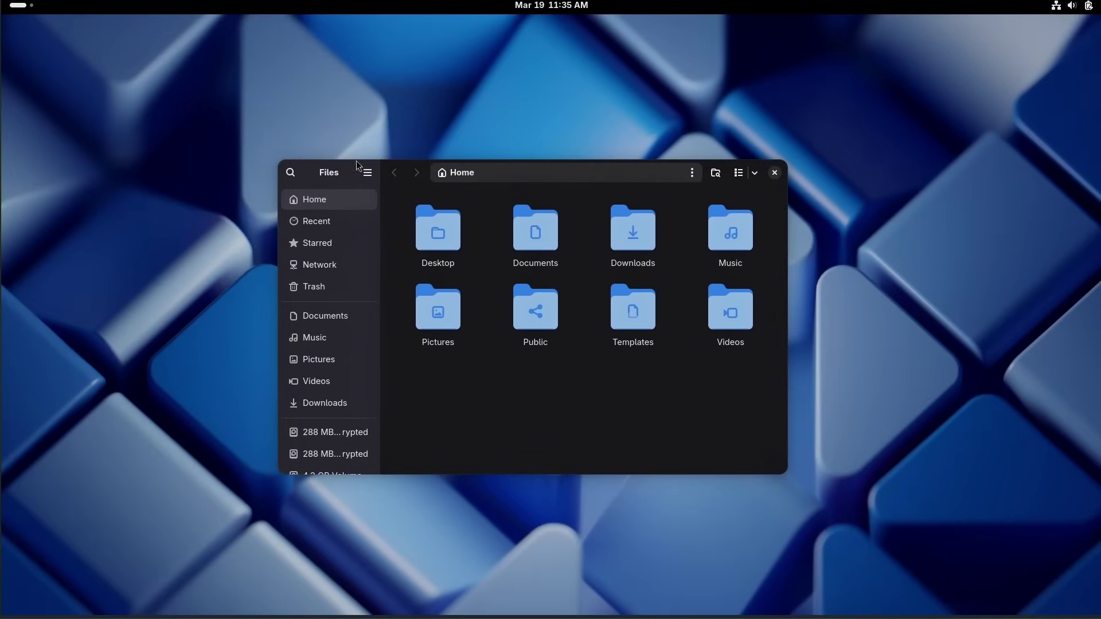
right_click(420, 167)
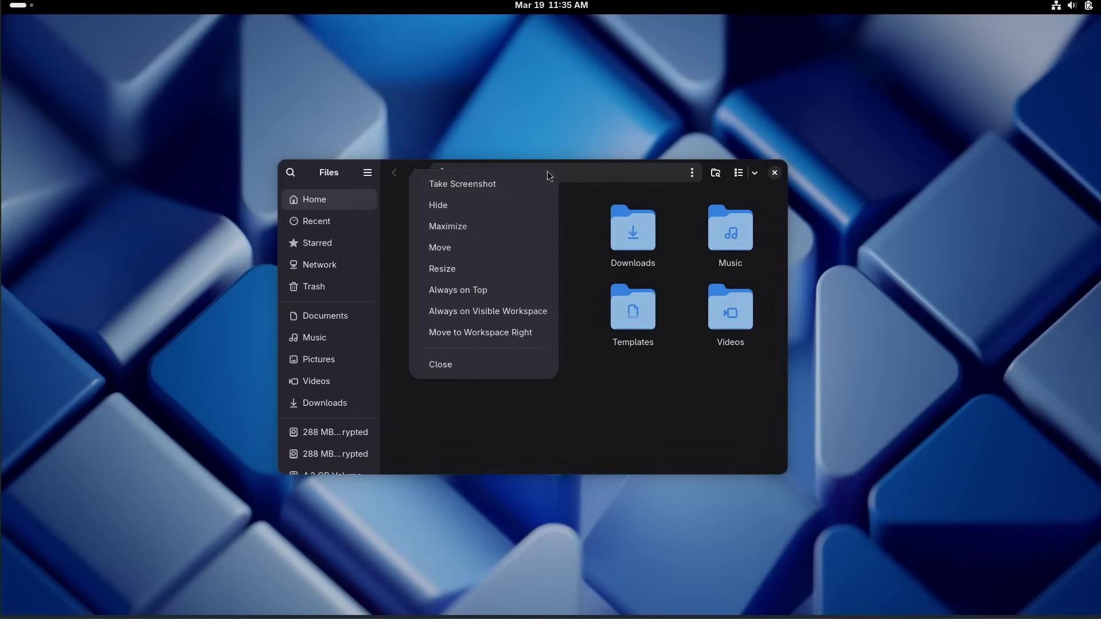
left_click(617, 171)
left_click_drag(531, 166, 491, 168)
left_click(36, 10)
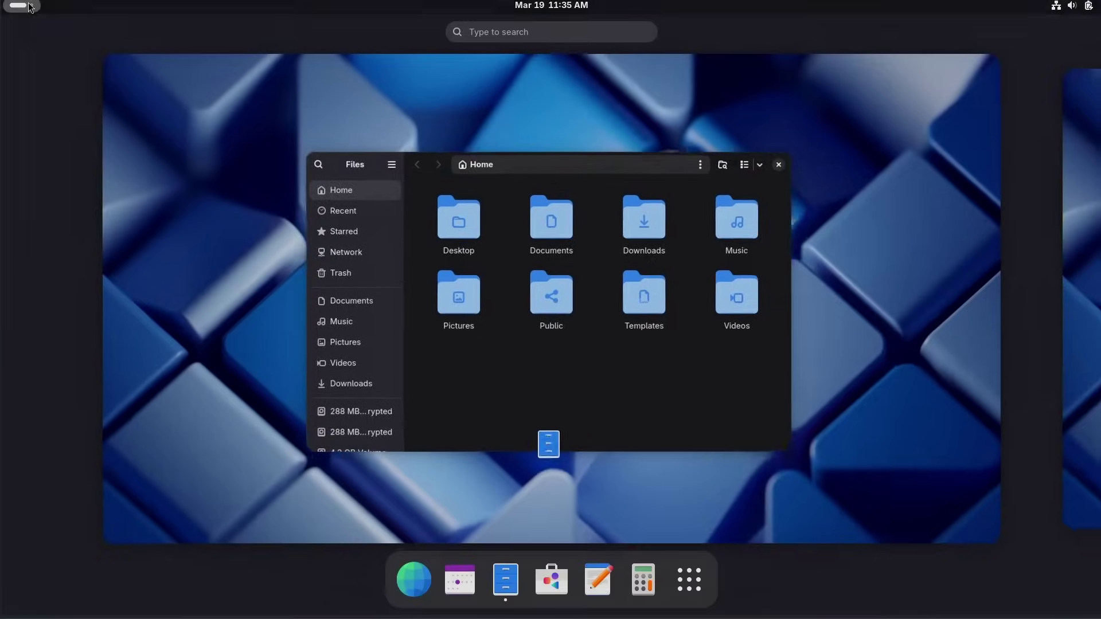
left_click(700, 231)
- Launch a new Text Editor document, placing it upper right with Files on the left
left_click(26, 7)
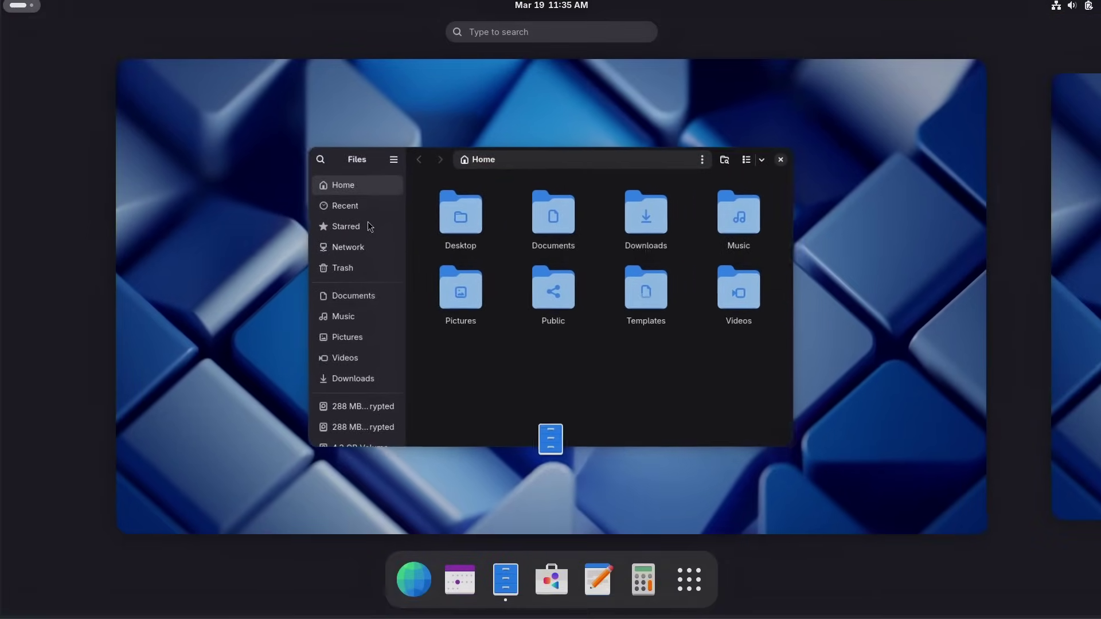
left_click(599, 580)
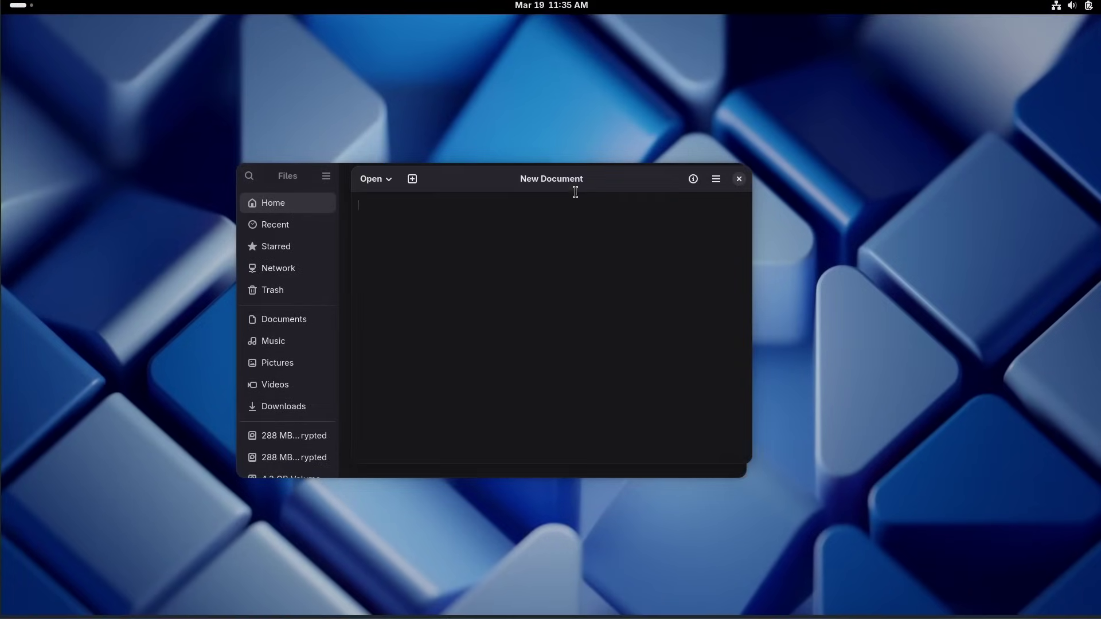
left_click_drag(484, 178, 737, 86)
left_click_drag(524, 175, 351, 178)
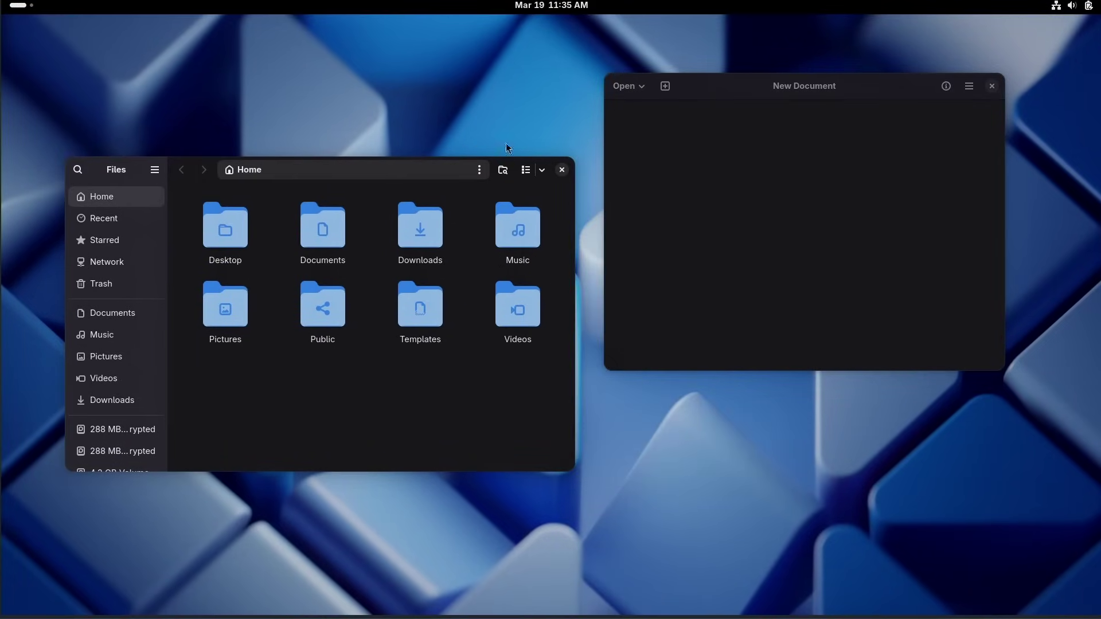
left_click(20, 7)
left_click(502, 179)
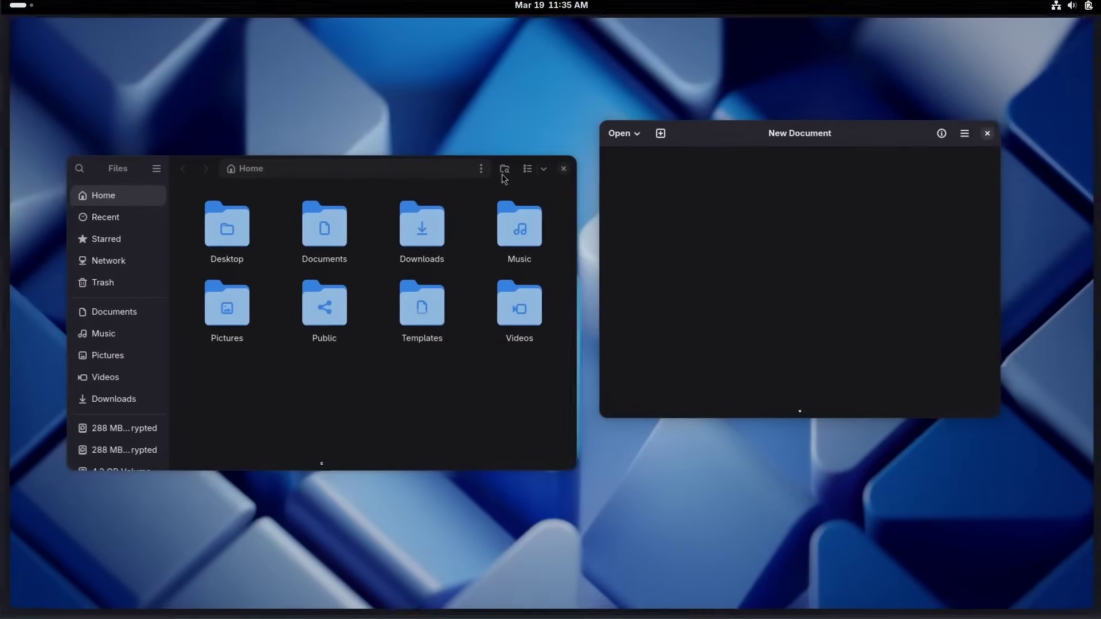
left_click(14, 7)
left_click(13, 7)
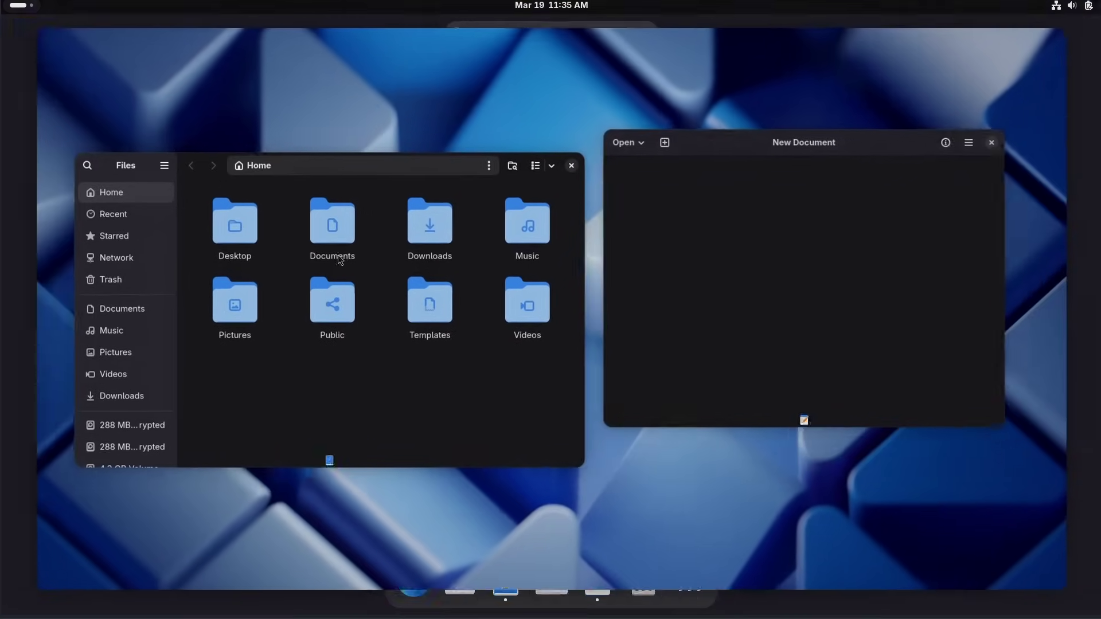
- Launch Calculator and arrange the Calculator, New Document and Files windows side by side
left_click(8, 8)
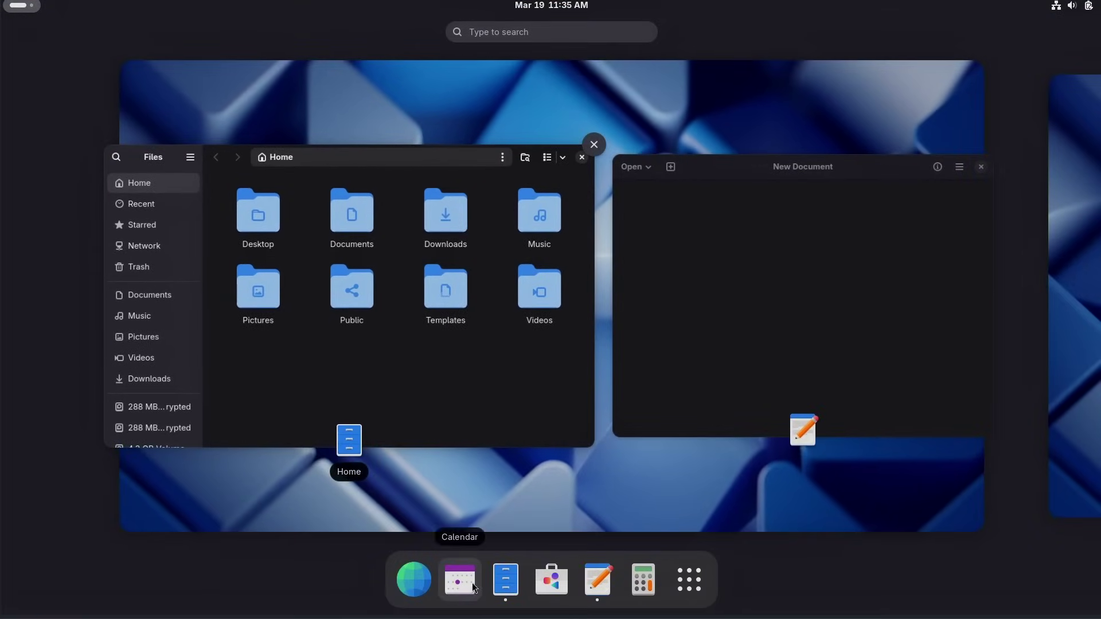
left_click(643, 580)
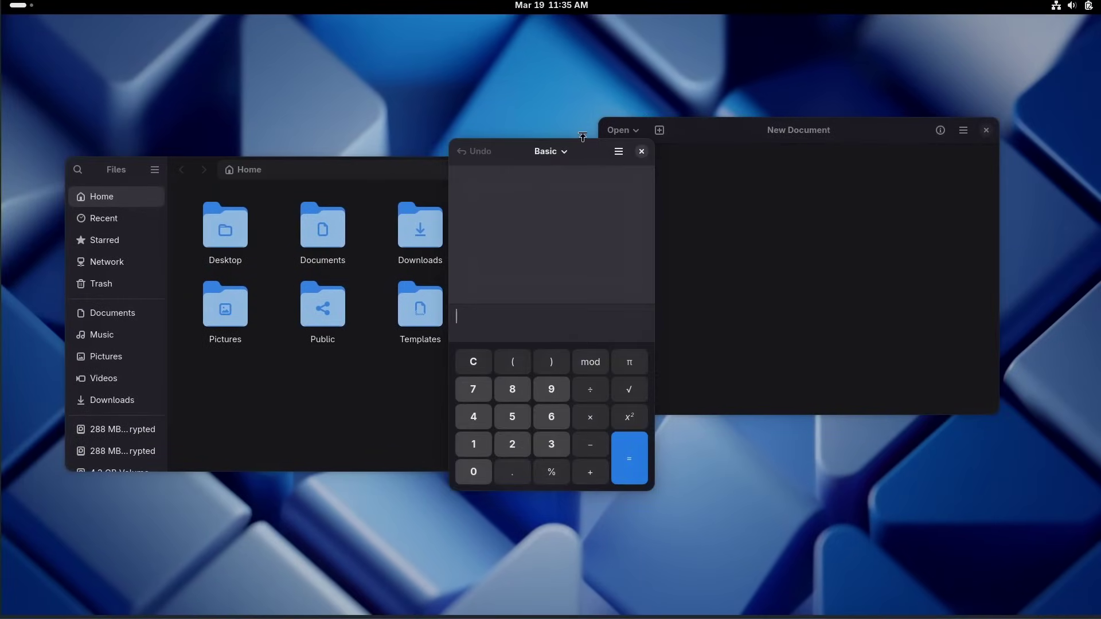
left_click_drag(567, 158, 915, 216)
left_click_drag(826, 138, 778, 86)
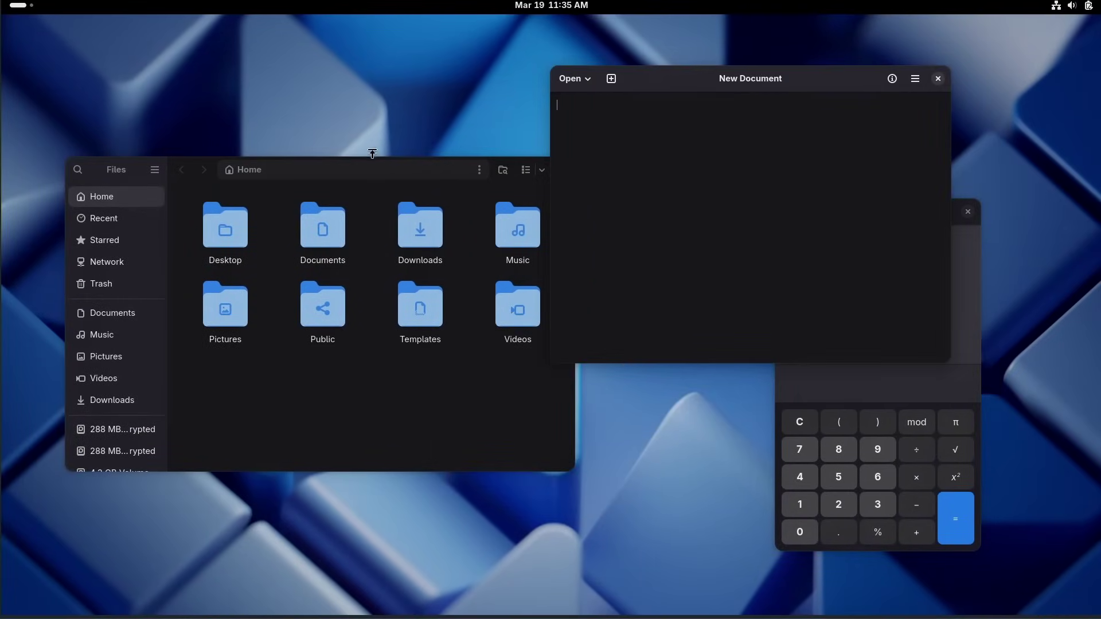
left_click_drag(371, 169, 330, 150)
left_click_drag(707, 81, 511, 120)
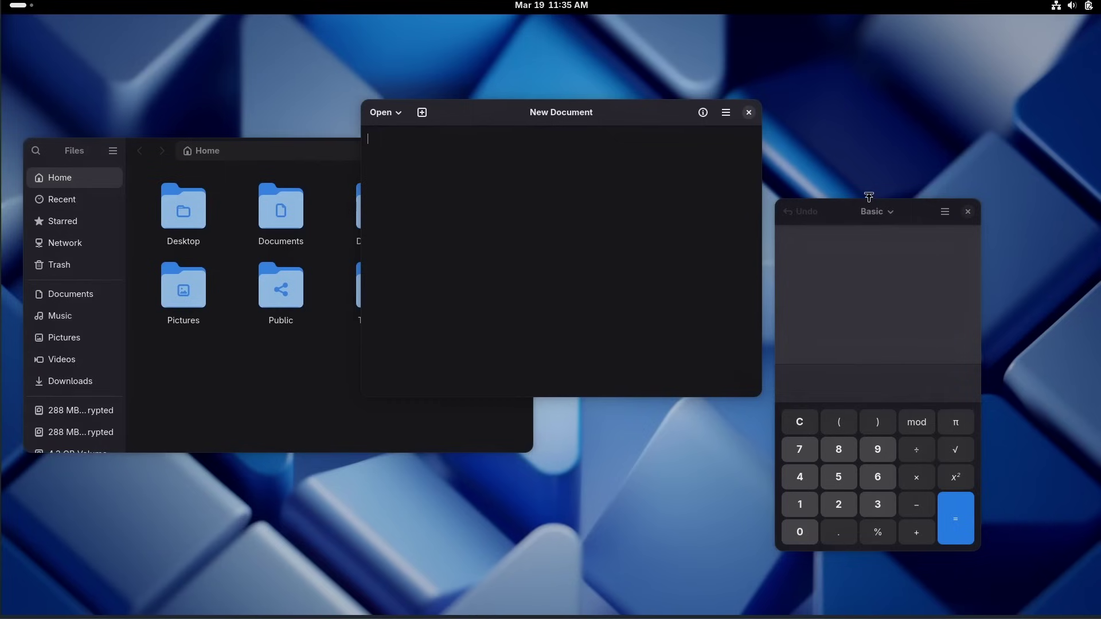
left_click_drag(845, 209, 897, 162)
left_click_drag(635, 119, 724, 100)
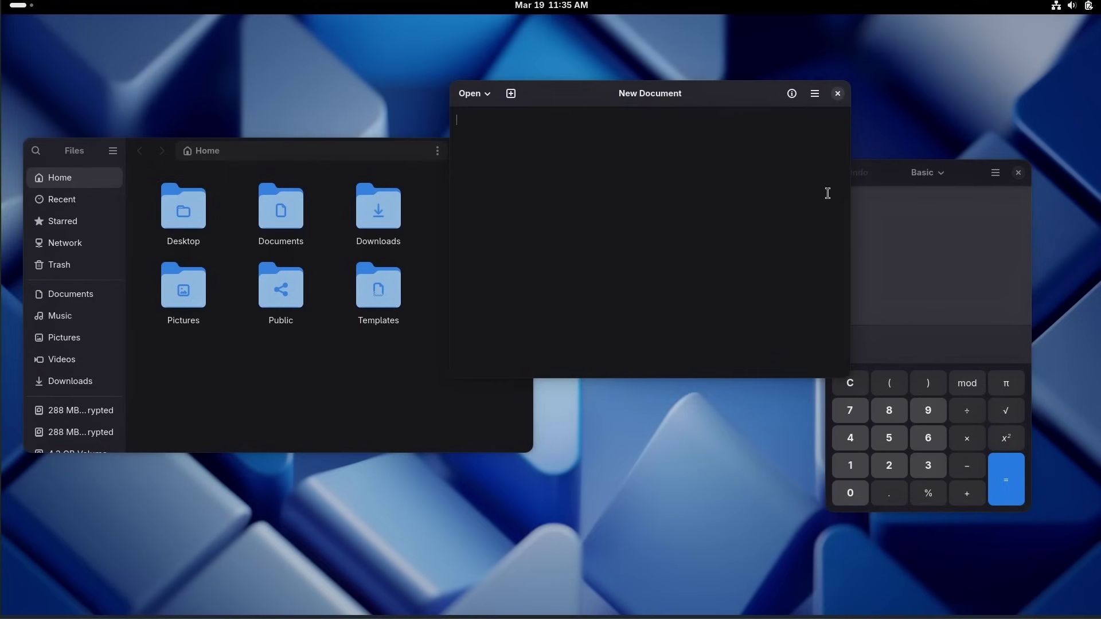
- Check the volume output choices and calendar popover, then show the overview of all windows
left_click(1082, 8)
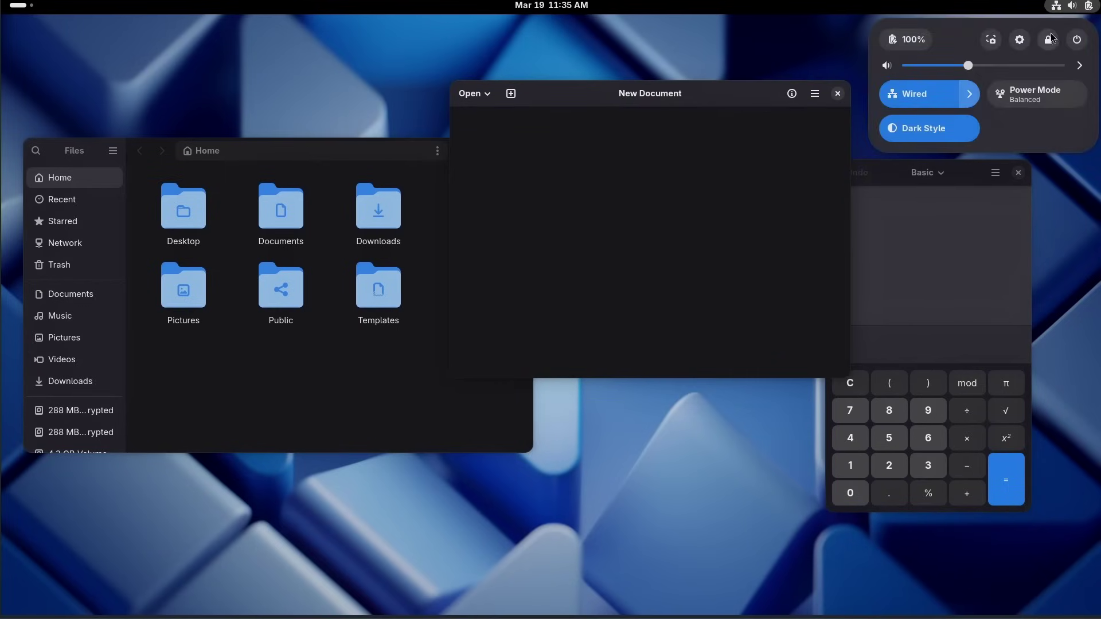
left_click(1079, 66)
left_click(572, 5)
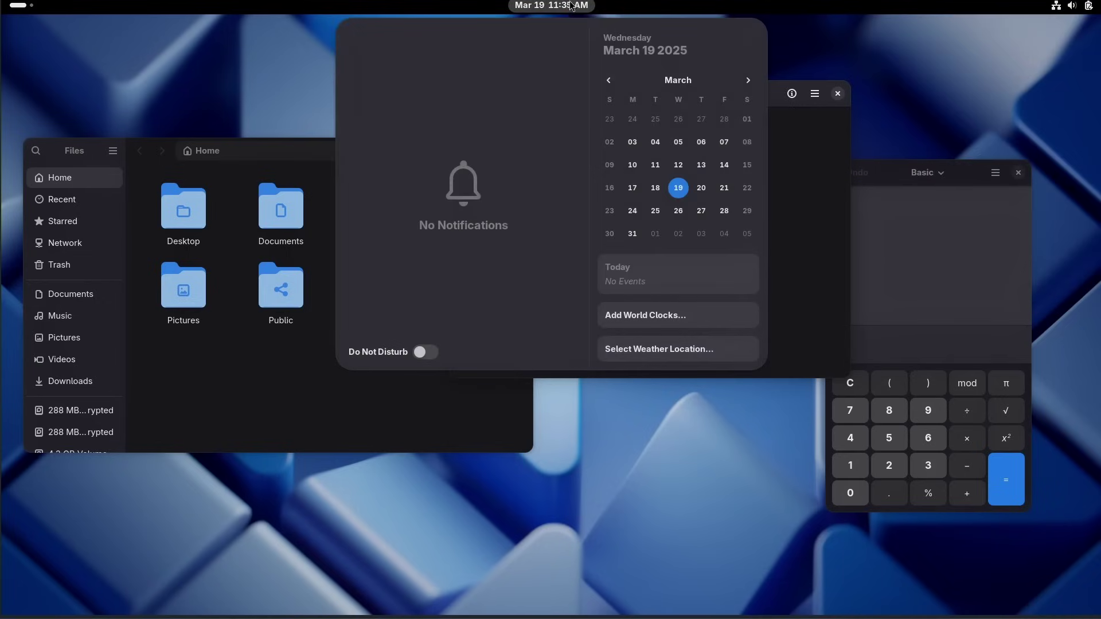
left_click(89, 6)
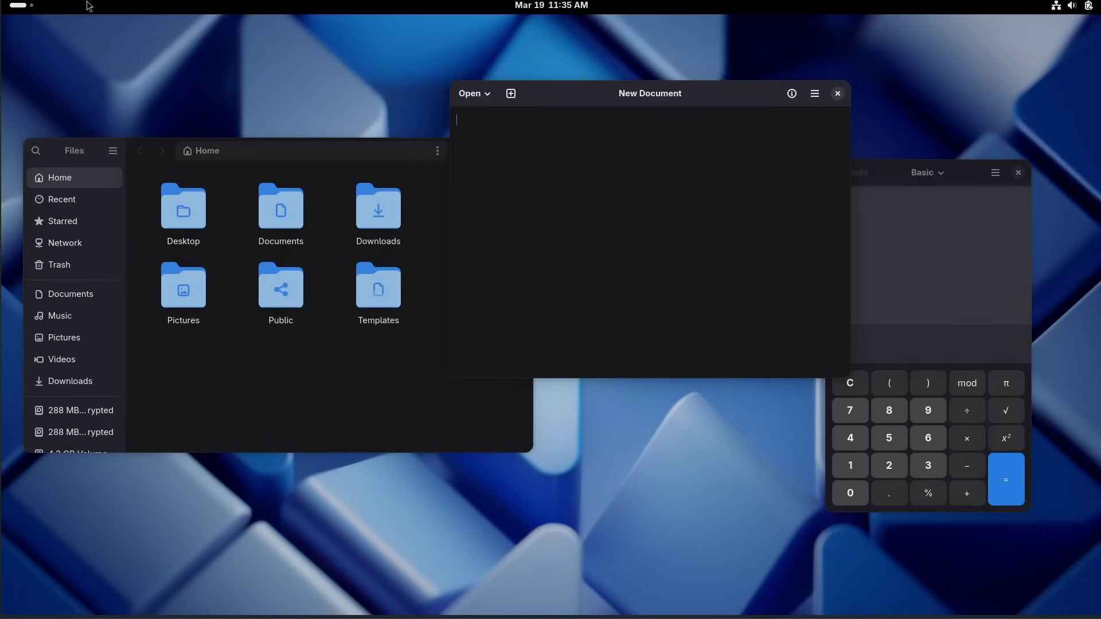
left_click(19, 7)
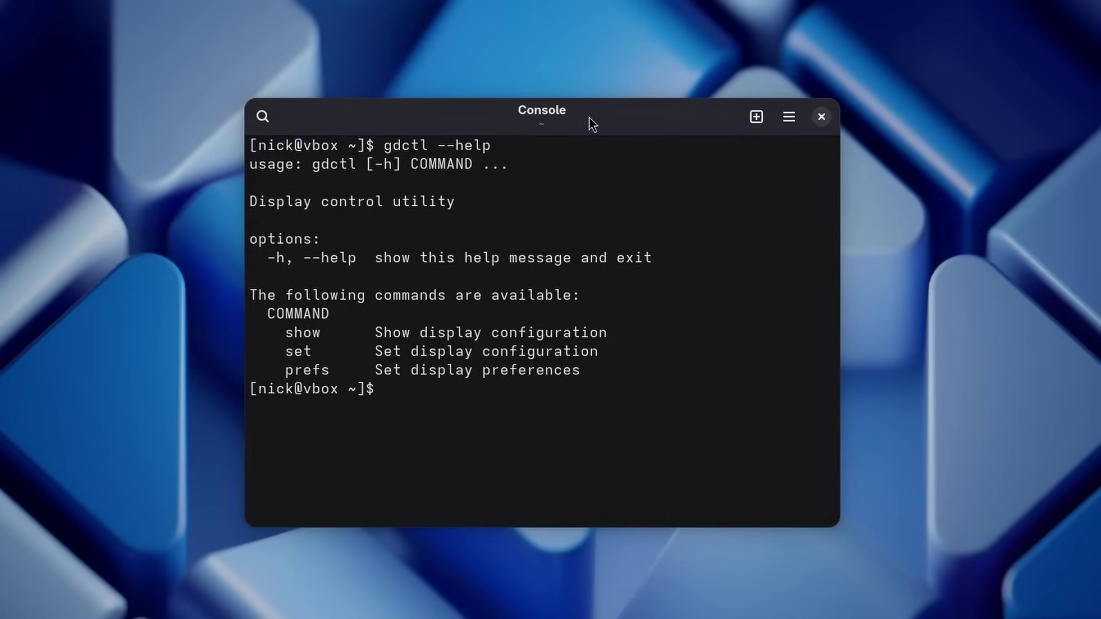
- Run gdctl show in Console by completing the recalled gdctl command
left_click_drag(589, 118, 577, 111)
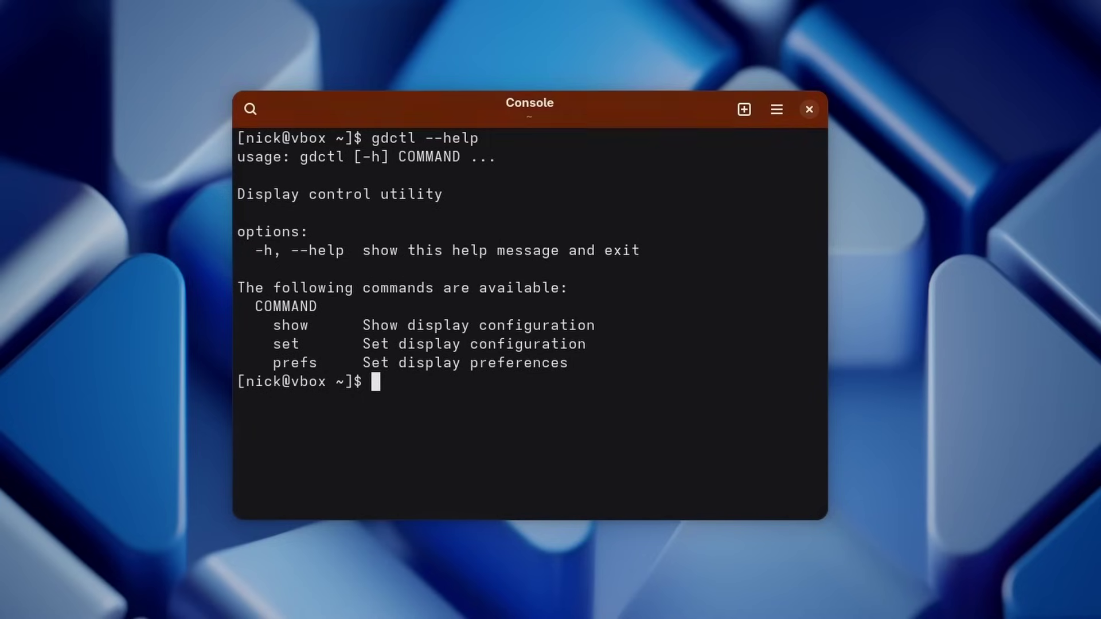
key("Up")
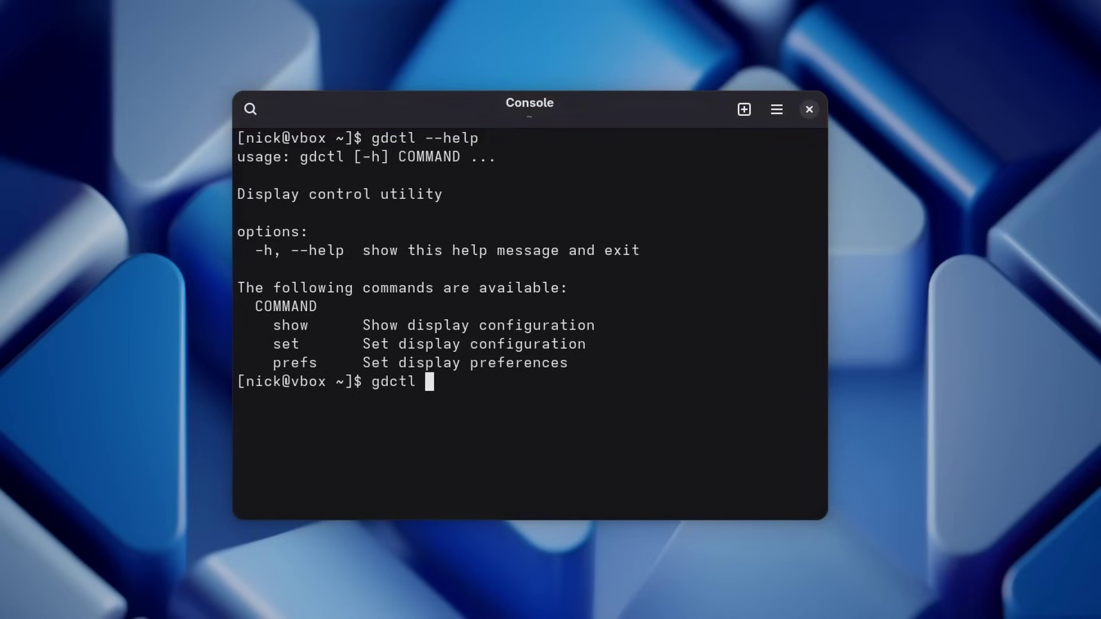
type("w")
key("Return")
scroll(559, 177, "up", 1)
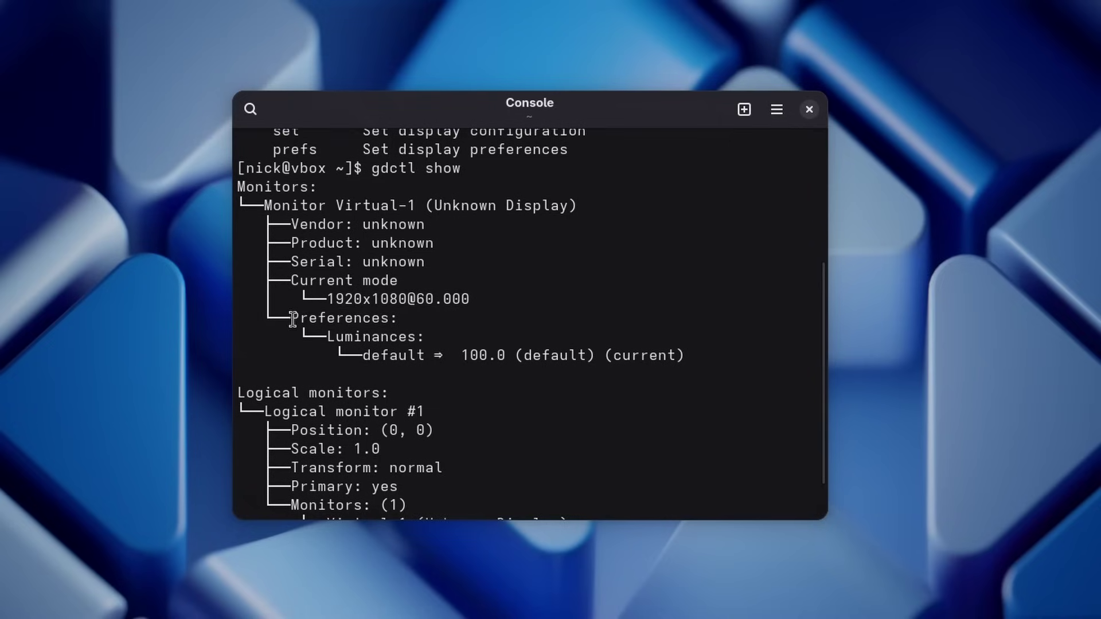
- Review the monitor Preferences lines in the output and reposition the Console window
left_click_drag(292, 319, 554, 351)
left_click(637, 351)
scroll(445, 361, "down", 1)
scroll(384, 346, "up", 4)
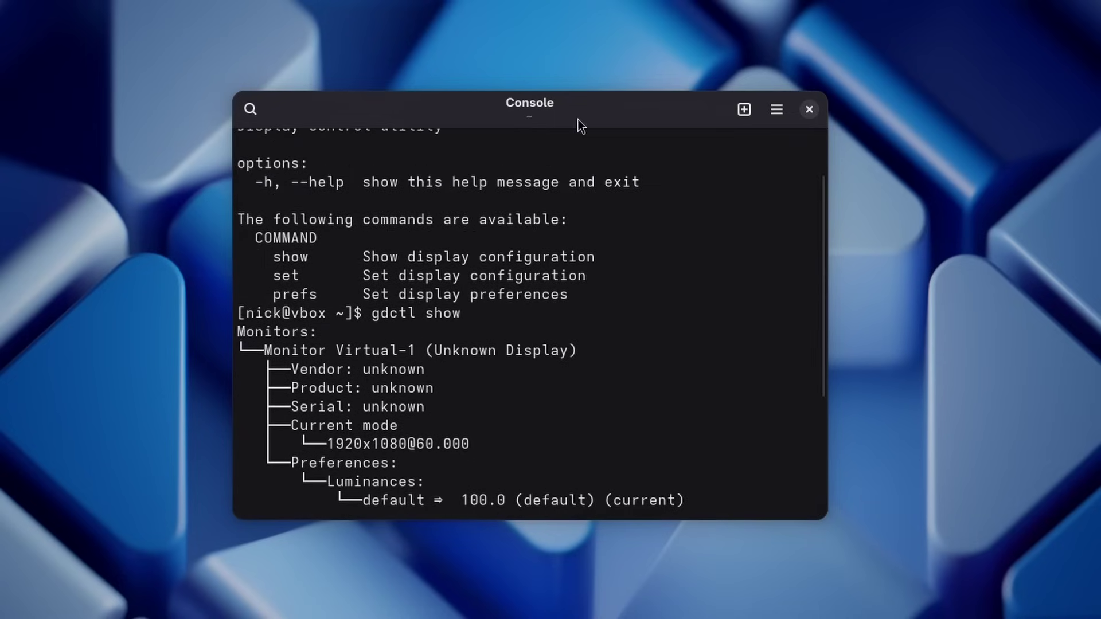
left_click_drag(576, 119, 609, 115)
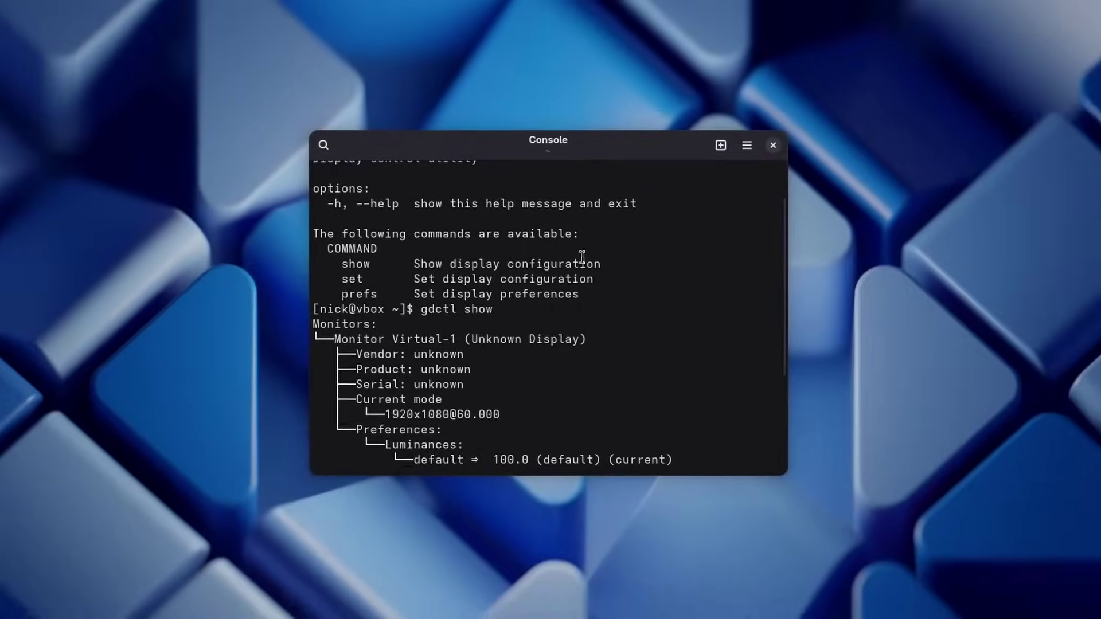
scroll(613, 138, "up", 2)
left_click_drag(578, 195, 595, 172)
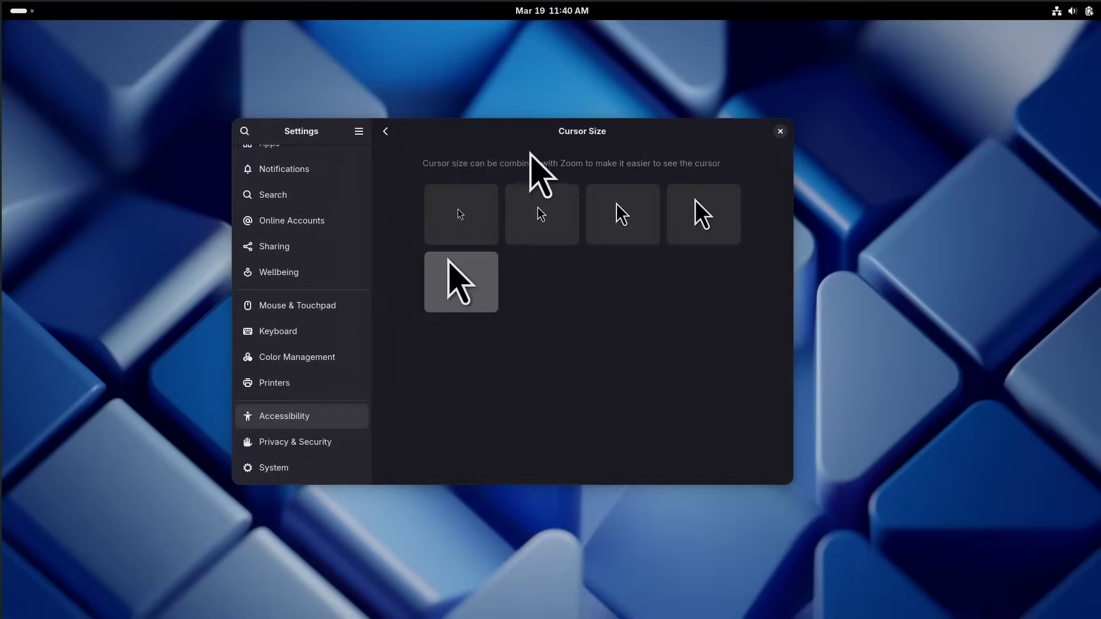
- Step through each larger Cursor Size tile up to the largest pointer size
mouse_move(565, 128)
left_mouse_down()
mouse_move(584, 128)
mouse_move(607, 159)
mouse_move(563, 129)
mouse_move(604, 110)
mouse_move(577, 122)
left_mouse_up()
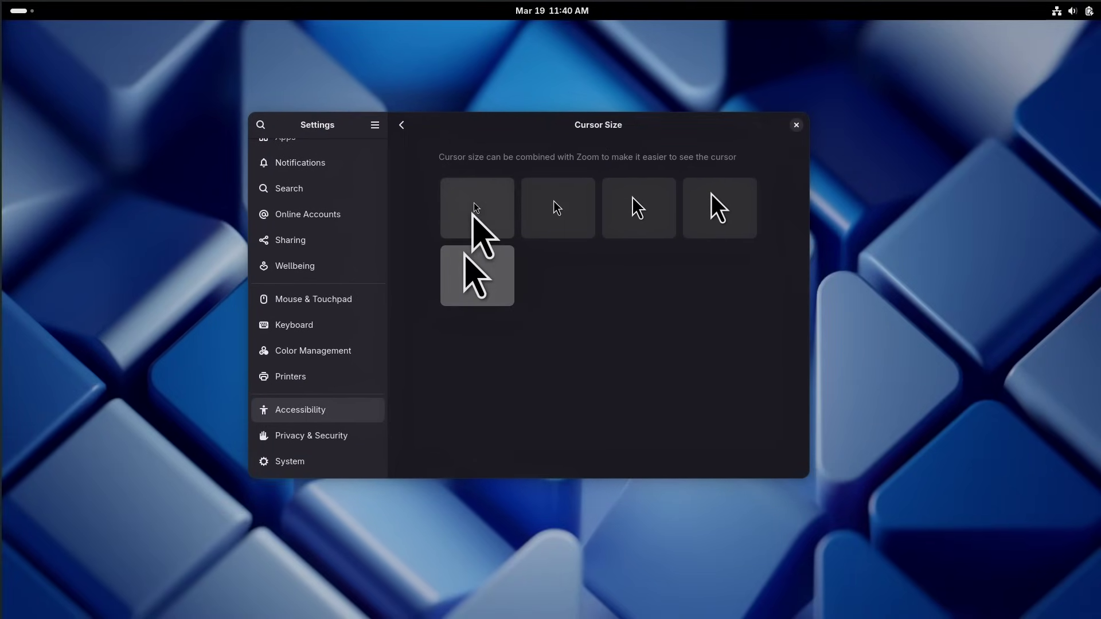
left_click(559, 229)
left_click(638, 229)
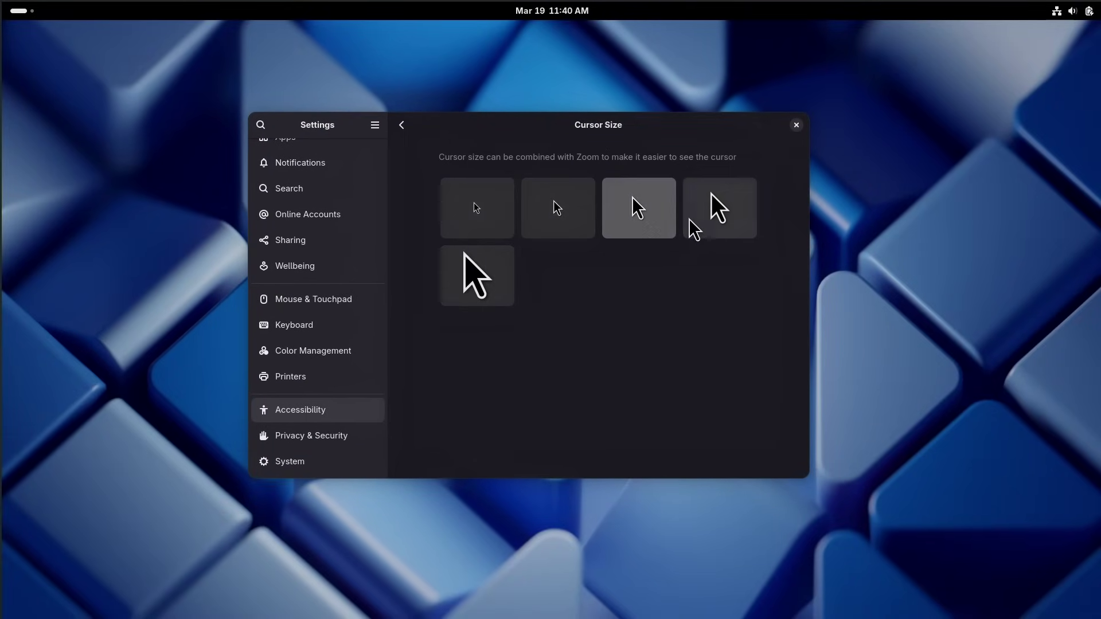
left_click(730, 210)
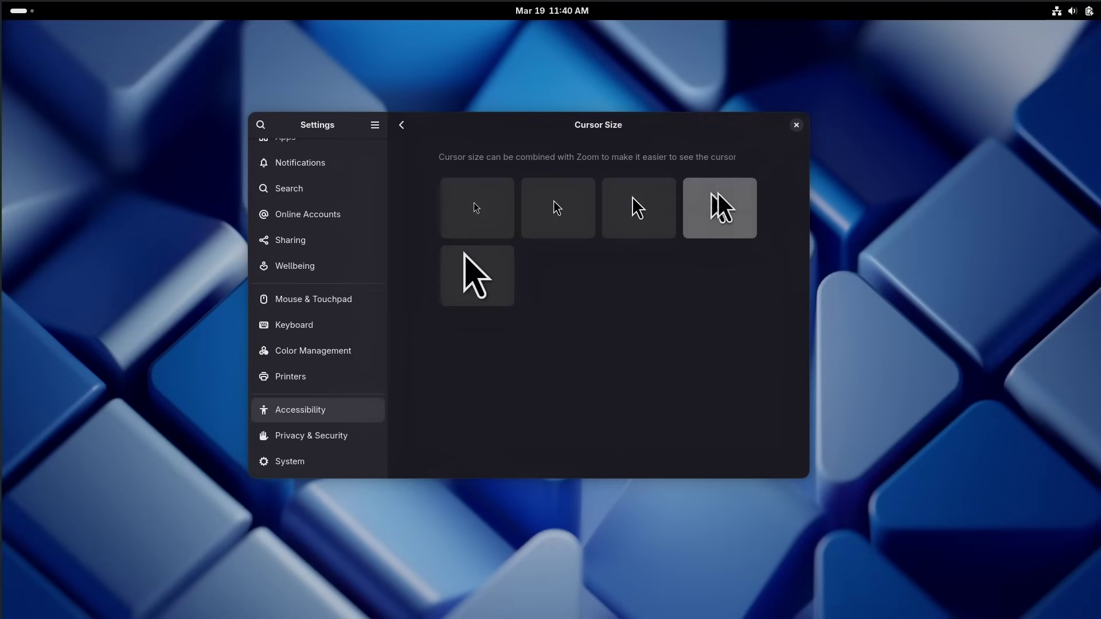
left_click(485, 276)
left_click_drag(601, 119, 599, 129)
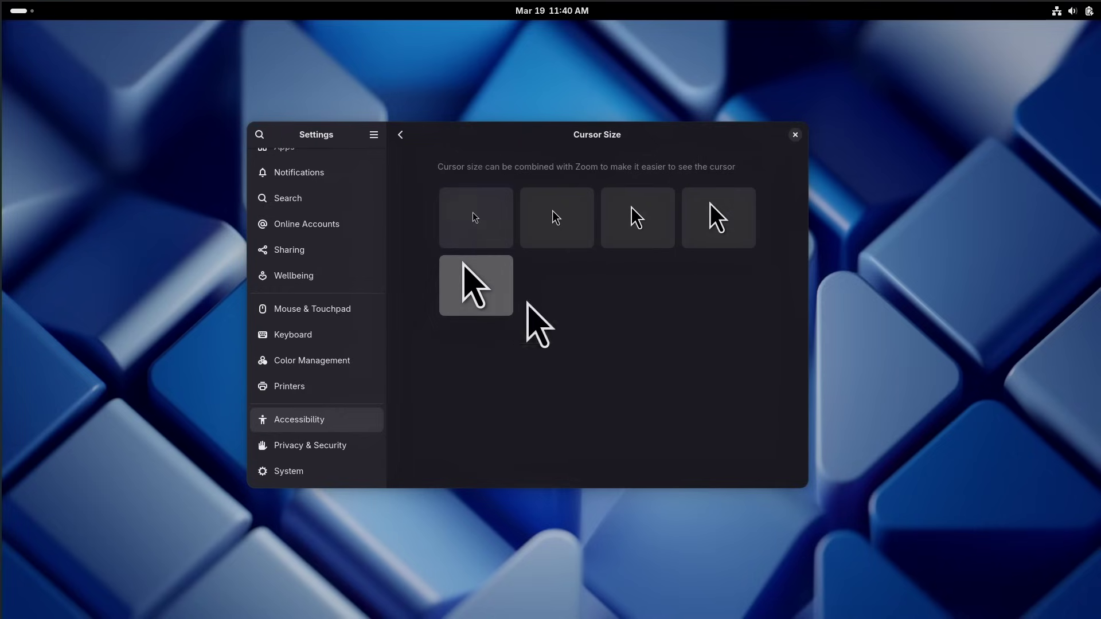
left_click_drag(596, 122, 573, 163)
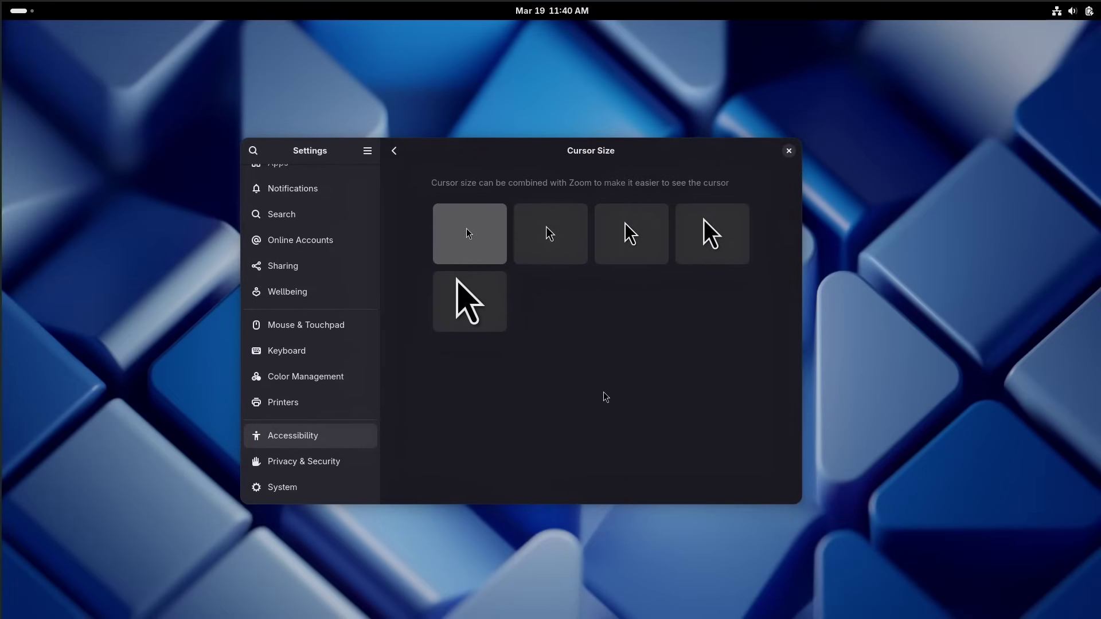
- Launch Software and Calculator from the activities overview dock
key("super")
key("super")
key("super")
key("super")
key("super")
key("super")
key("super")
key("super")
key("super")
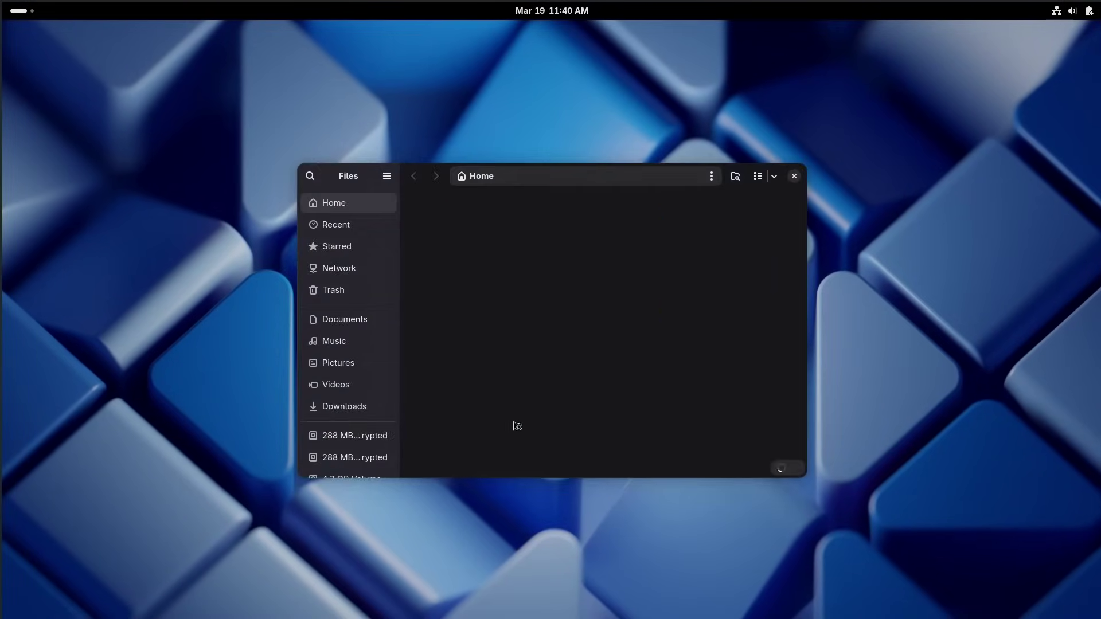
key("super")
left_click(552, 585)
key("super")
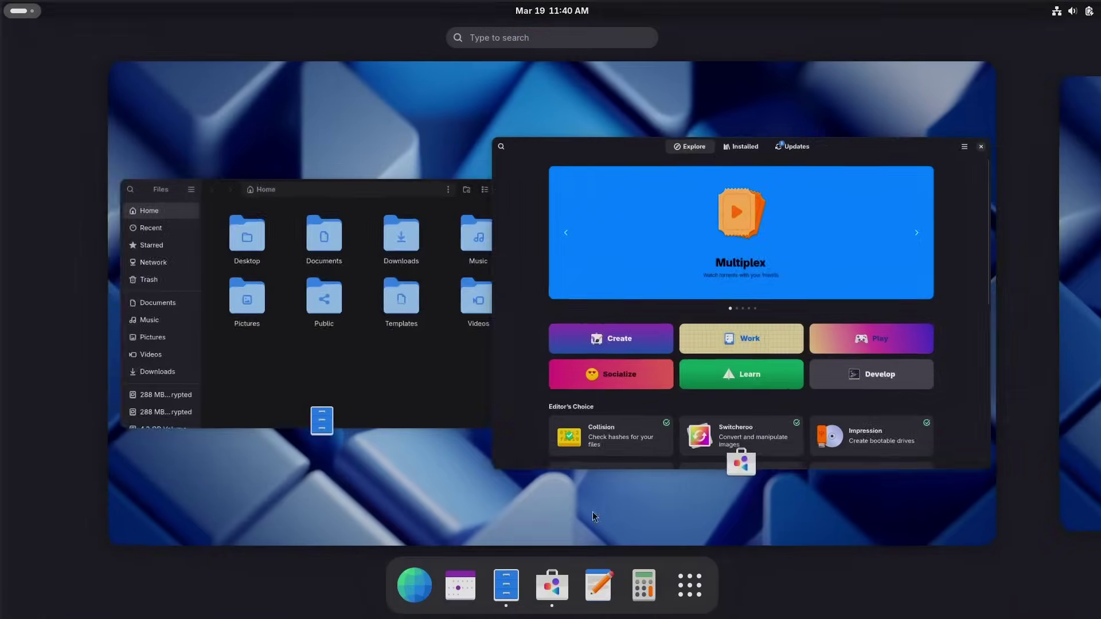
key("super")
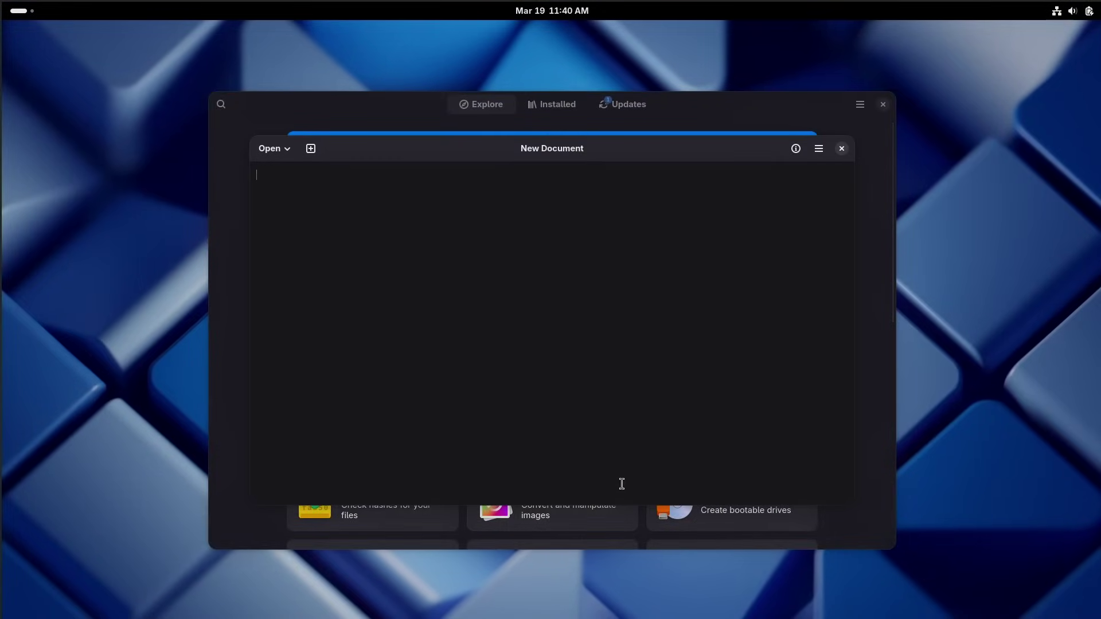
key("super")
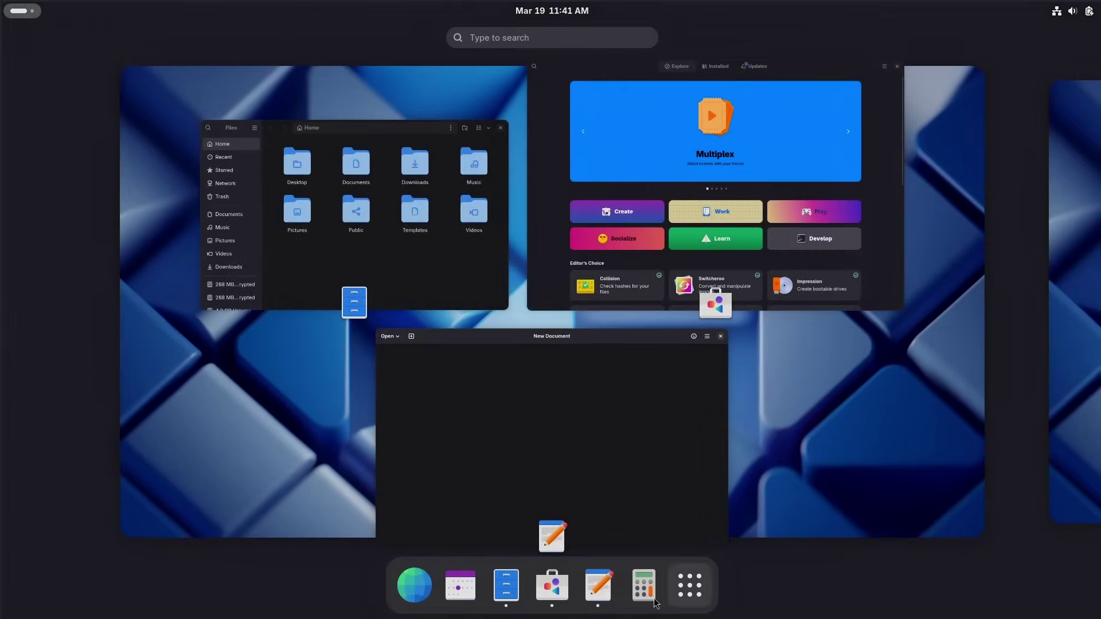
left_click(643, 585)
key("super")
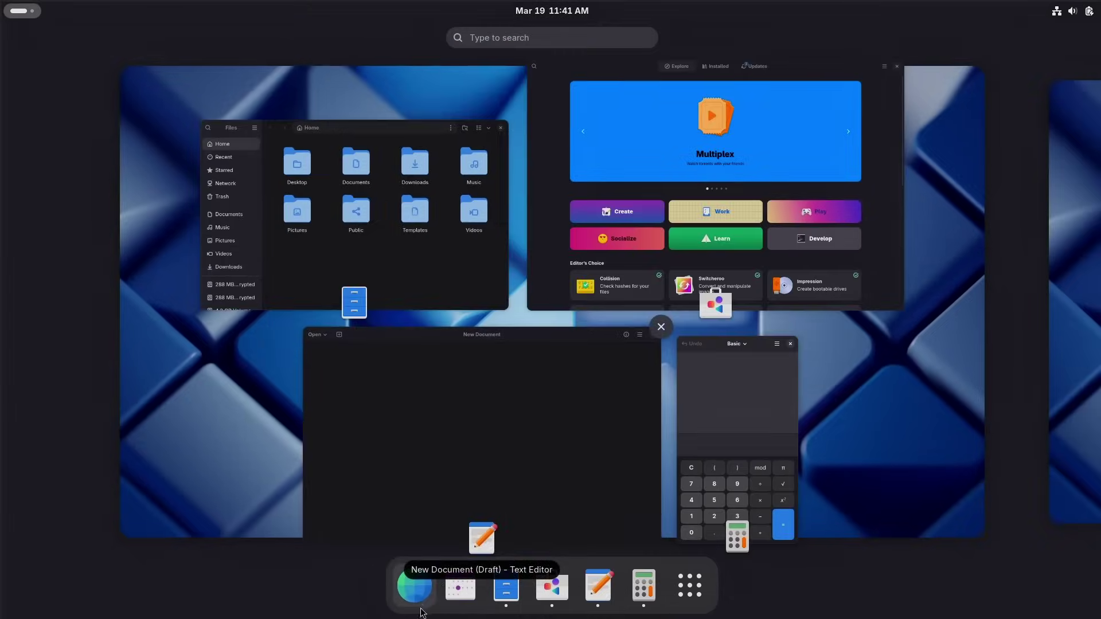
key("super")
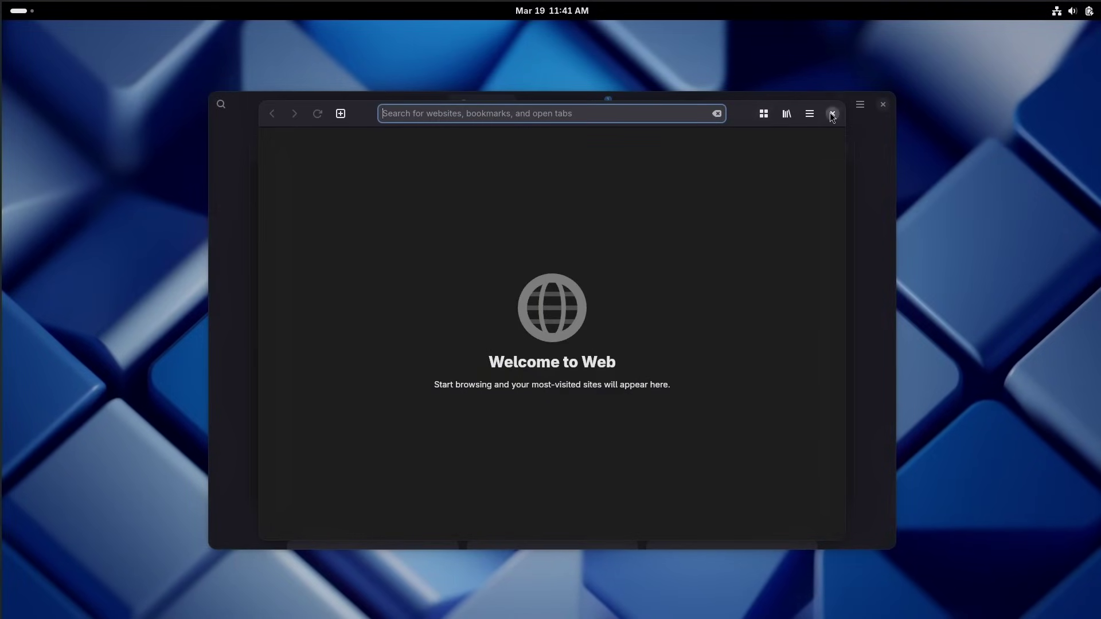
- Close the Web, Calculator, New Document and Software windows, leaving Files open
left_click(831, 114)
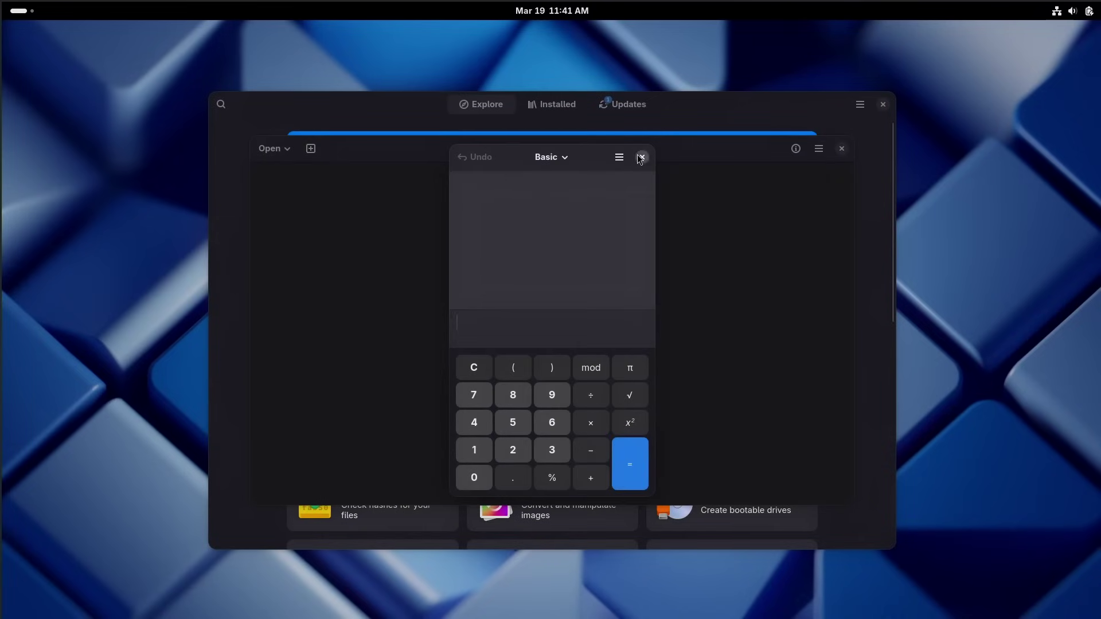
left_click(641, 157)
left_click(842, 149)
left_click(882, 104)
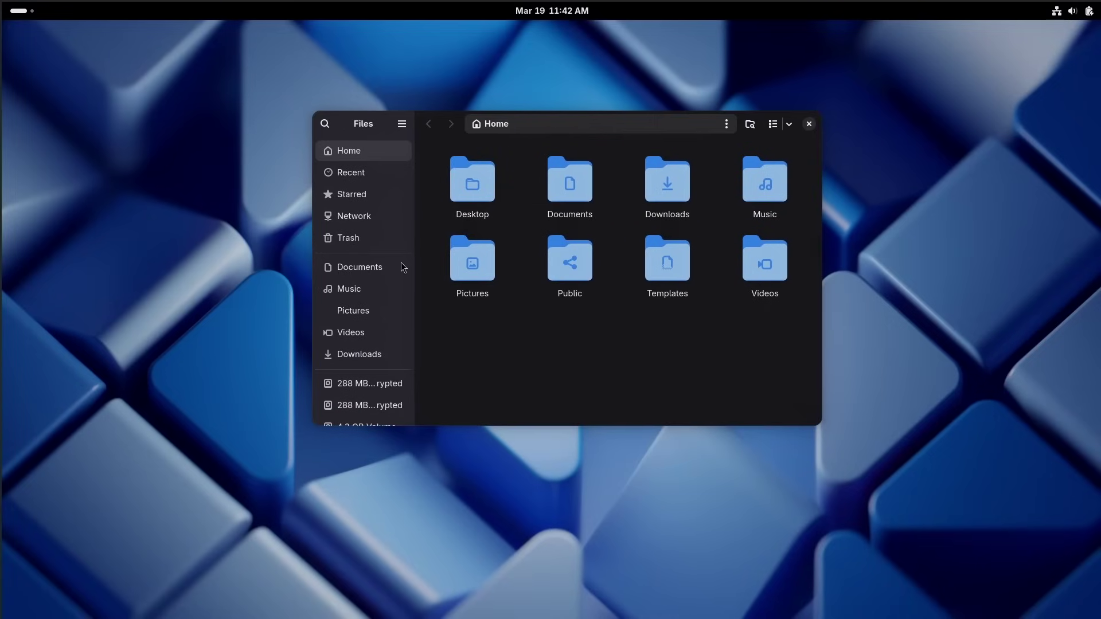
scroll(397, 324, "down", 2)
scroll(384, 336, "up", 2)
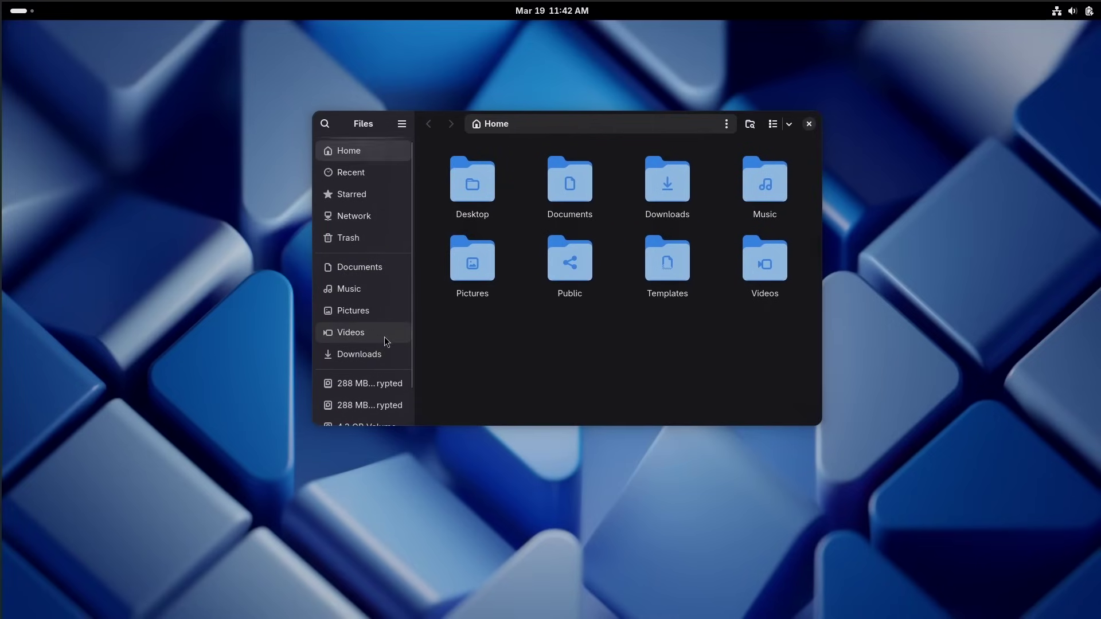
left_click(37, 15)
left_click(643, 585)
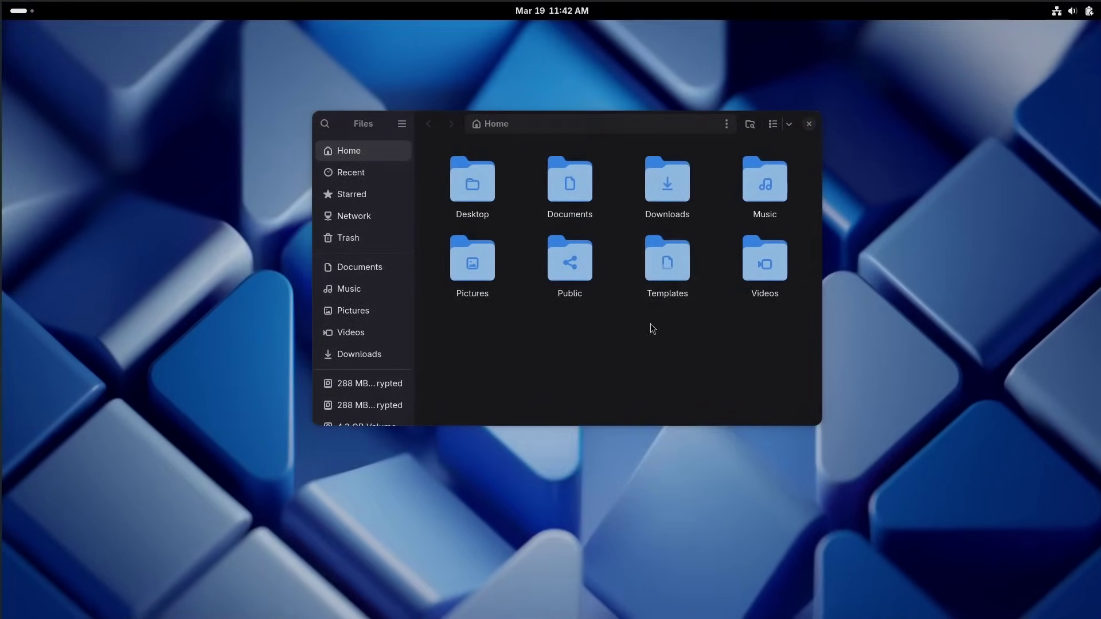
left_click(402, 135)
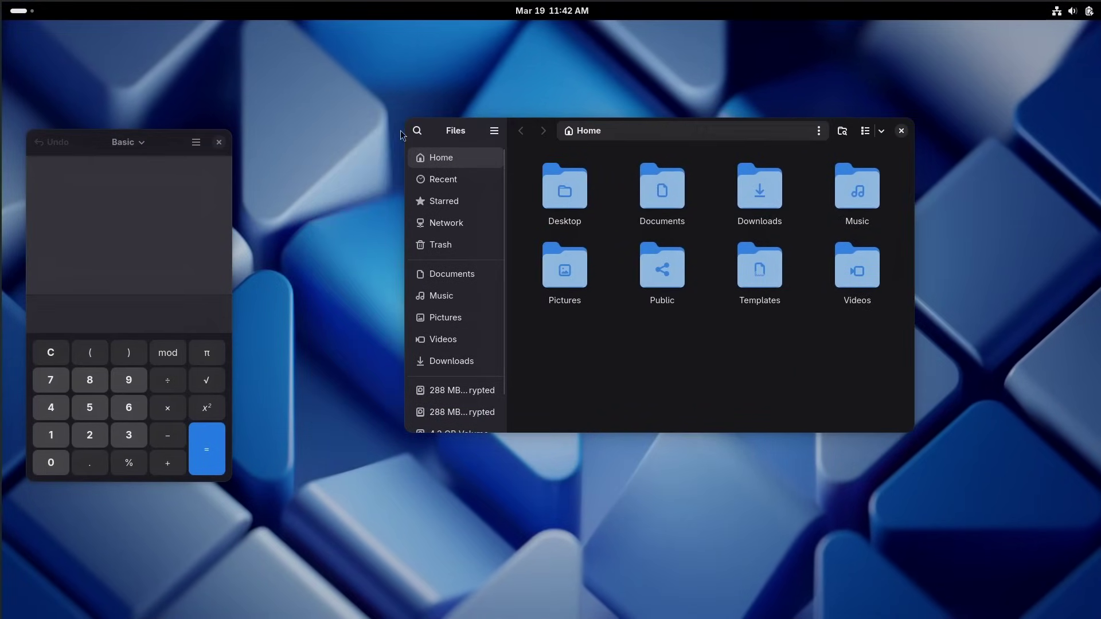
left_click(19, 12)
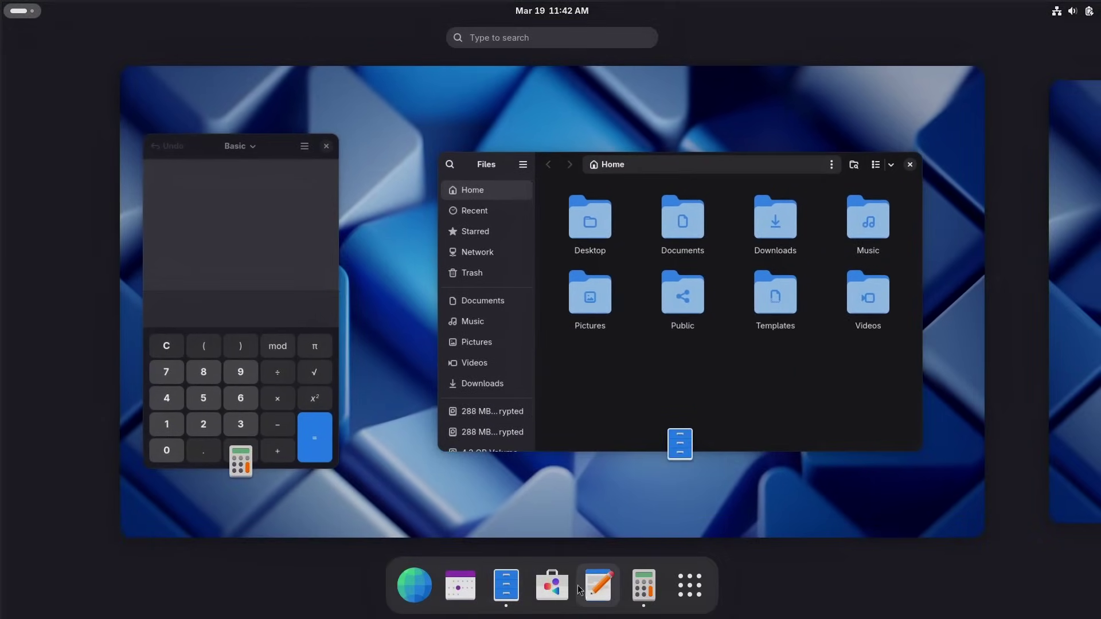
left_click(551, 586)
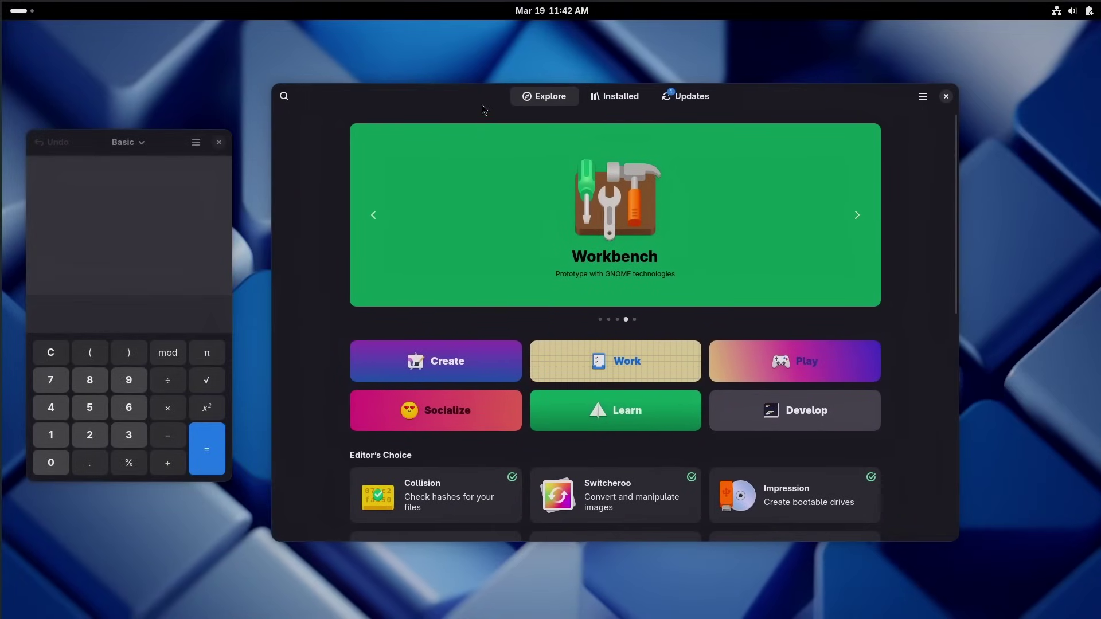
left_click(921, 97)
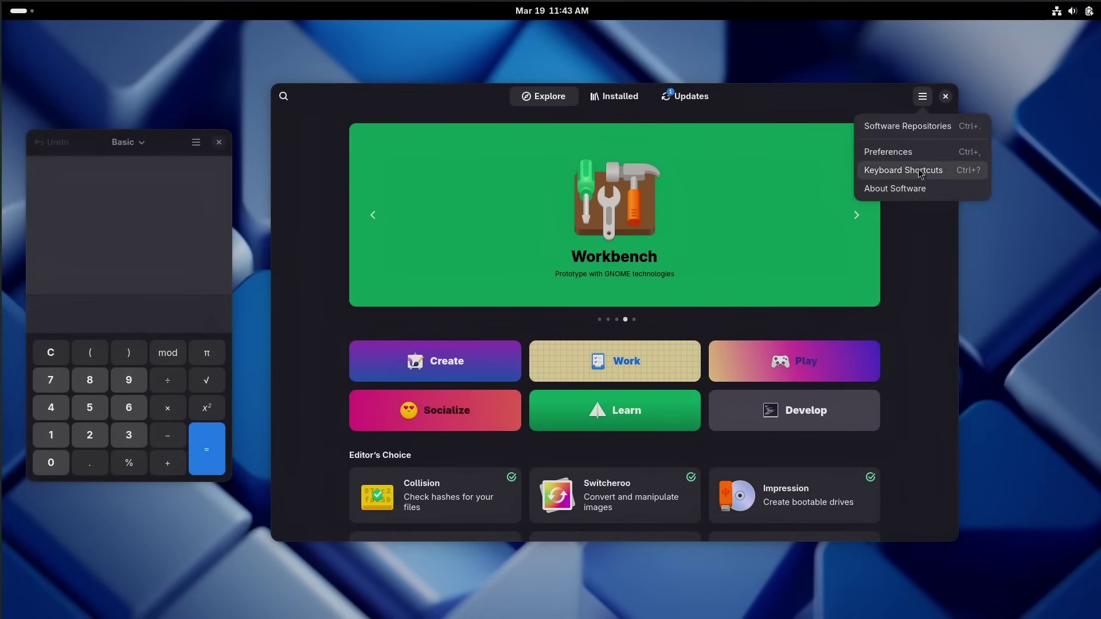
left_click(917, 151)
left_click(776, 184)
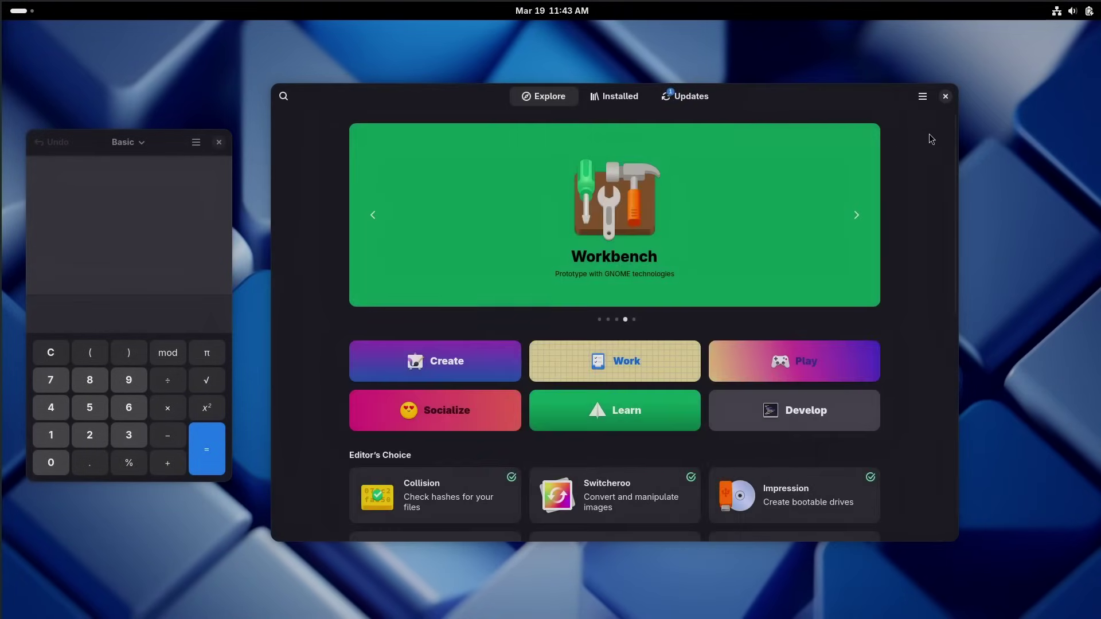
left_click(945, 97)
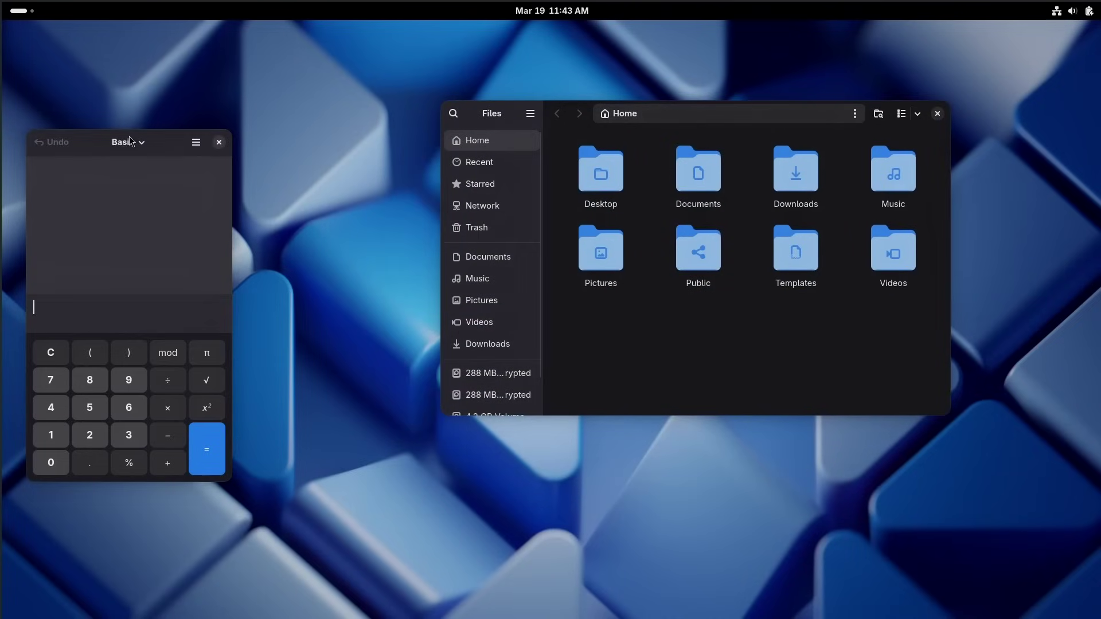
left_click_drag(121, 145, 189, 133)
left_click(163, 156)
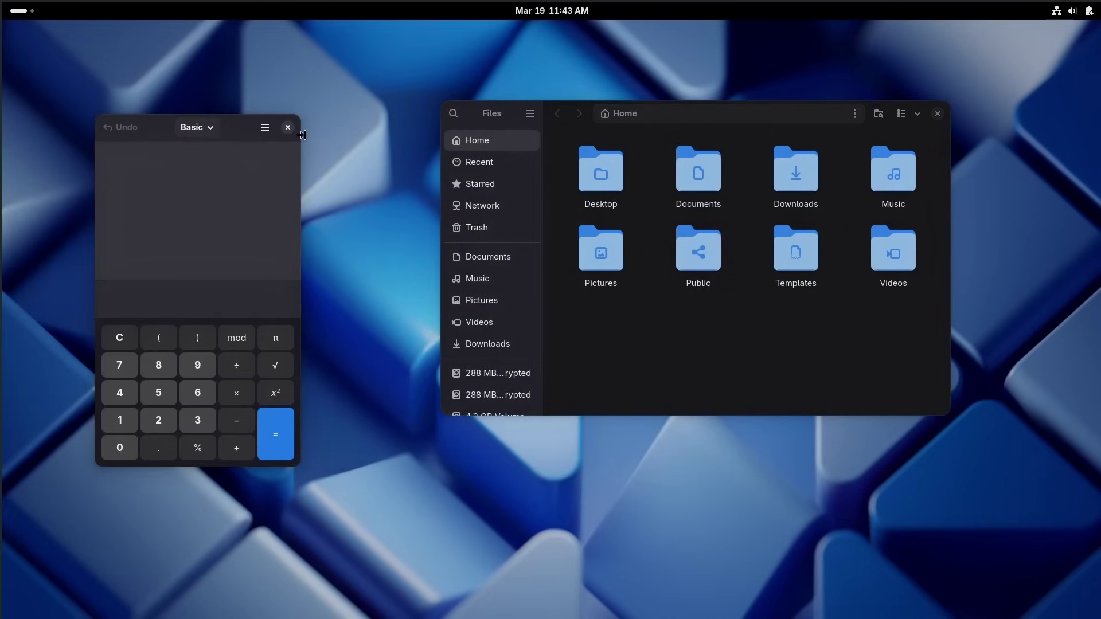
left_click(288, 127)
left_click(561, 11)
left_click(798, 115)
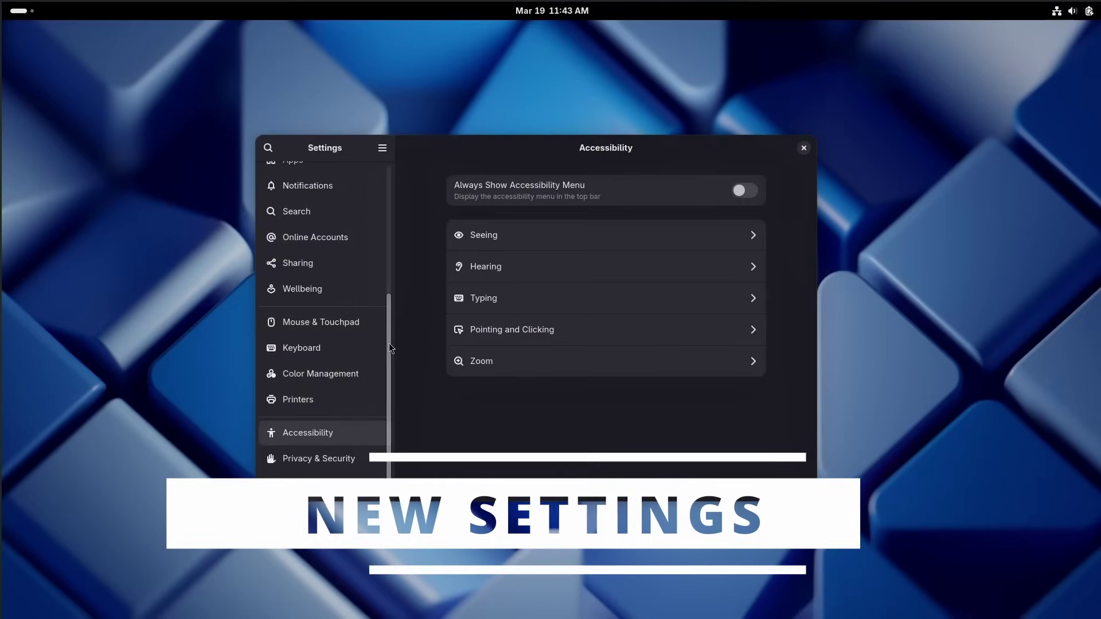
- Switch to the Wellbeing page and enlarge and reposition the Settings window
left_click_drag(394, 344, 391, 177)
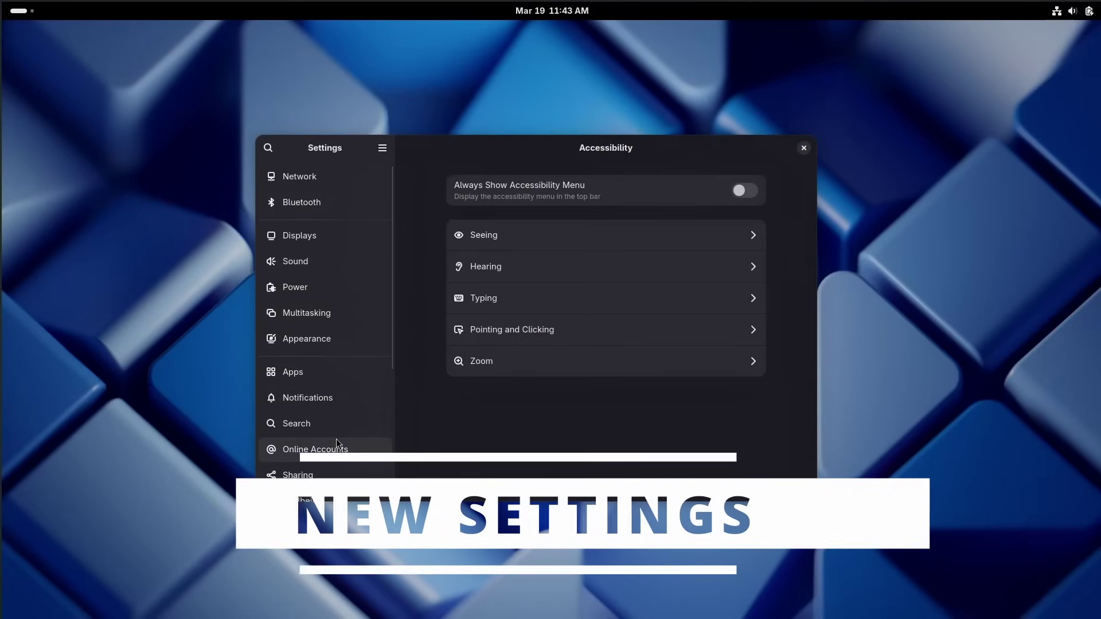
scroll(336, 438, "down", 1)
left_click(332, 460)
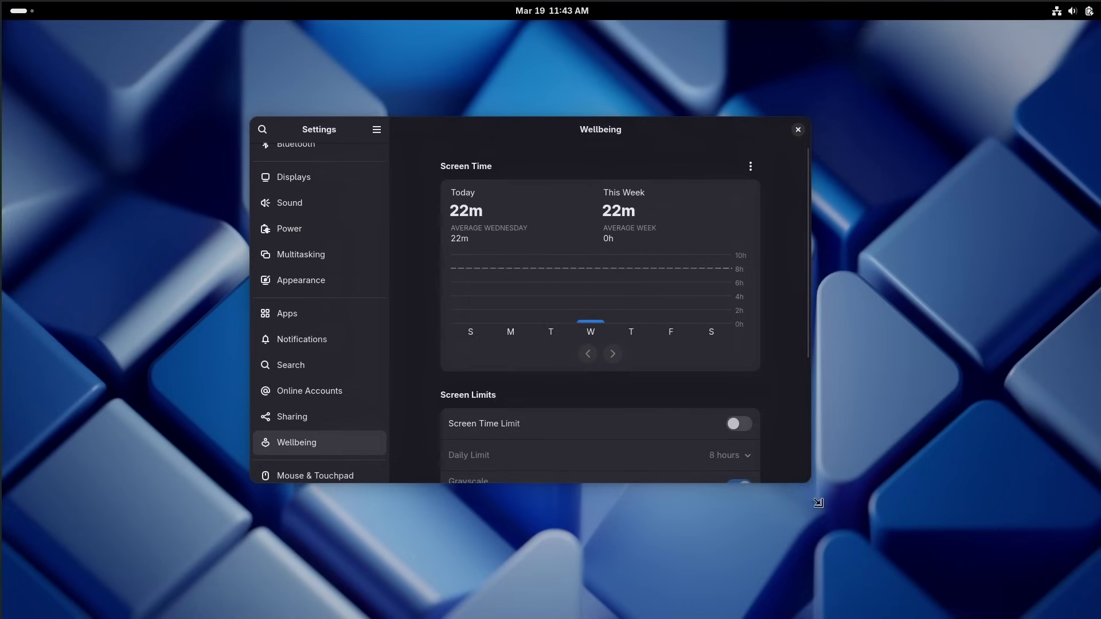
left_click_drag(817, 502, 906, 578)
left_click_drag(662, 148, 618, 111)
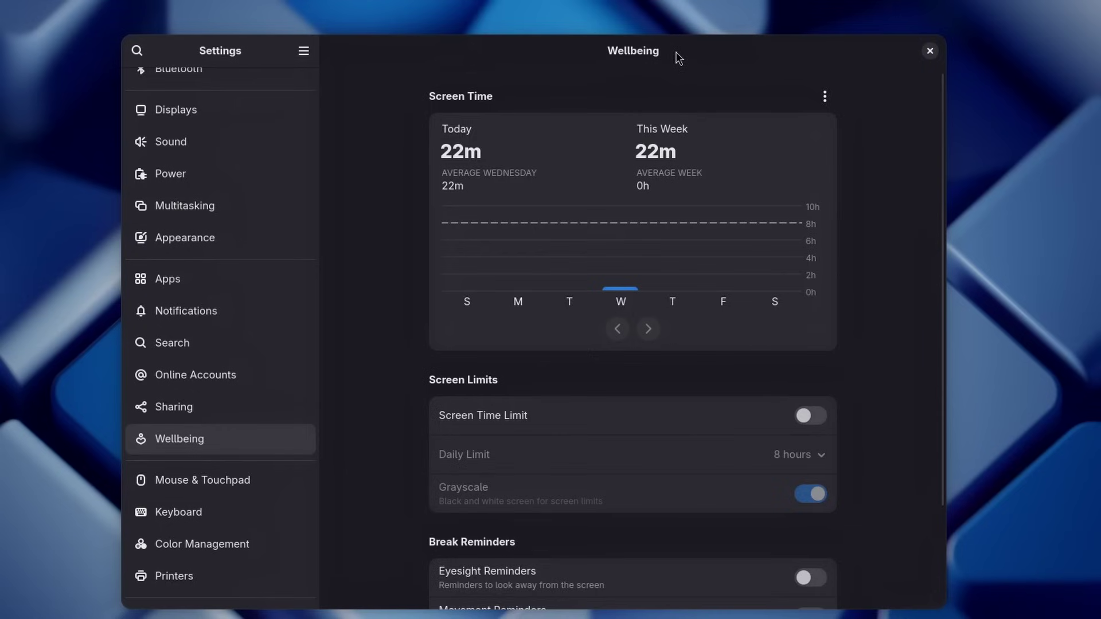
left_click_drag(678, 57, 680, 73)
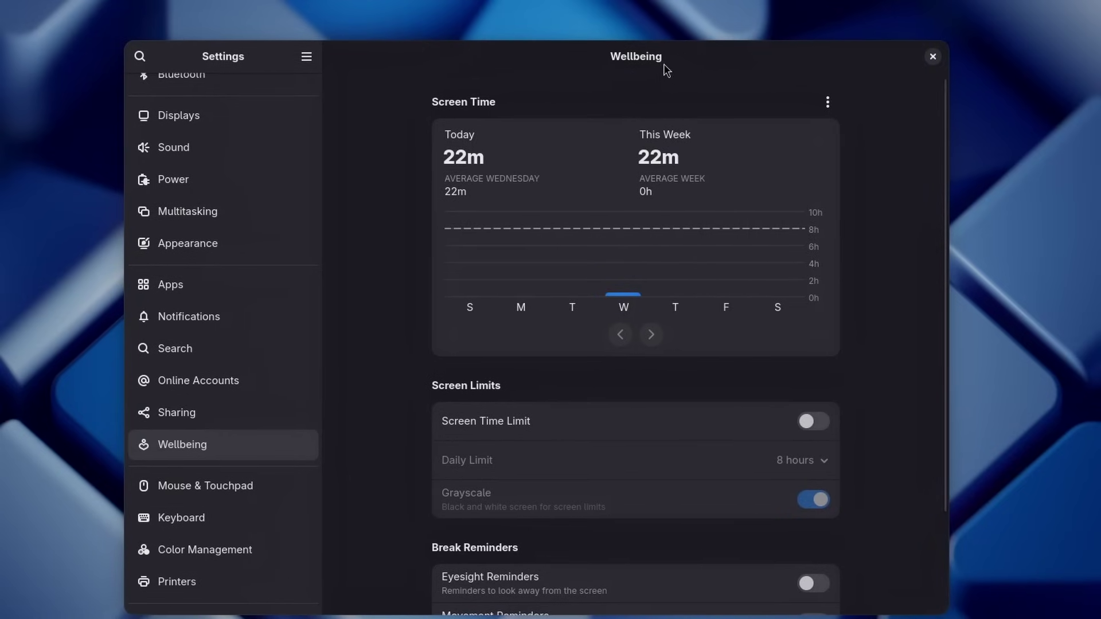
left_click_drag(665, 68, 653, 67)
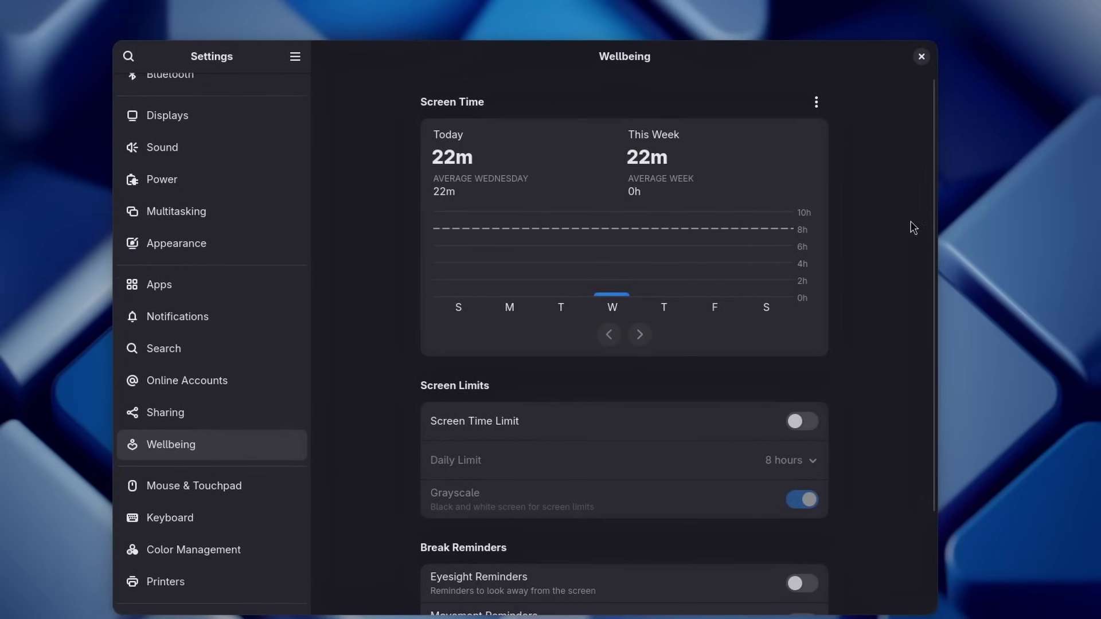
left_click_drag(932, 123, 921, 80)
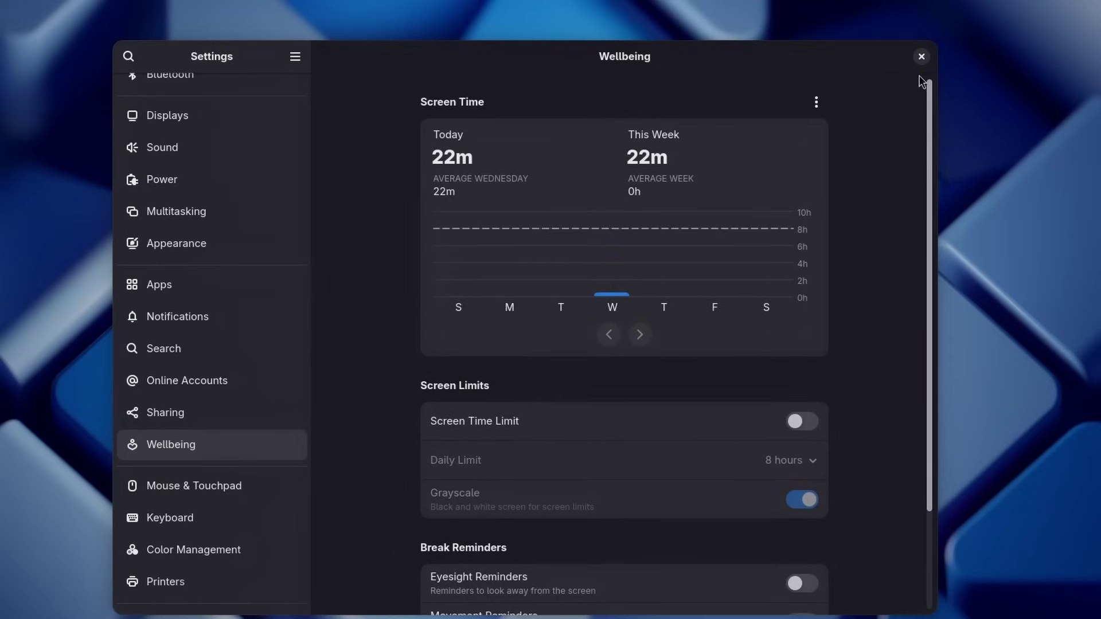
left_click_drag(661, 65, 653, 60)
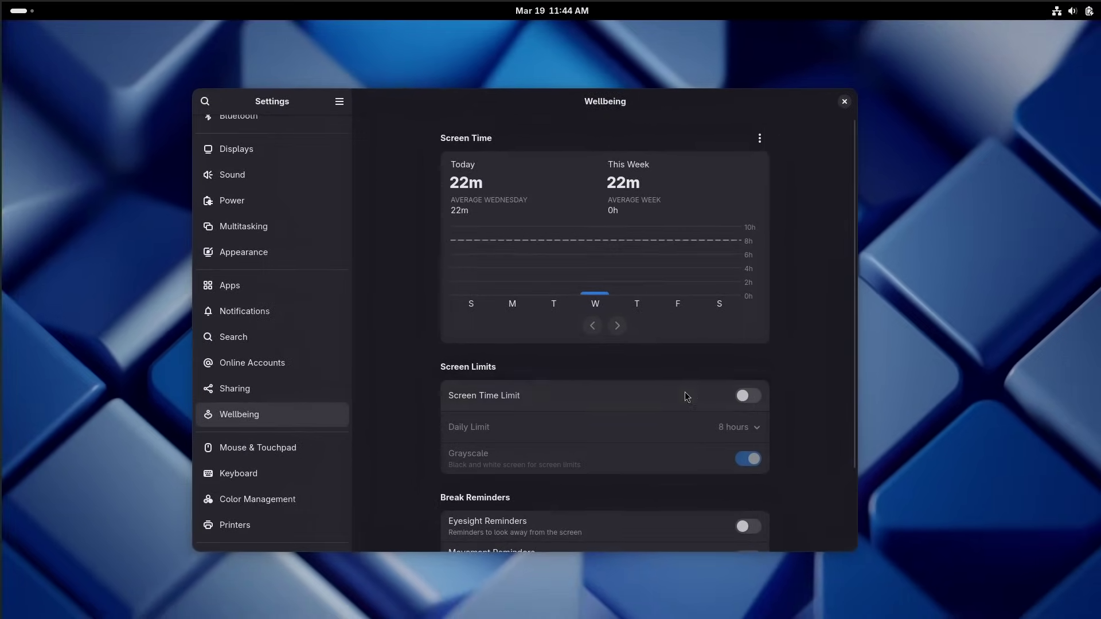
- Turn on Screen Time Limit and set the daily limit to 7 hours 30 minutes
scroll(700, 411, "down", 2)
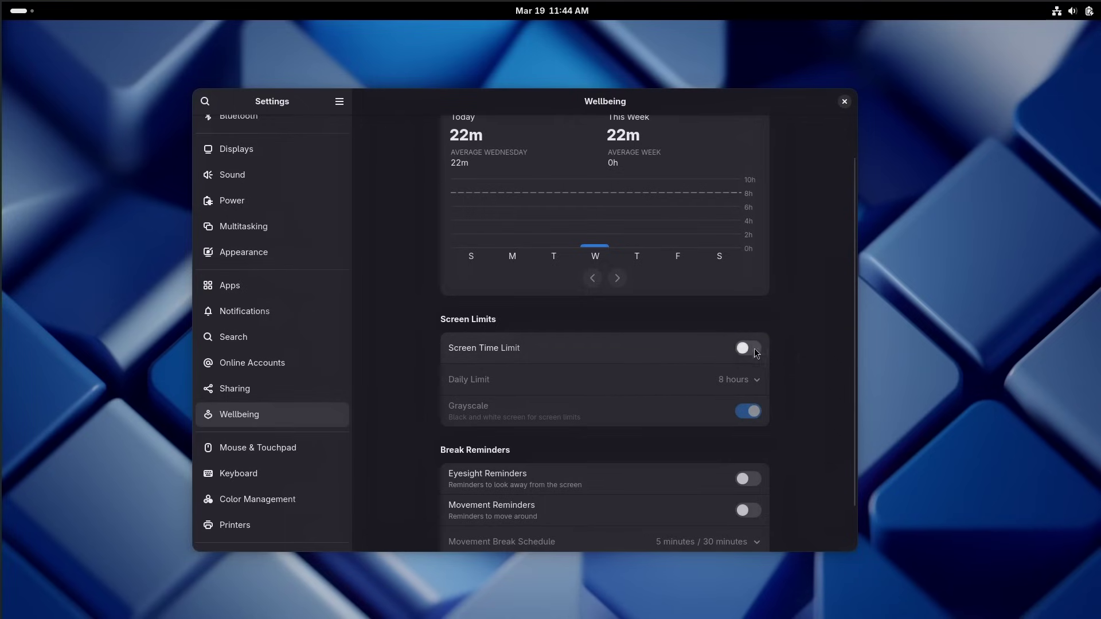
left_click(694, 350)
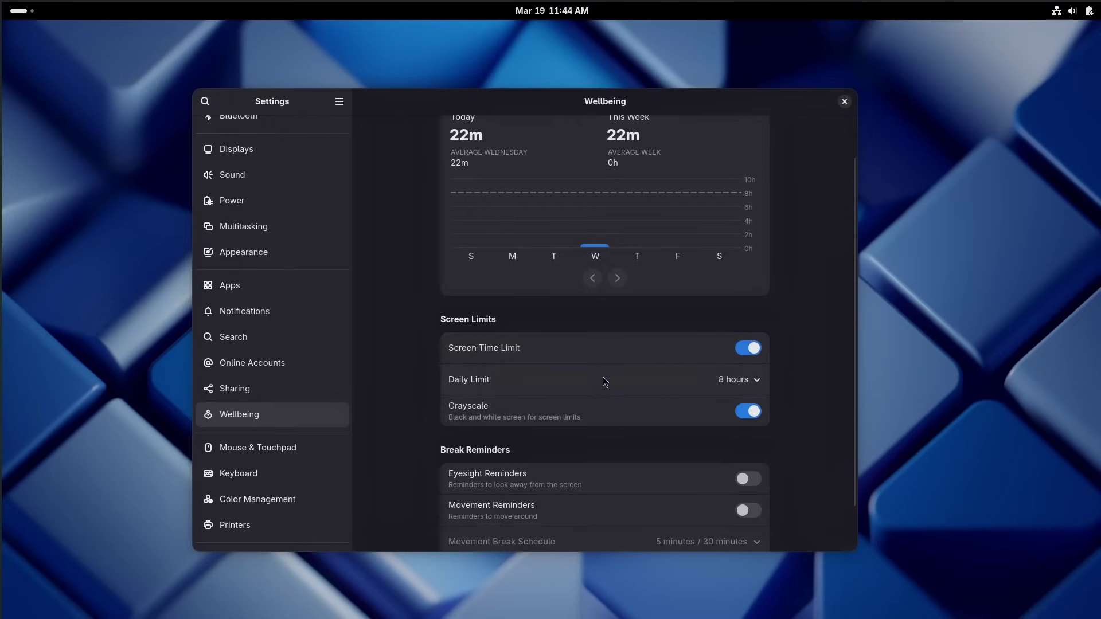
left_click(748, 381)
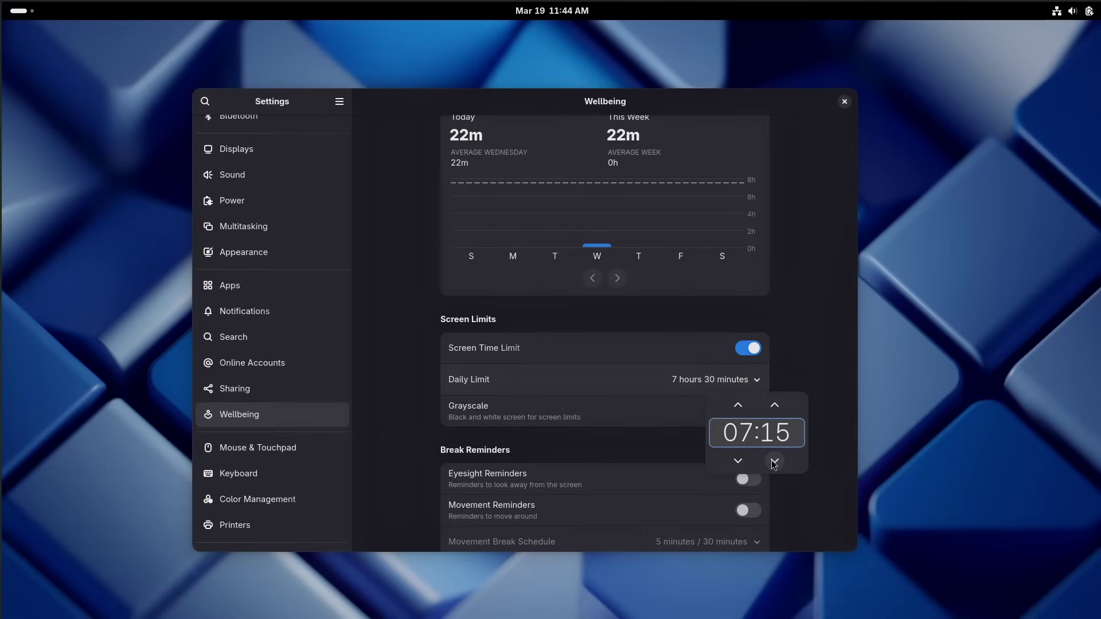
left_click(639, 443)
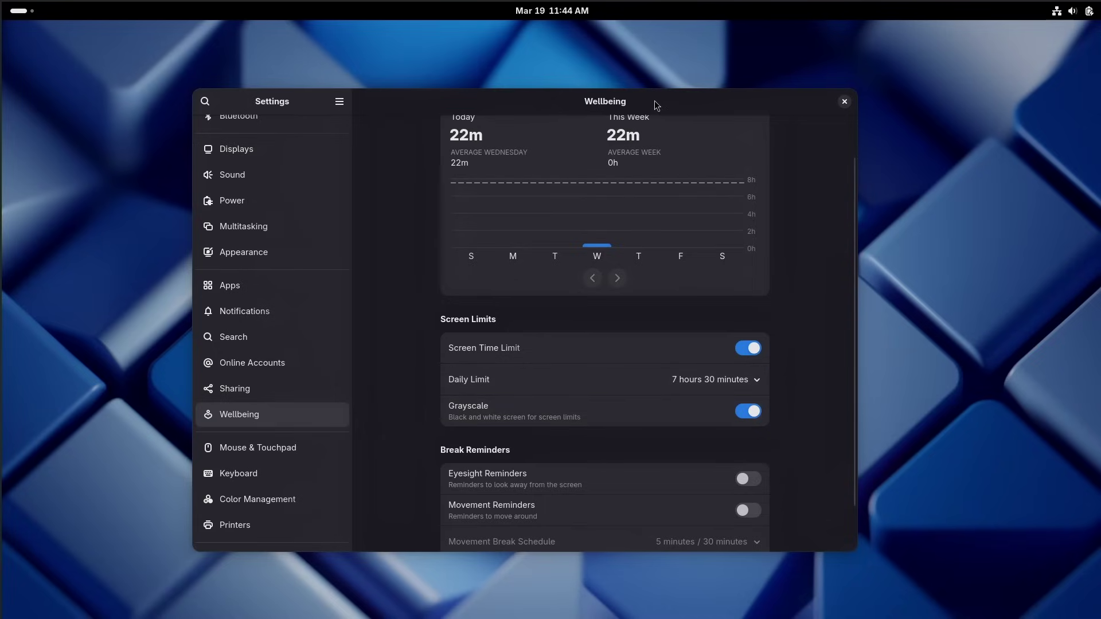
left_click_drag(656, 105, 660, 103)
left_click(515, 9)
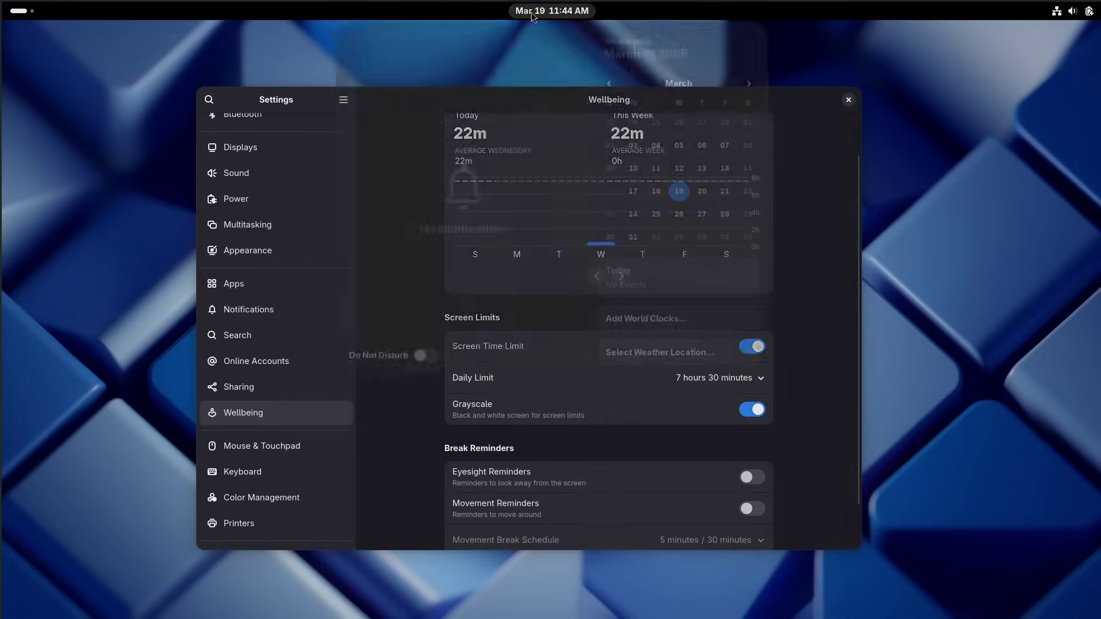
left_click(783, 330)
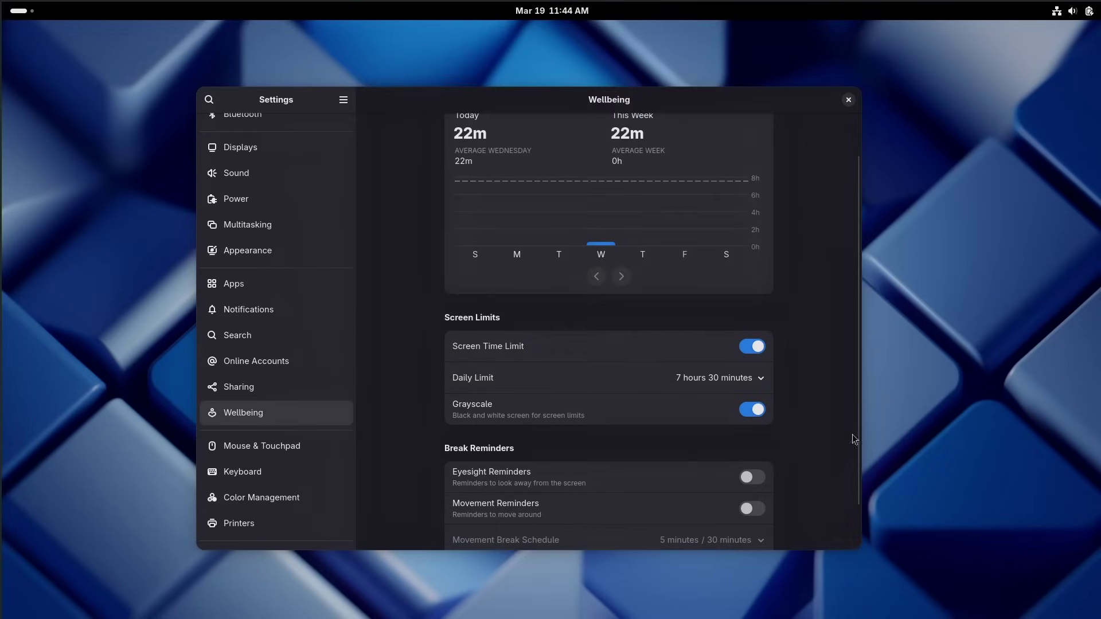
left_click(709, 393)
- Set the Wellbeing daily limit to 1 minute
type("1")
key("Return")
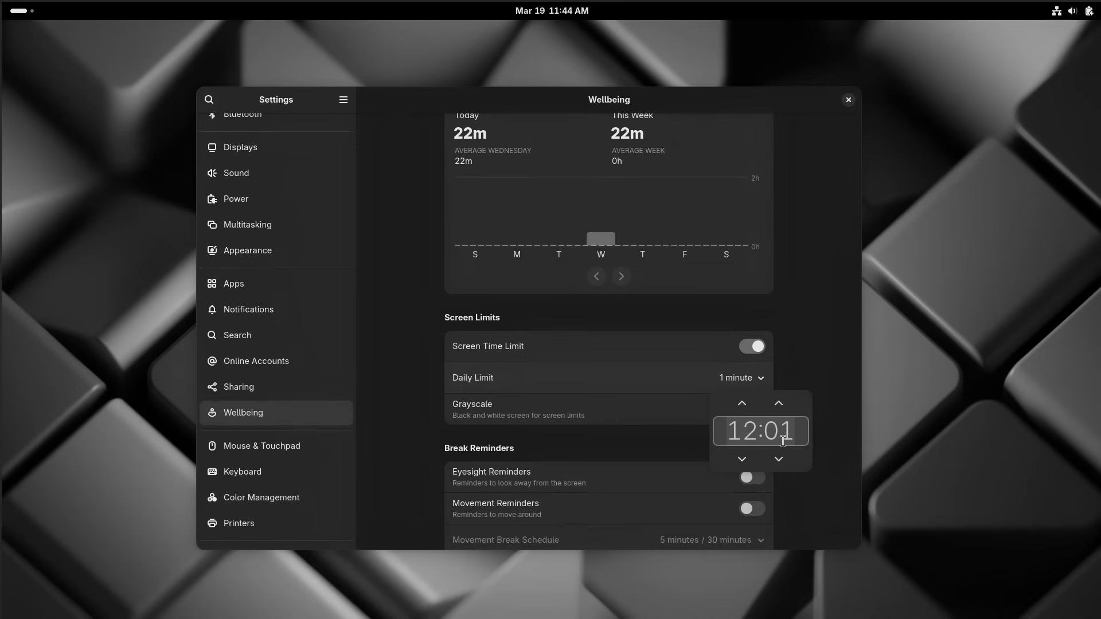
type("1")
key("Return")
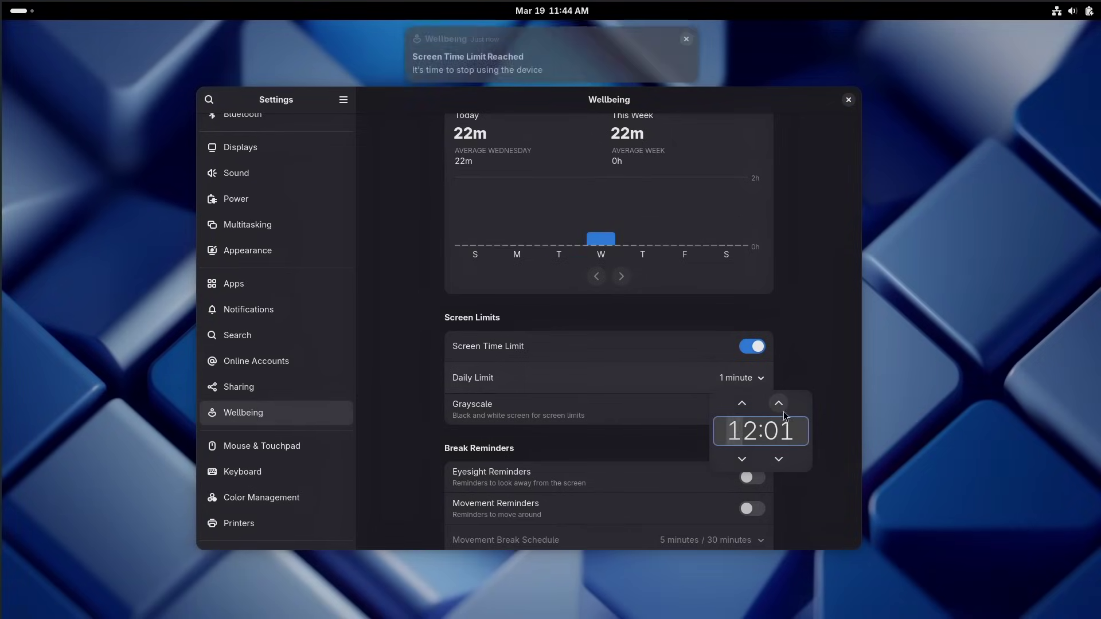
- Switch the daily limit between 45 minutes and 1 minute, then reopen the limit time setting
left_click(779, 458)
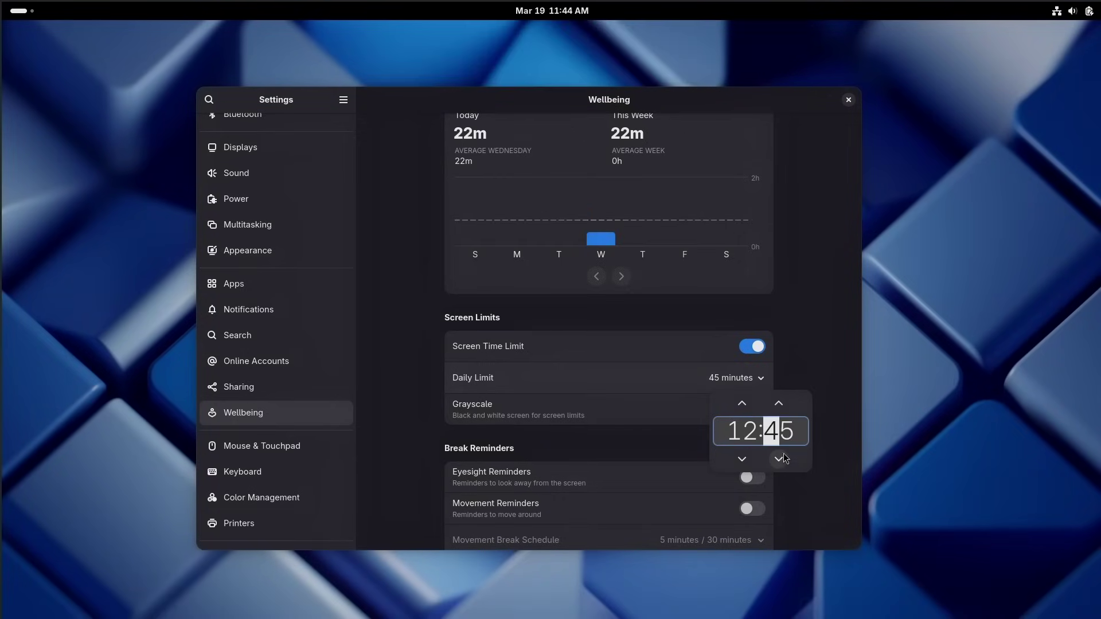
left_click(778, 404)
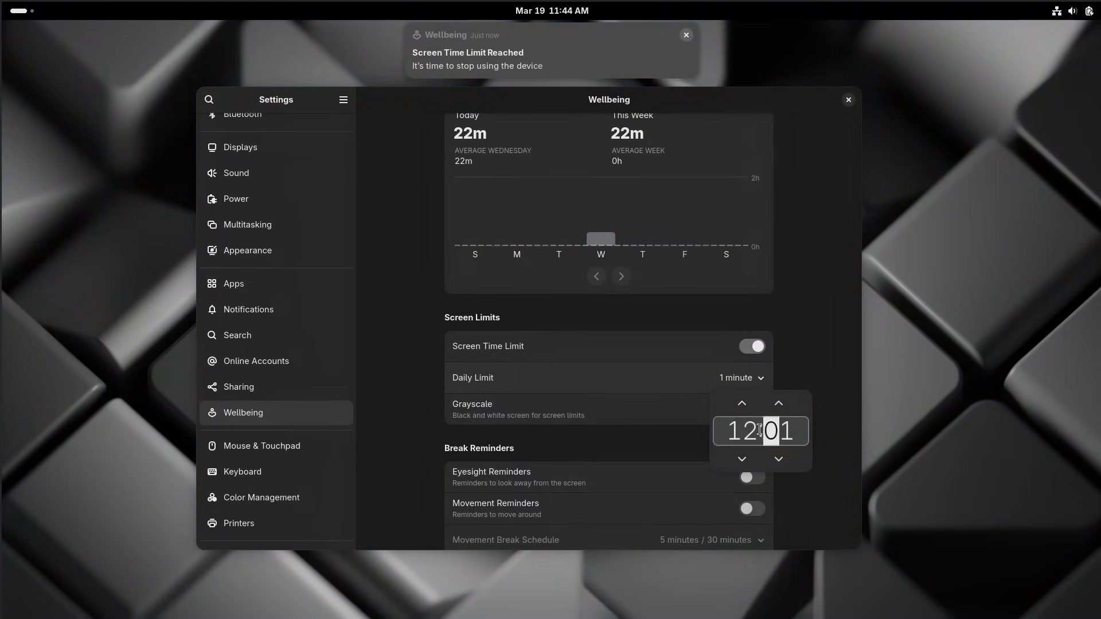
left_click(744, 428)
left_click(775, 331)
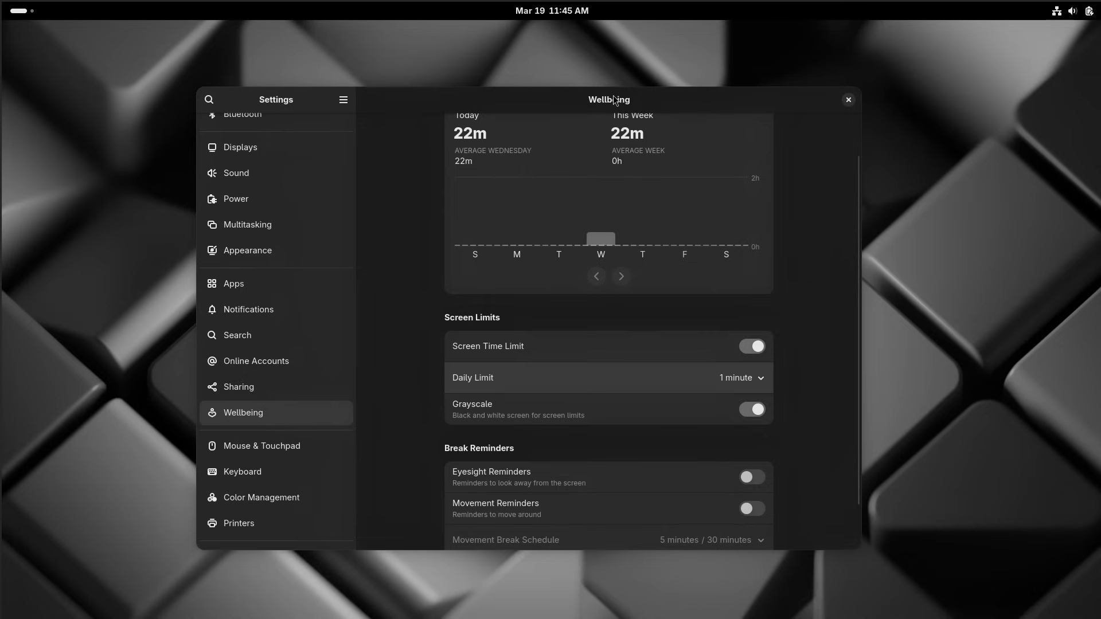
left_click_drag(613, 101, 609, 101)
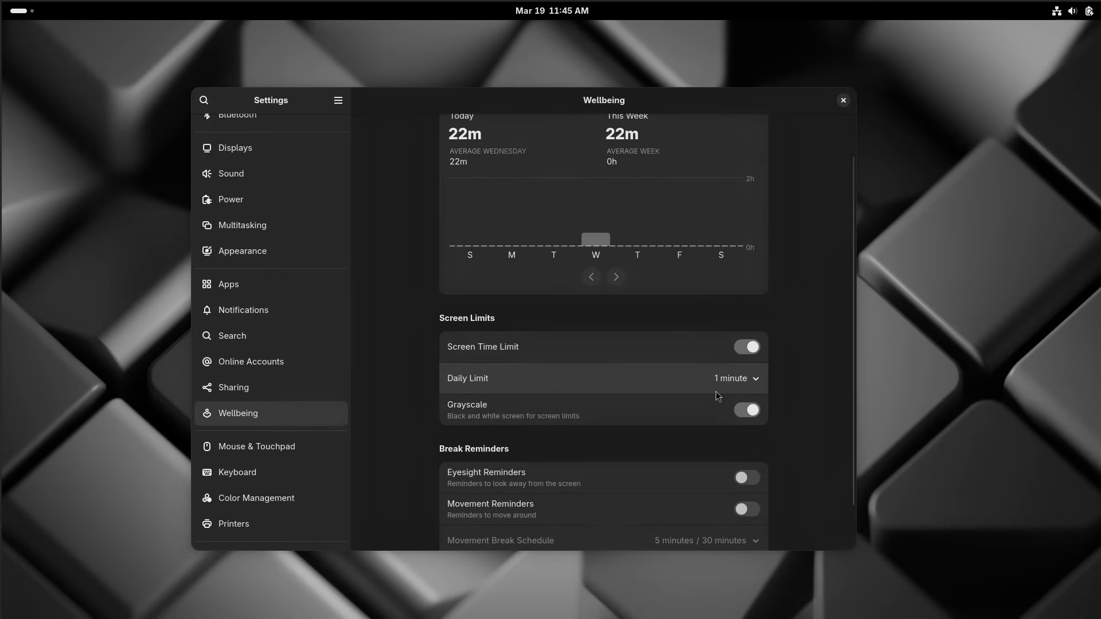
left_click(747, 380)
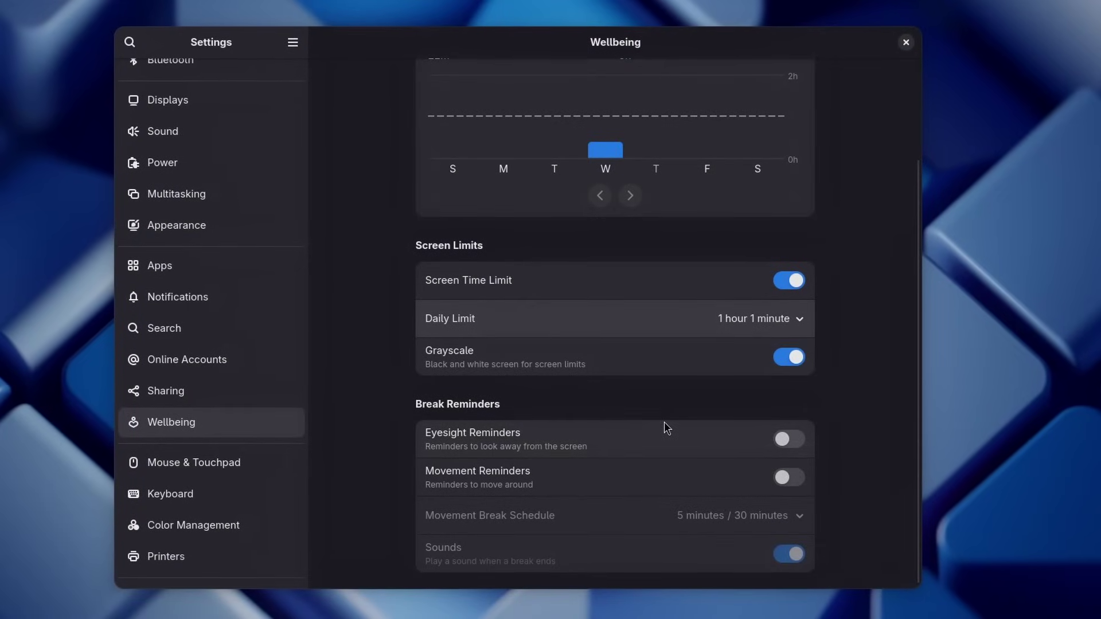
- Turn on eyesight and movement break reminders, keeping the 5 minutes / 30 minutes schedule
left_click(795, 440)
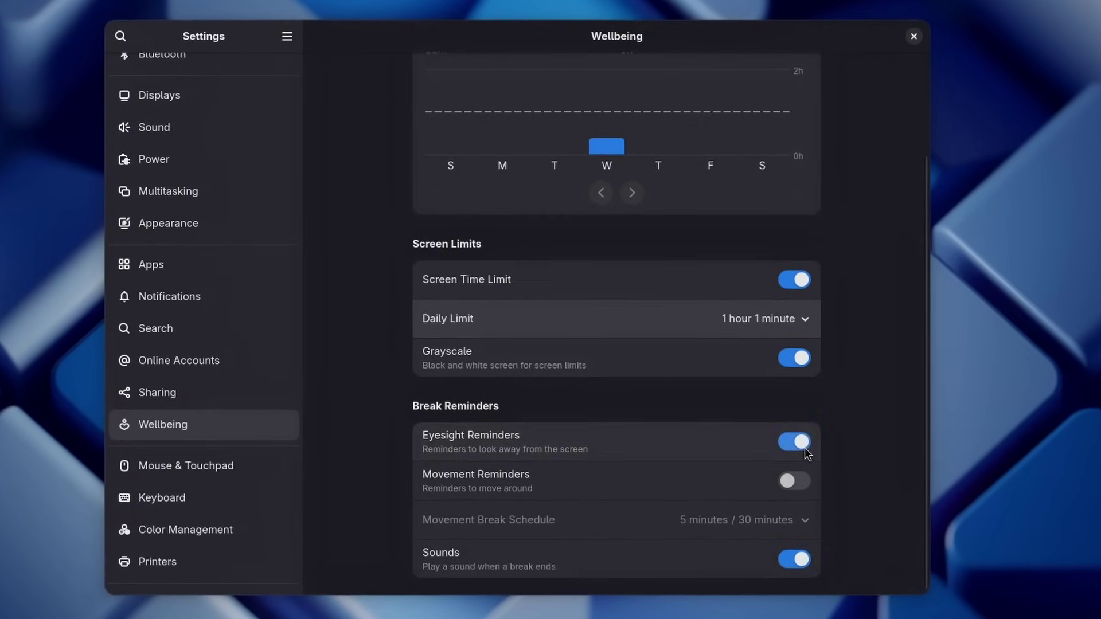
left_click(793, 480)
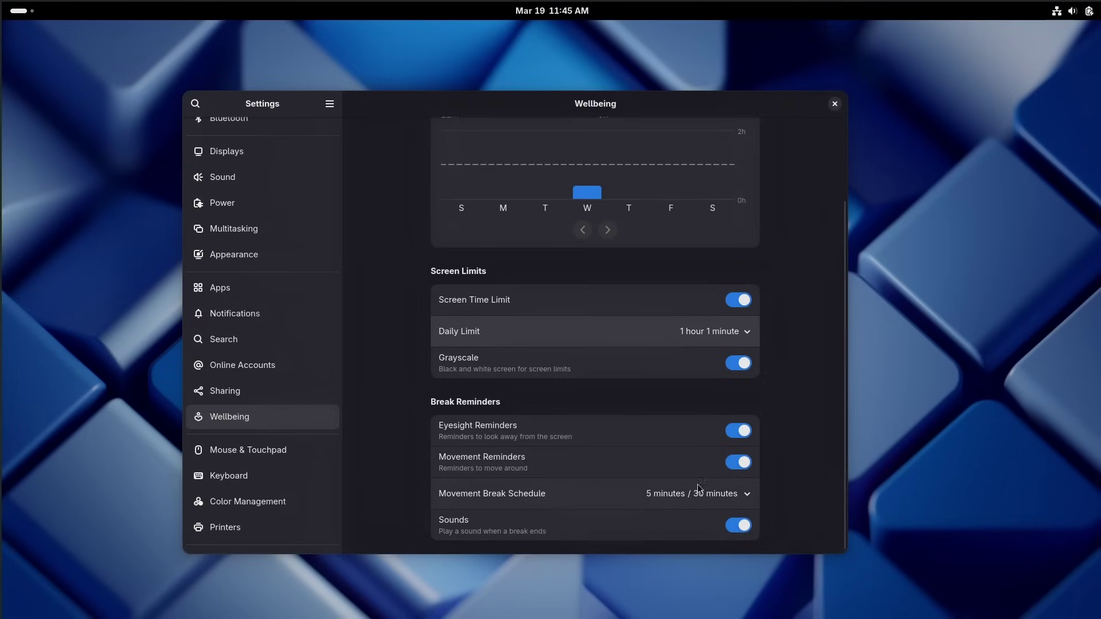
left_click(700, 494)
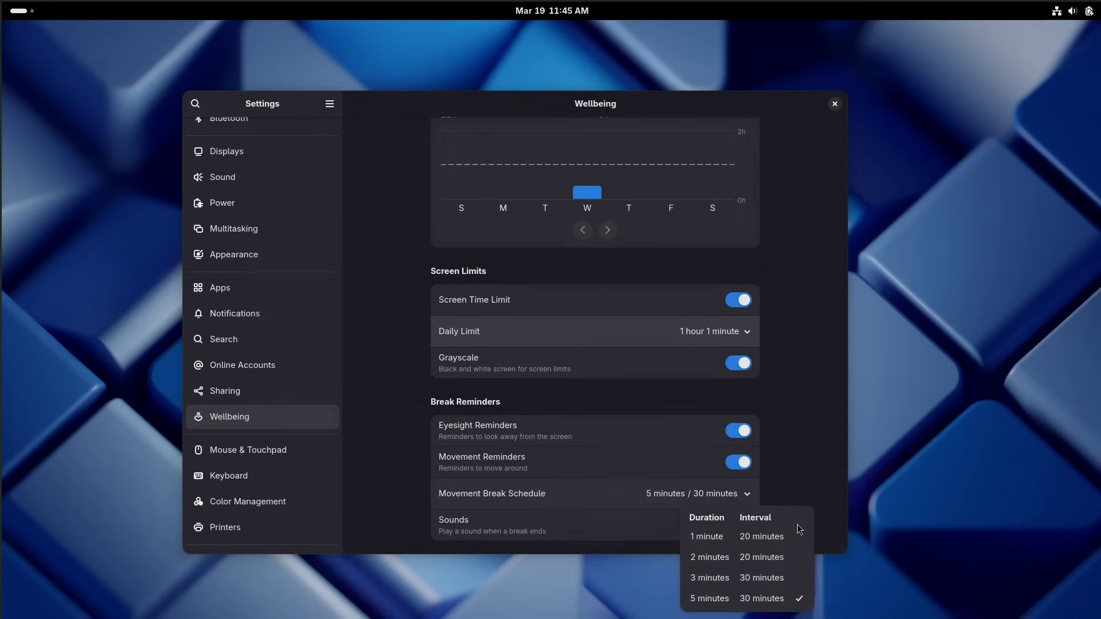
left_click(789, 425)
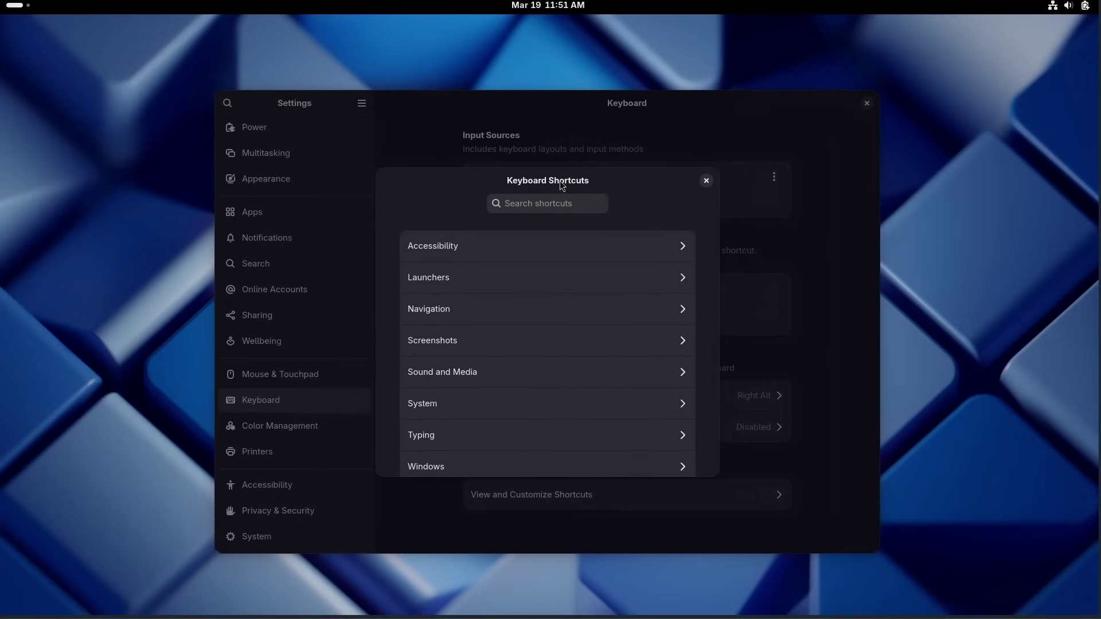
- Browse the Custom Shortcuts and Window Management shortcut pages, returning to the categories list
scroll(591, 332, "down", 3)
scroll(568, 350, "up", 3)
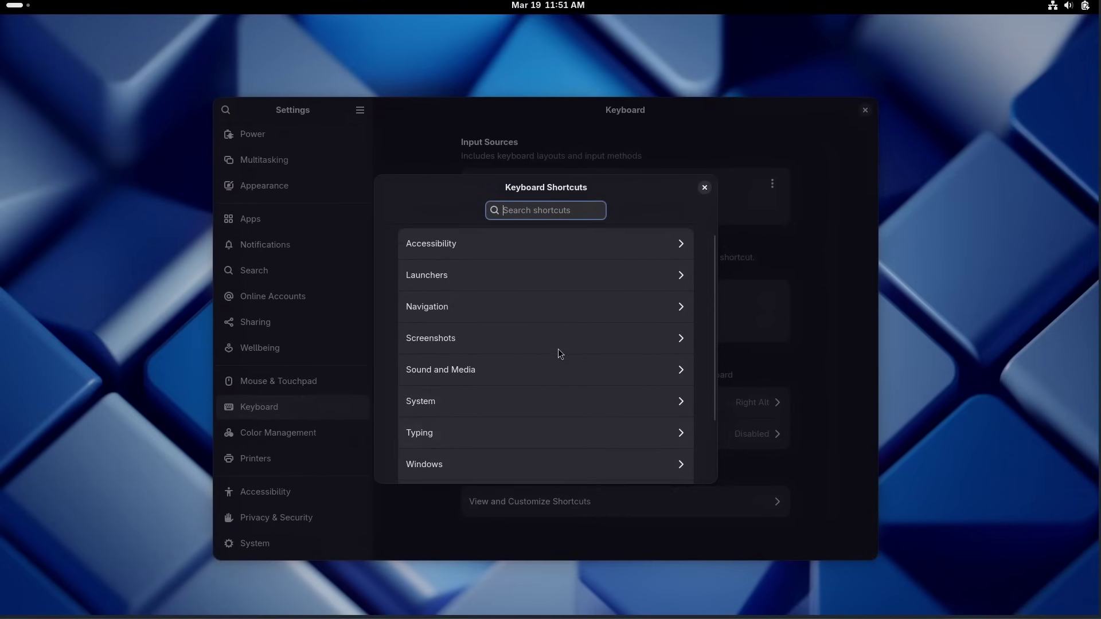
scroll(519, 353, "down", 3)
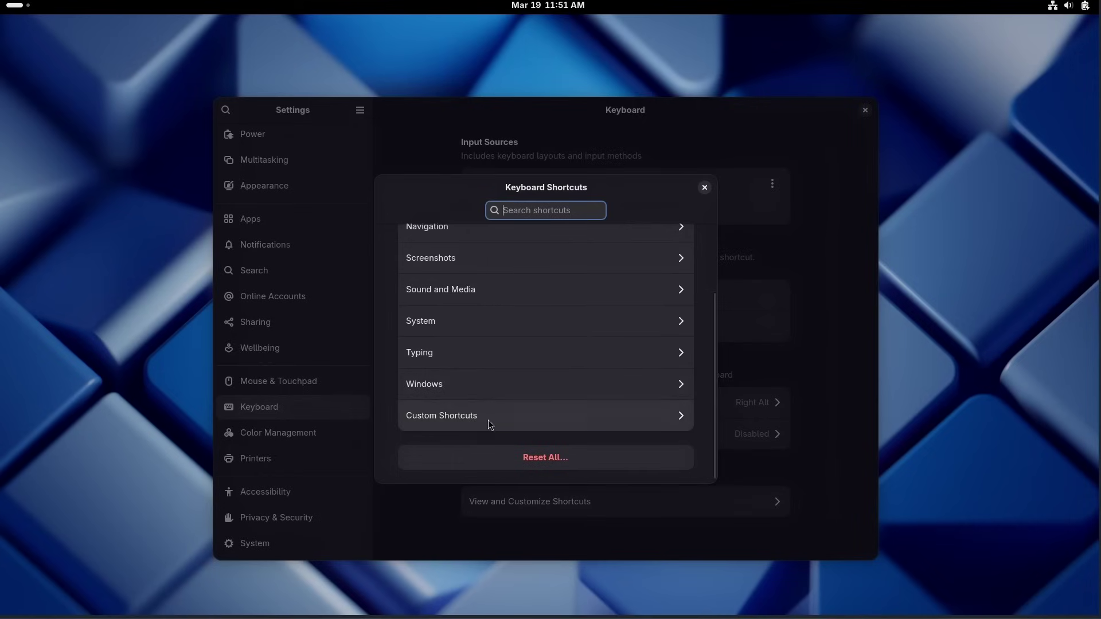
left_click(489, 421)
left_click(385, 186)
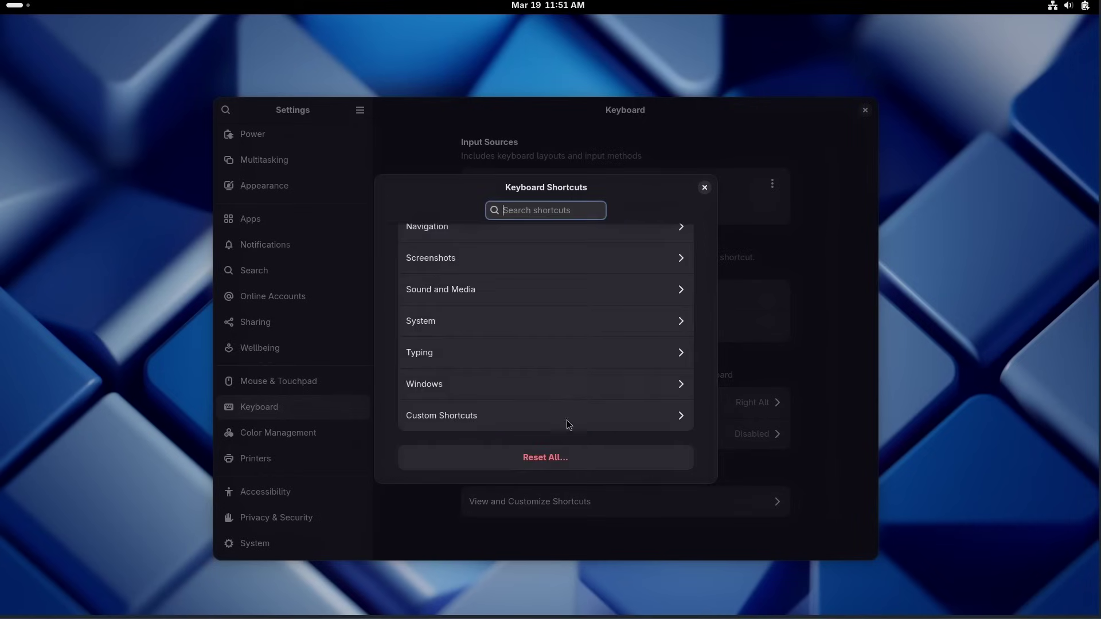
left_click(497, 382)
scroll(552, 383, "down", 8)
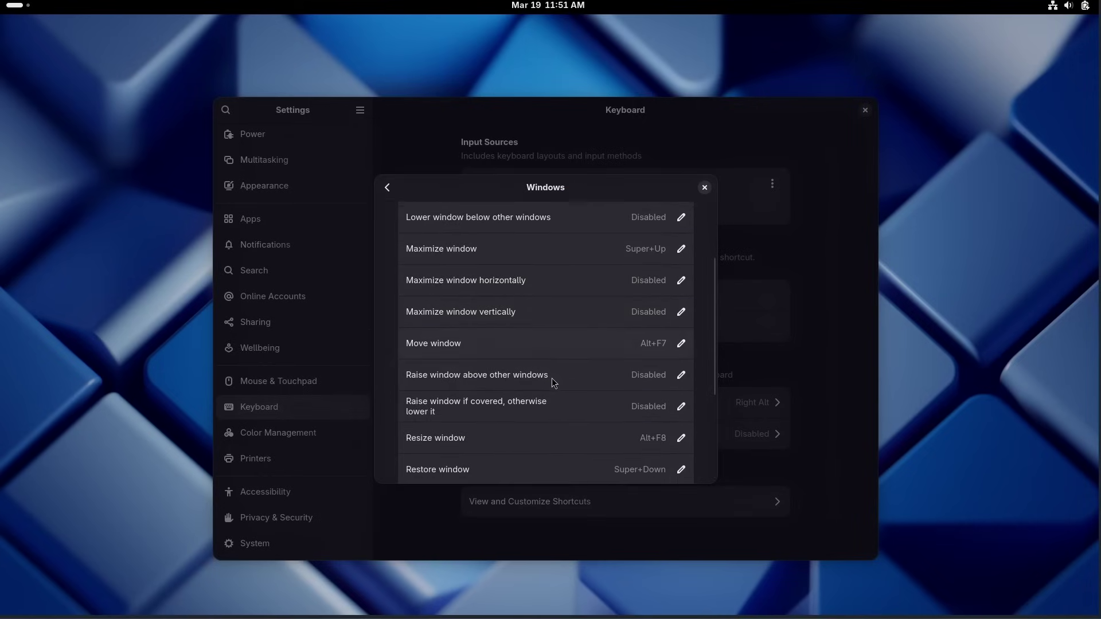
left_click(386, 186)
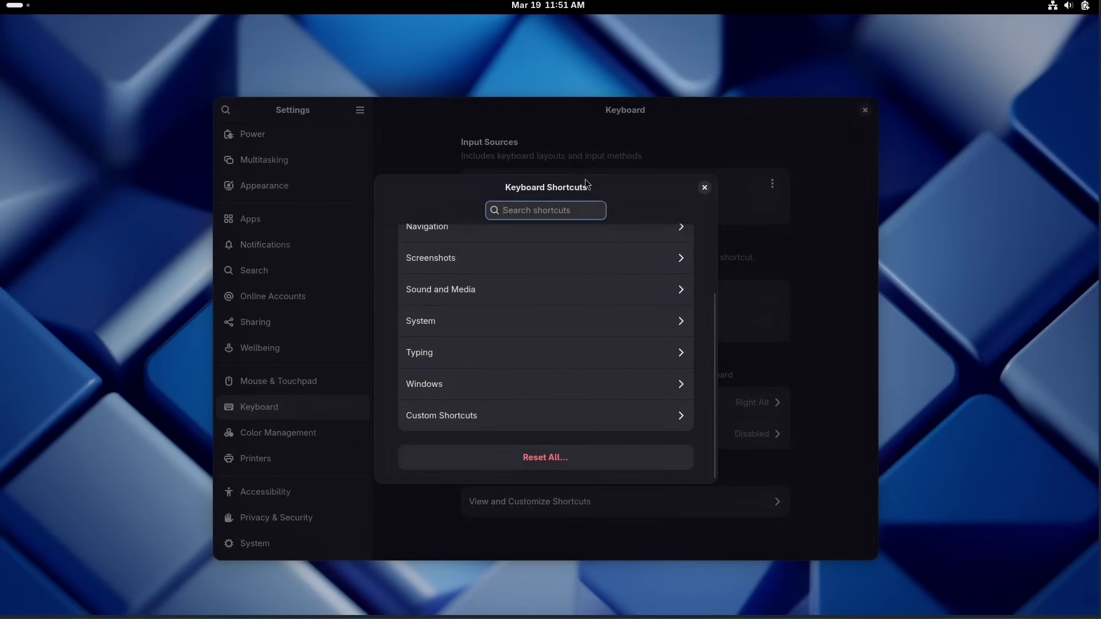
left_click_drag(586, 183, 557, 169)
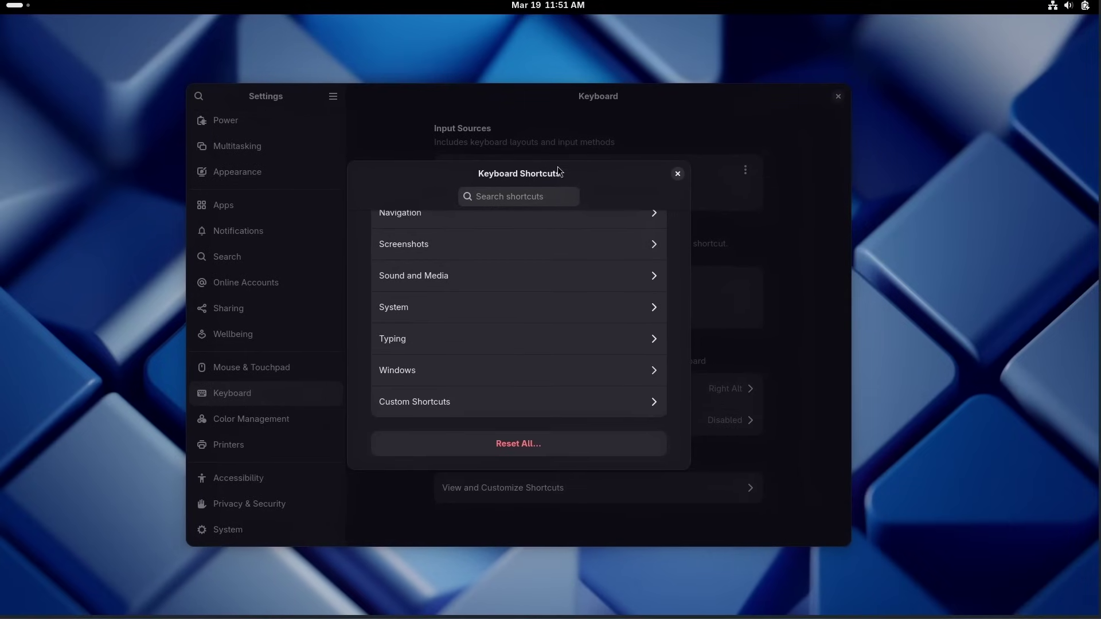
scroll(573, 292, "up", 3)
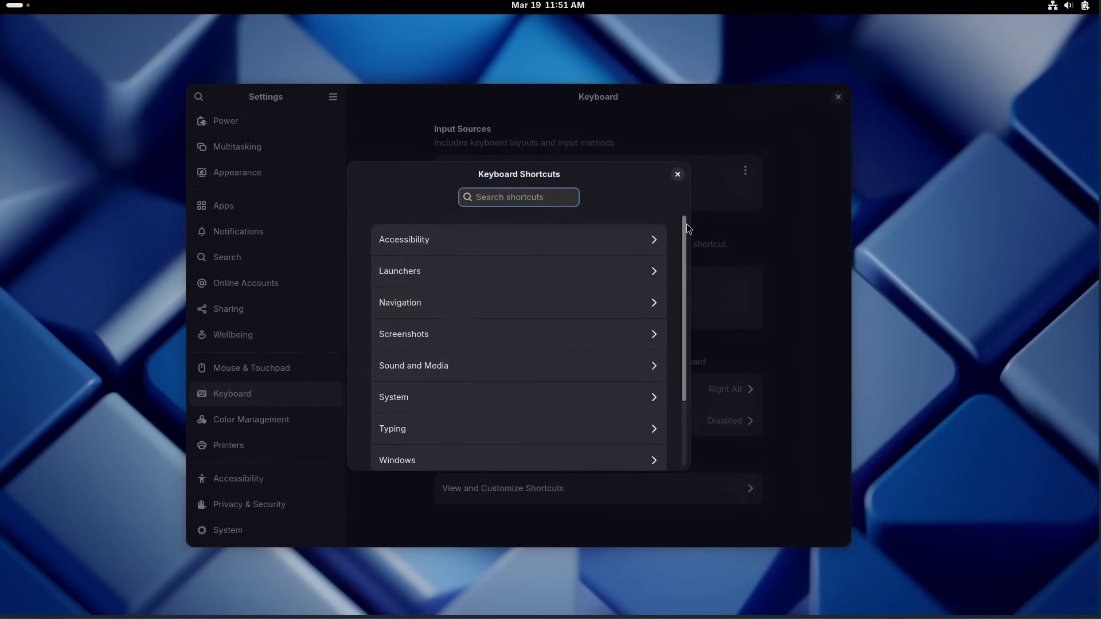
scroll(686, 223, "up", 2)
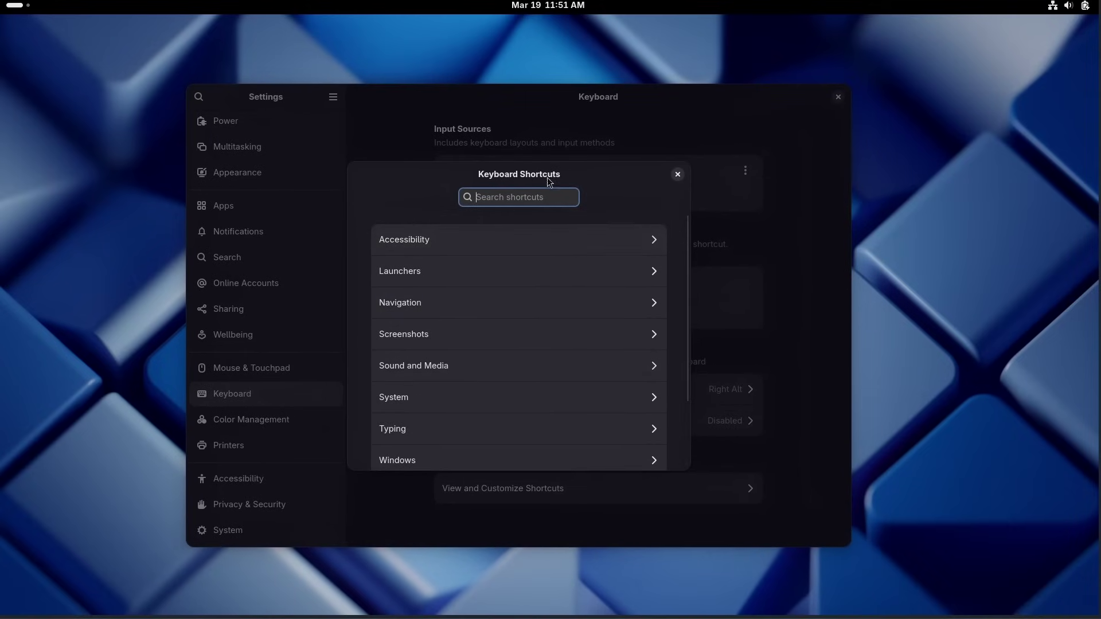
left_click_drag(547, 178, 565, 183)
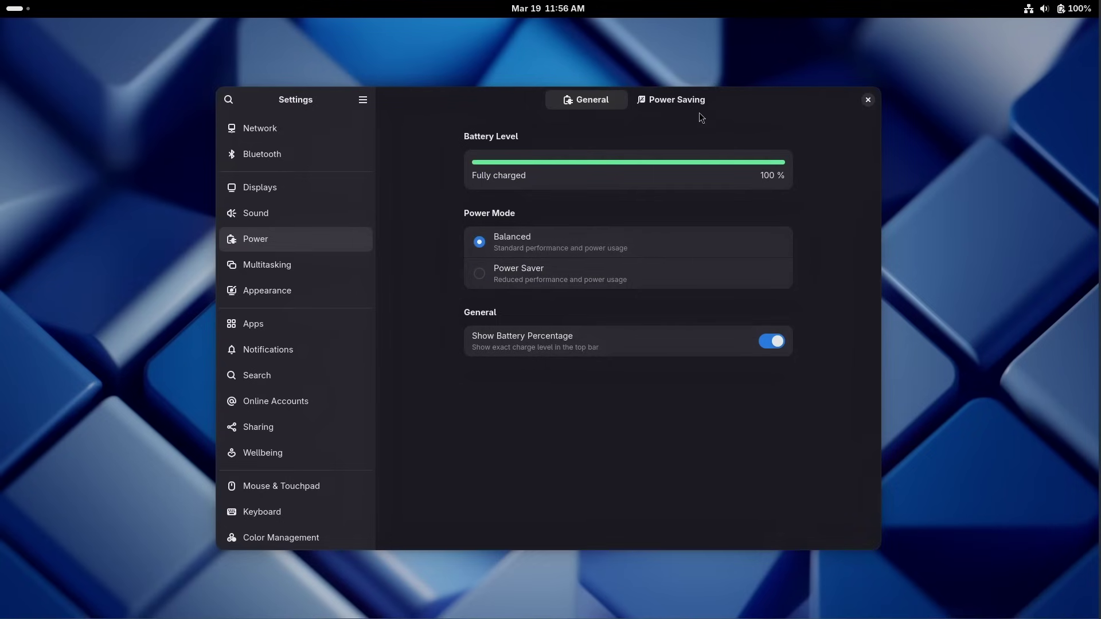
- Show the Power Saving options on the Power page
left_click(665, 101)
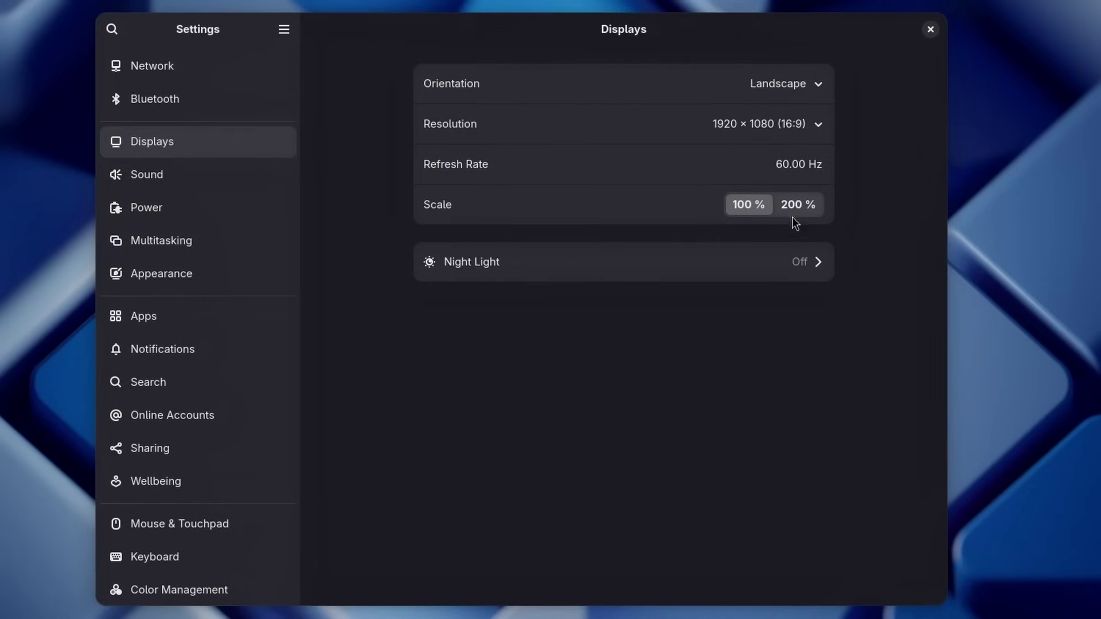
- Switch the display scale between 100 % and 200 %, ending on 200 % pending confirmation
left_click(798, 205)
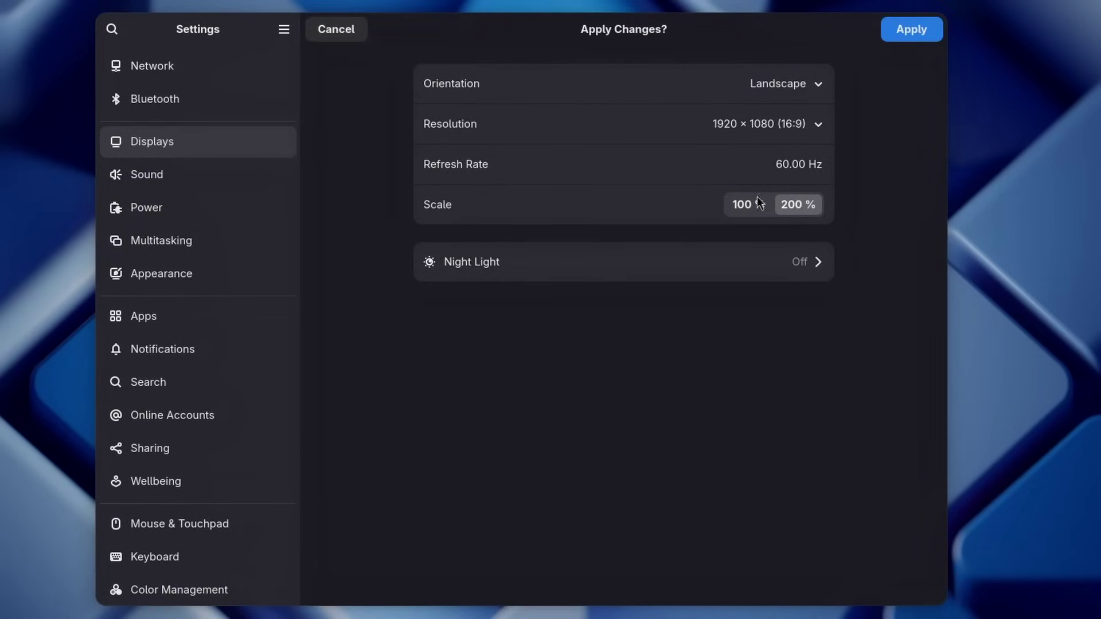
left_click(747, 206)
left_click(802, 207)
left_click(742, 205)
left_click(801, 204)
left_click(740, 206)
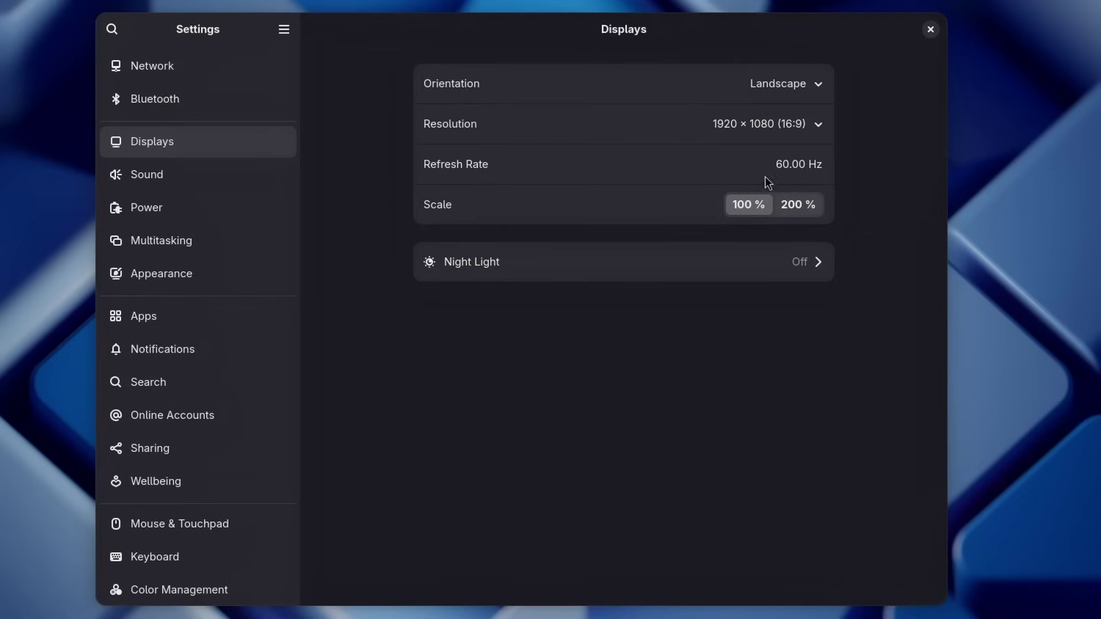
left_click(793, 206)
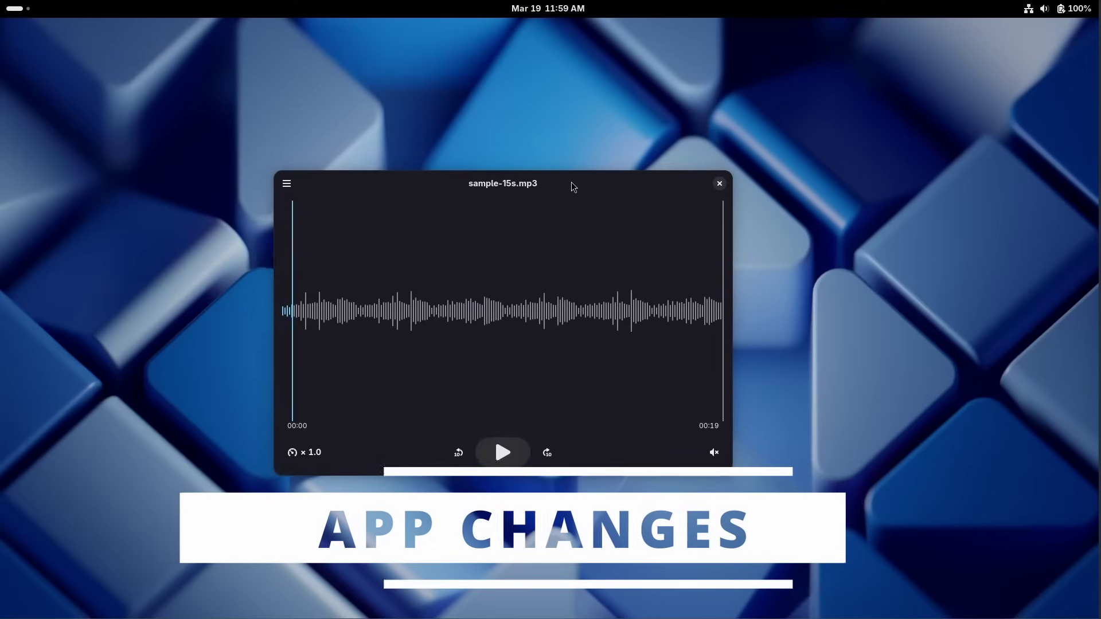
- View the Audio Player's About information, then close it
left_click(293, 176)
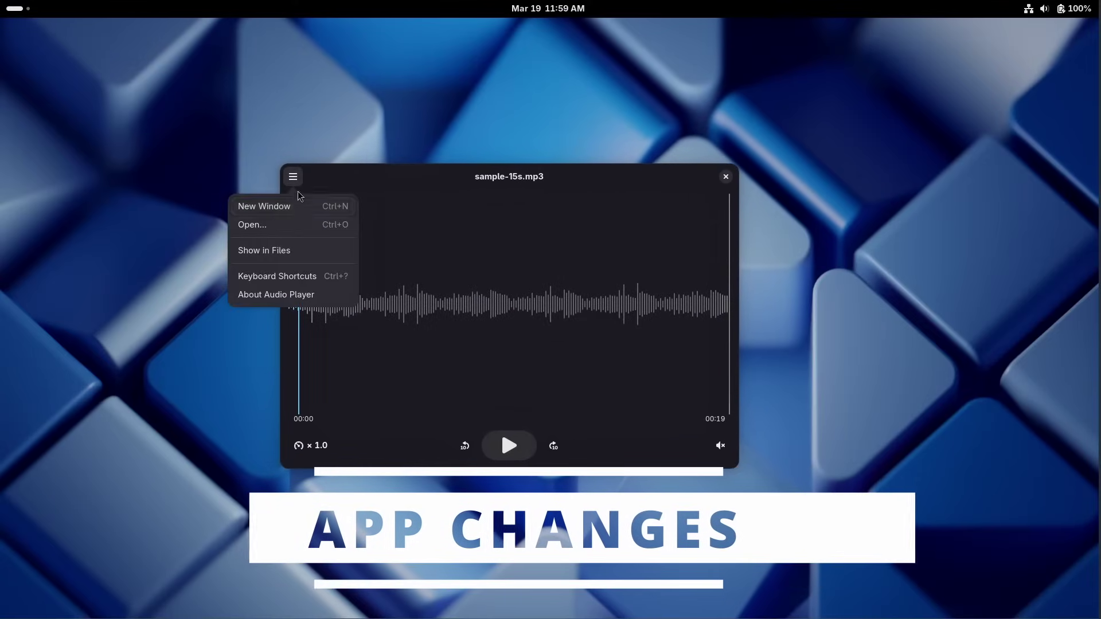
left_click(275, 294)
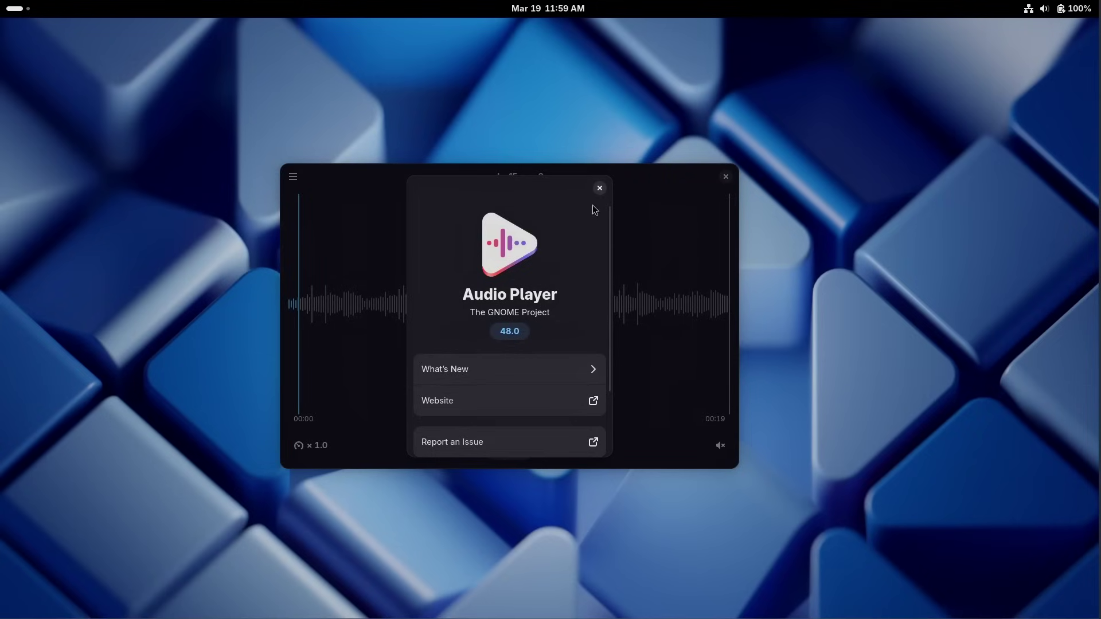
left_click(599, 188)
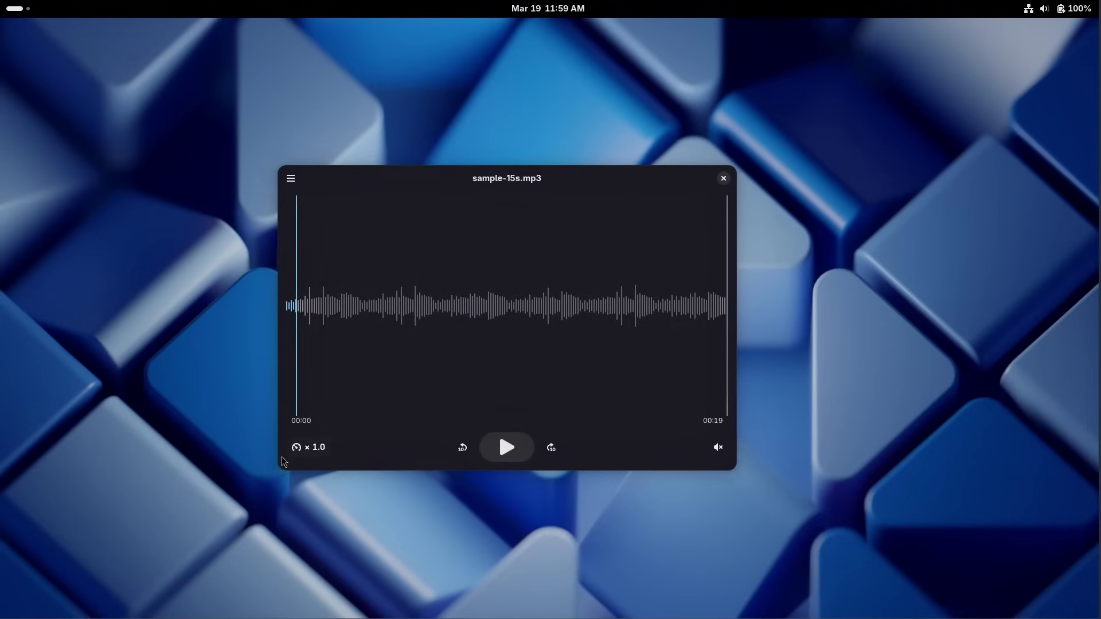
- Play sample-15s.mp3 at ×1.1 playback speed
left_click(516, 450)
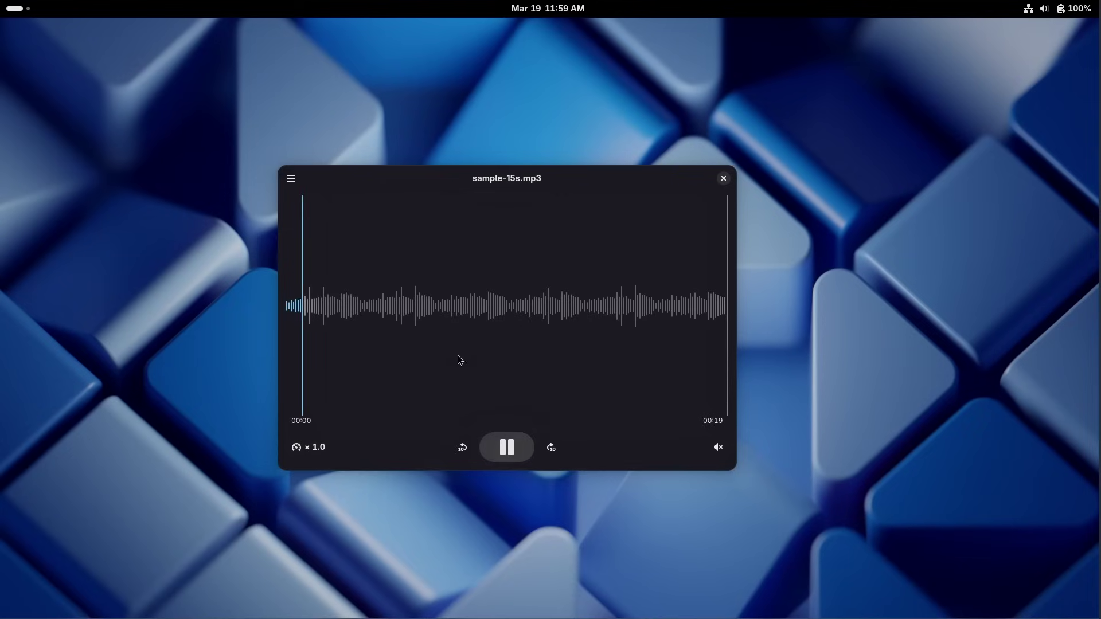
left_click(314, 450)
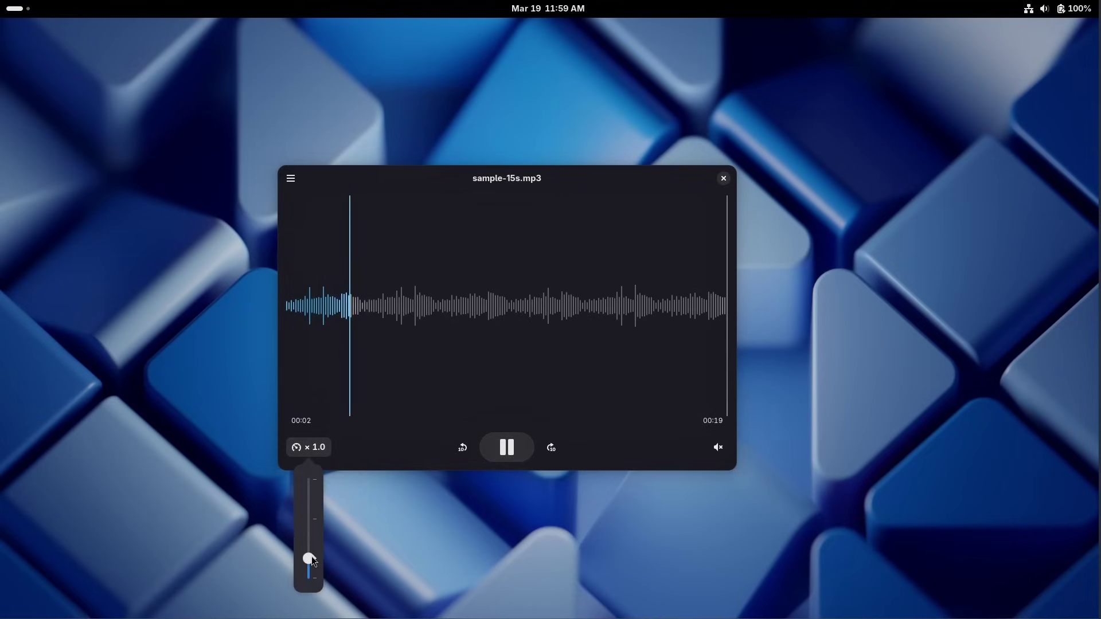
mouse_move(314, 534)
left_mouse_down()
mouse_move(309, 571)
mouse_move(306, 551)
left_mouse_up()
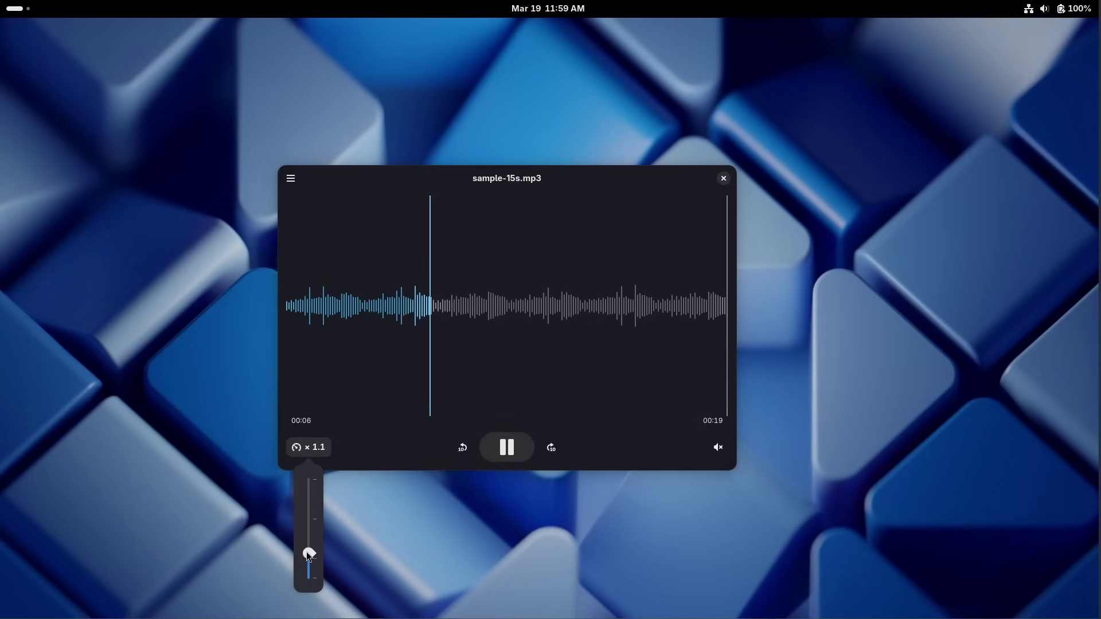
left_click(460, 446)
- Skip back and forward ten seconds and check the volume control
left_click(462, 447)
left_click(551, 447)
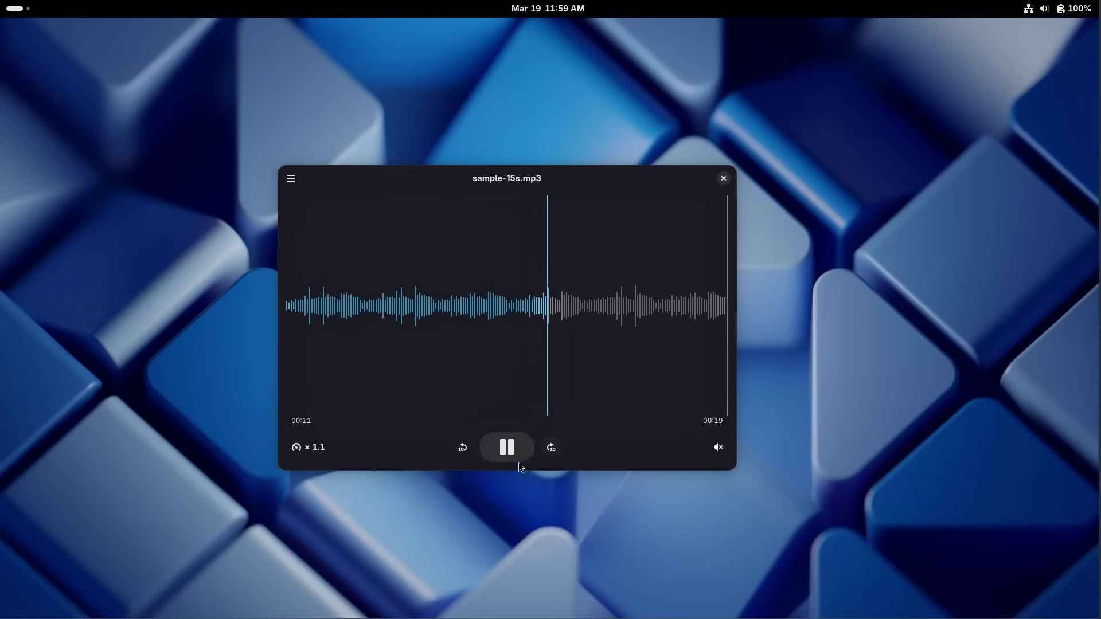
left_click(468, 450)
left_click(720, 450)
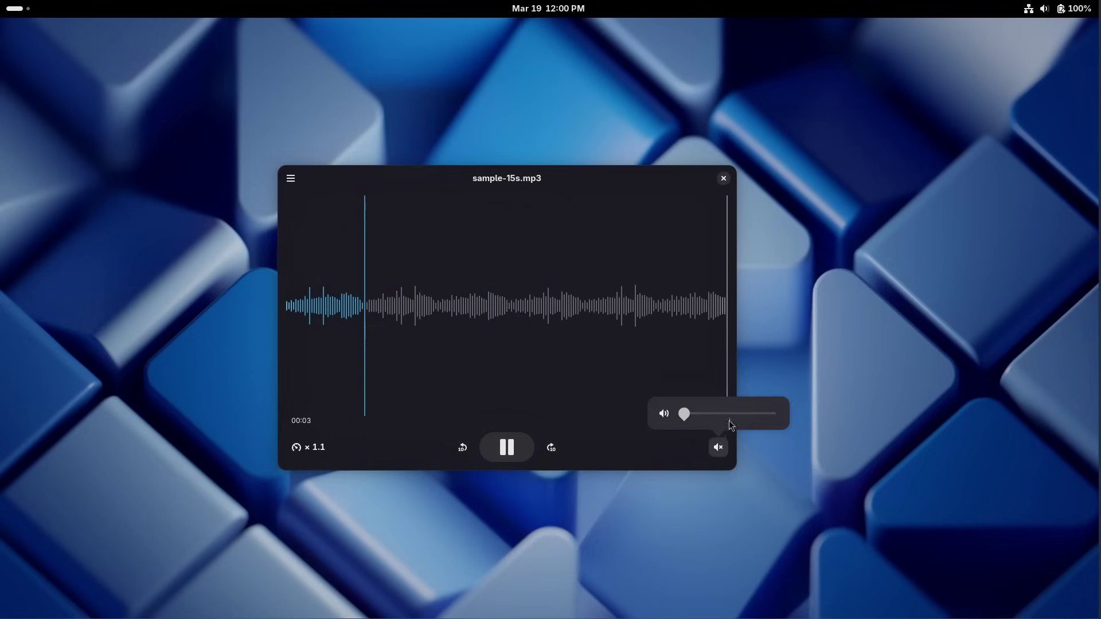
left_click(550, 447)
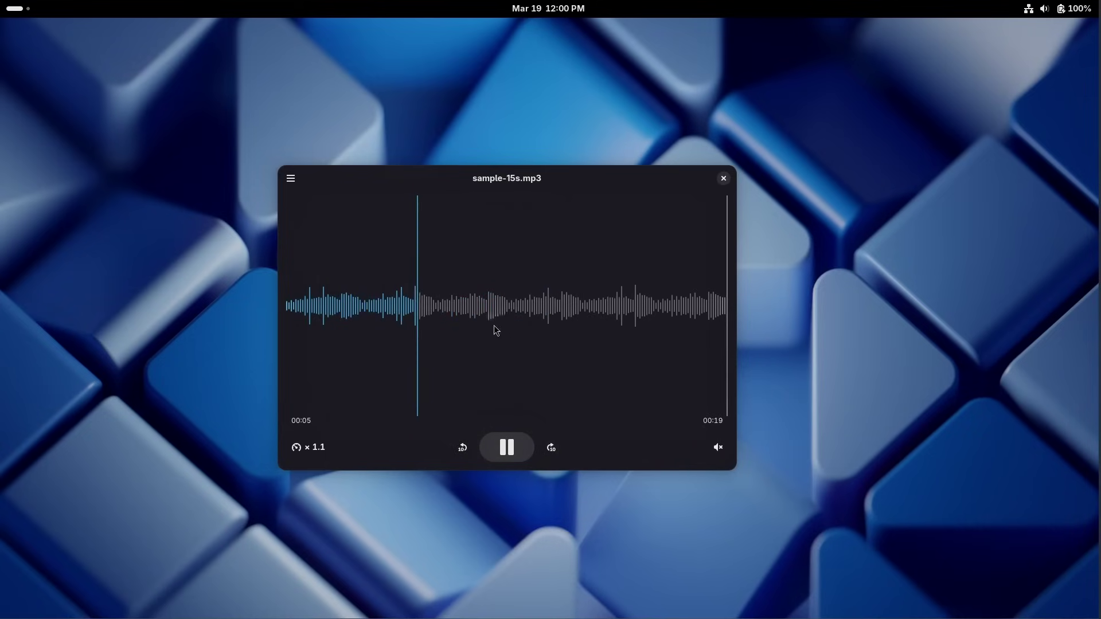
- Seek through the waveform to 00:12, 00:05 and 00:17, then scrub back to 00:04
left_click(578, 310)
left_click(411, 313)
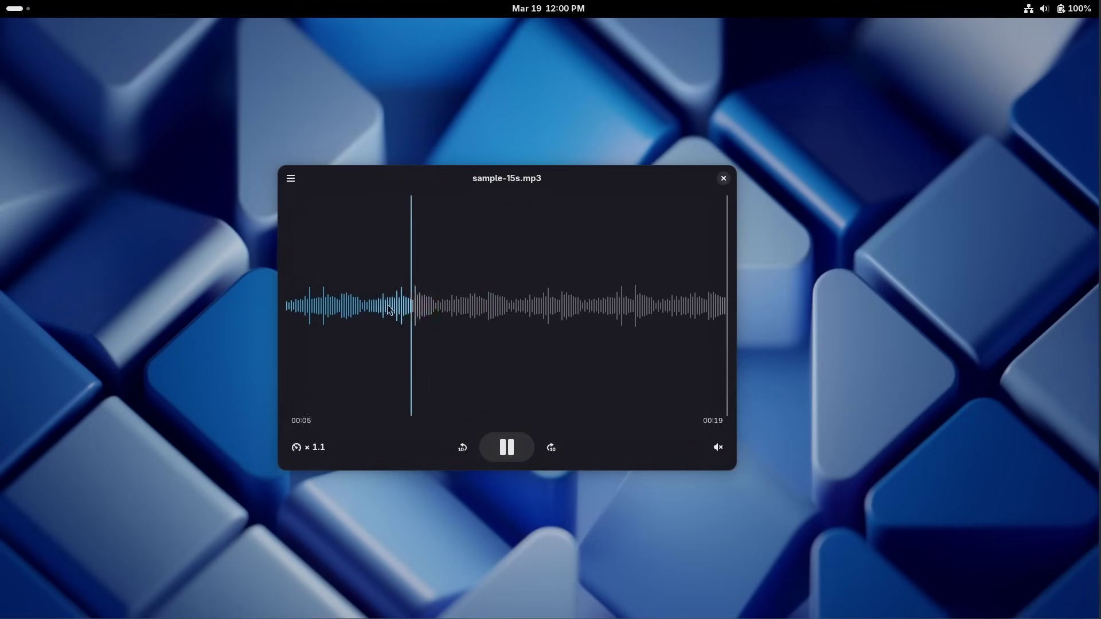
left_click(699, 321)
left_click_drag(701, 321, 398, 338)
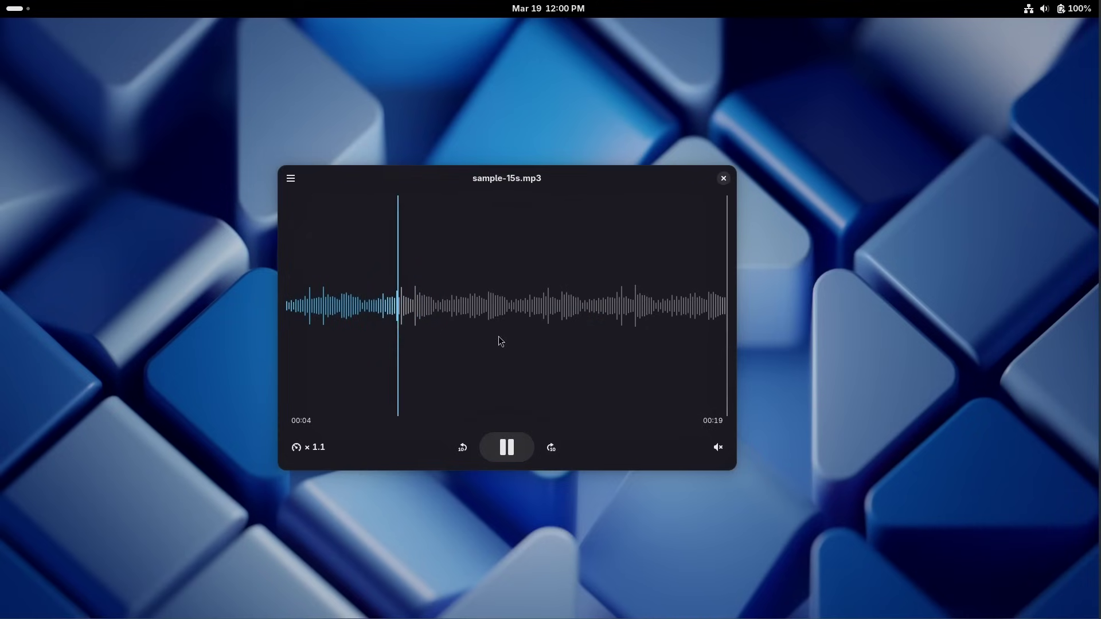
mouse_move(548, 190)
left_mouse_down()
mouse_move(560, 199)
mouse_move(557, 187)
left_mouse_up()
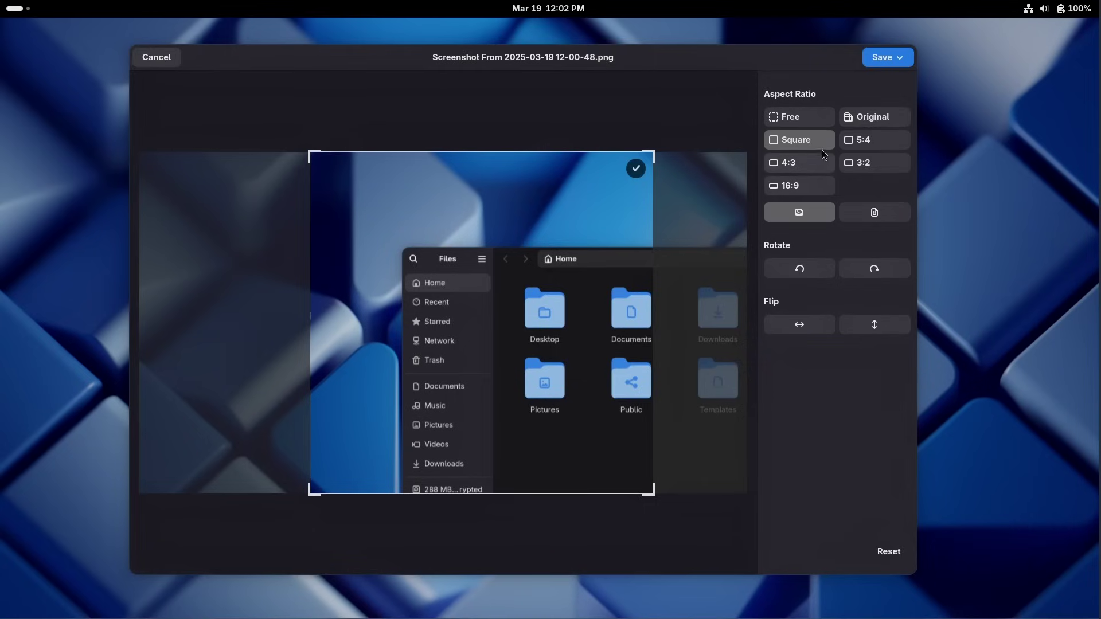
- Set the crop to the original aspect ratio covering the whole screenshot
left_click(868, 117)
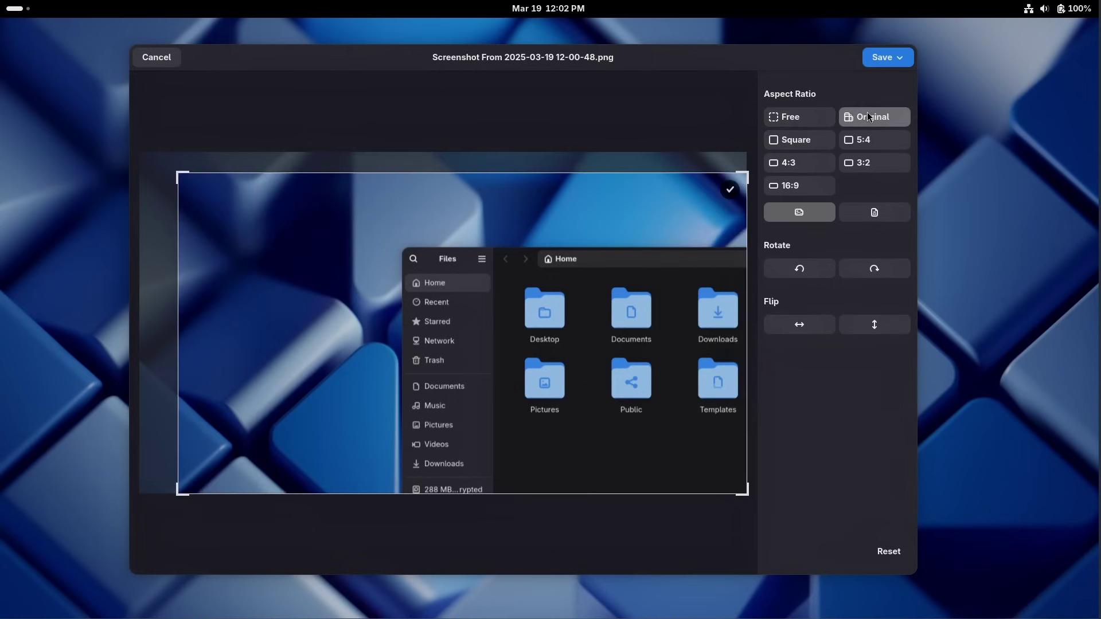
left_click_drag(473, 211, 416, 188)
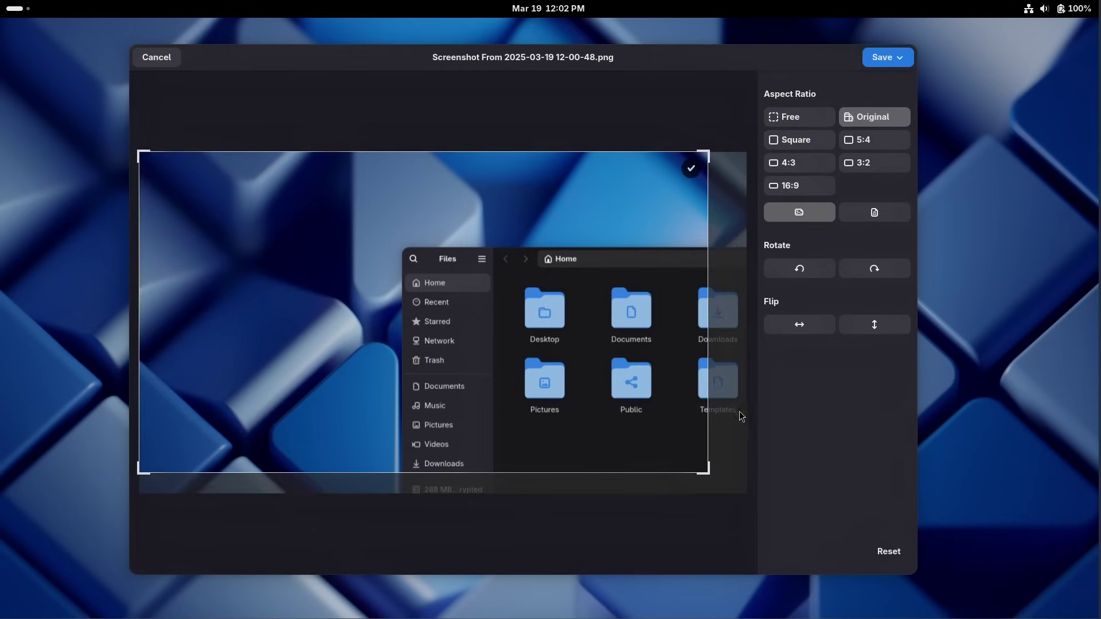
left_click_drag(704, 463, 808, 527)
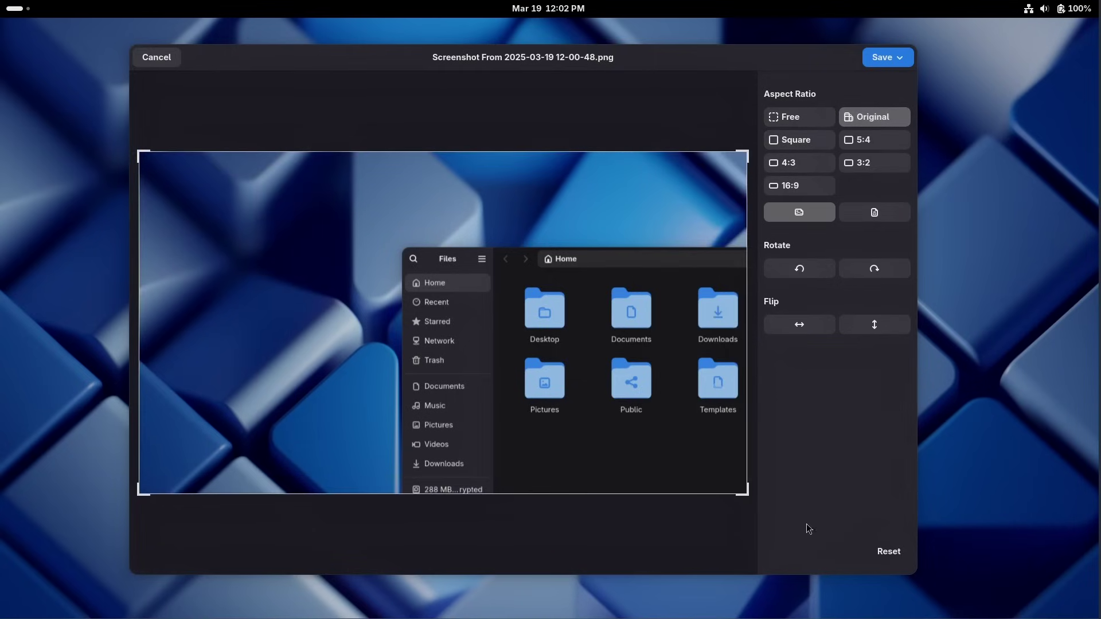
- Try square, 5:4, 3:2 and 4:3 crop ratios, plus portrait and landscape orientation
left_click(806, 143)
left_click(869, 142)
left_click(865, 163)
left_click(790, 163)
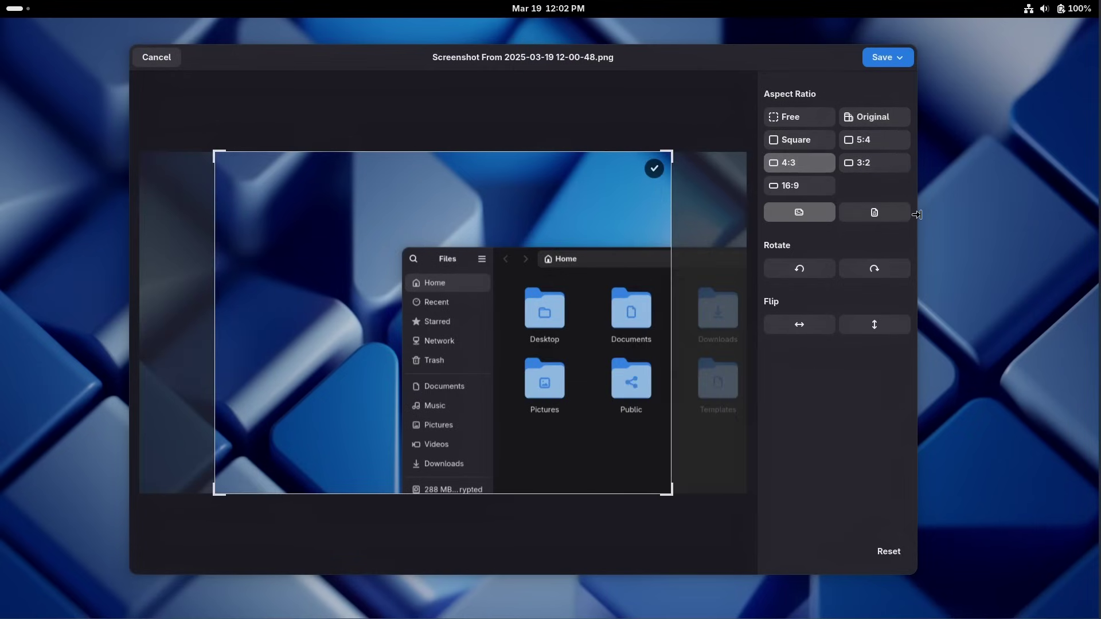
left_click(886, 214)
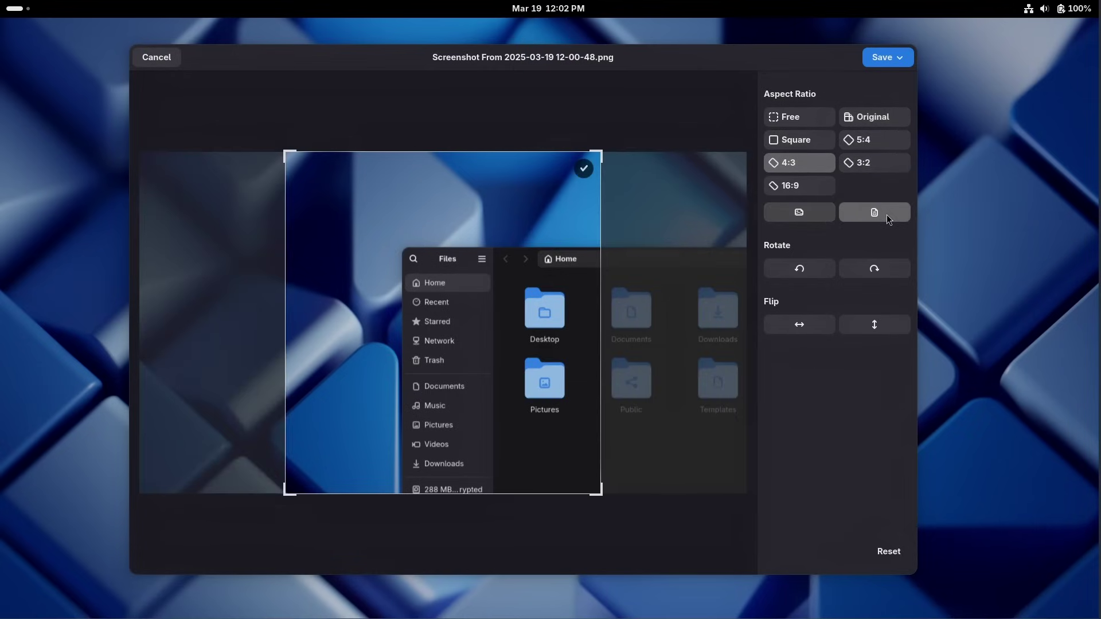
left_click(802, 213)
- Rotate the image a full turn and flip it horizontally and vertically, restoring each
left_click(814, 275)
left_click(802, 267)
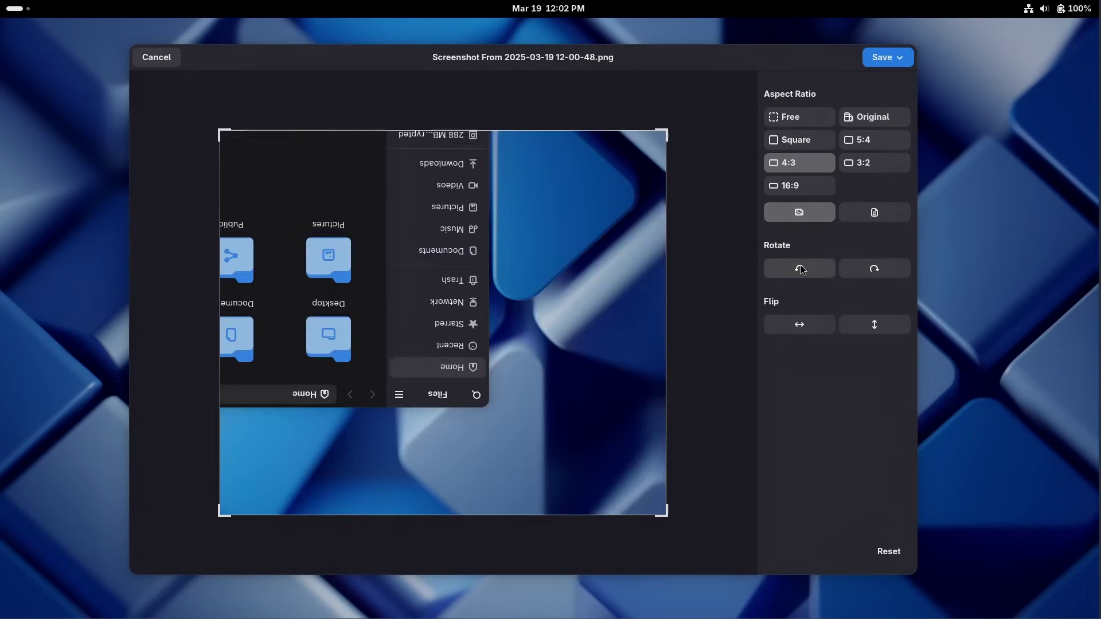
left_click(806, 270)
left_click(810, 271)
left_click(802, 326)
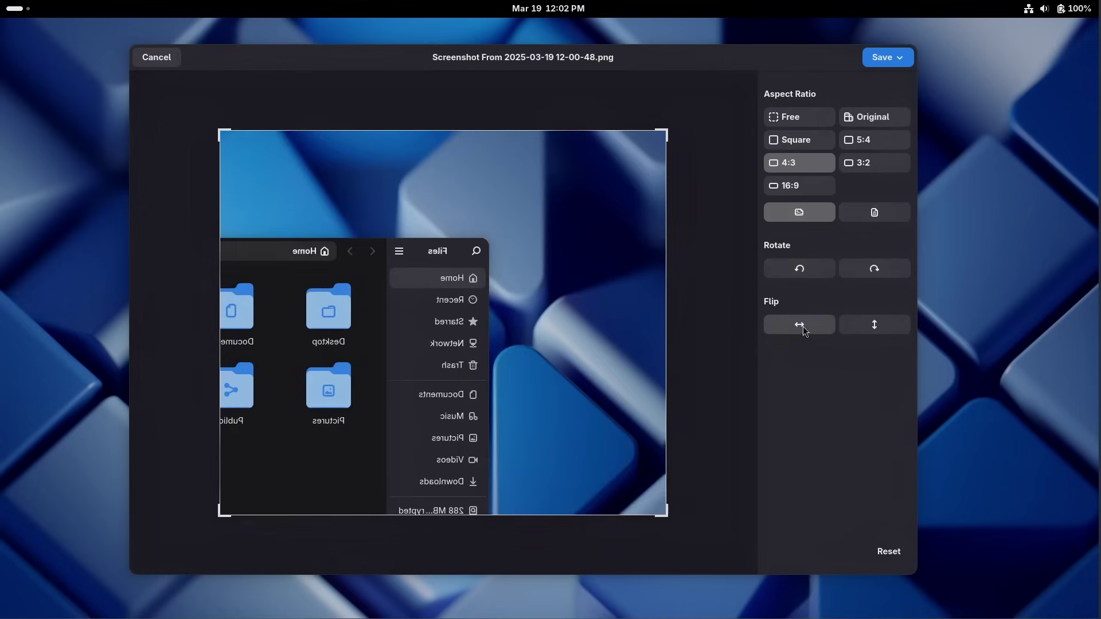
left_click(802, 325)
left_click(867, 326)
left_click(866, 326)
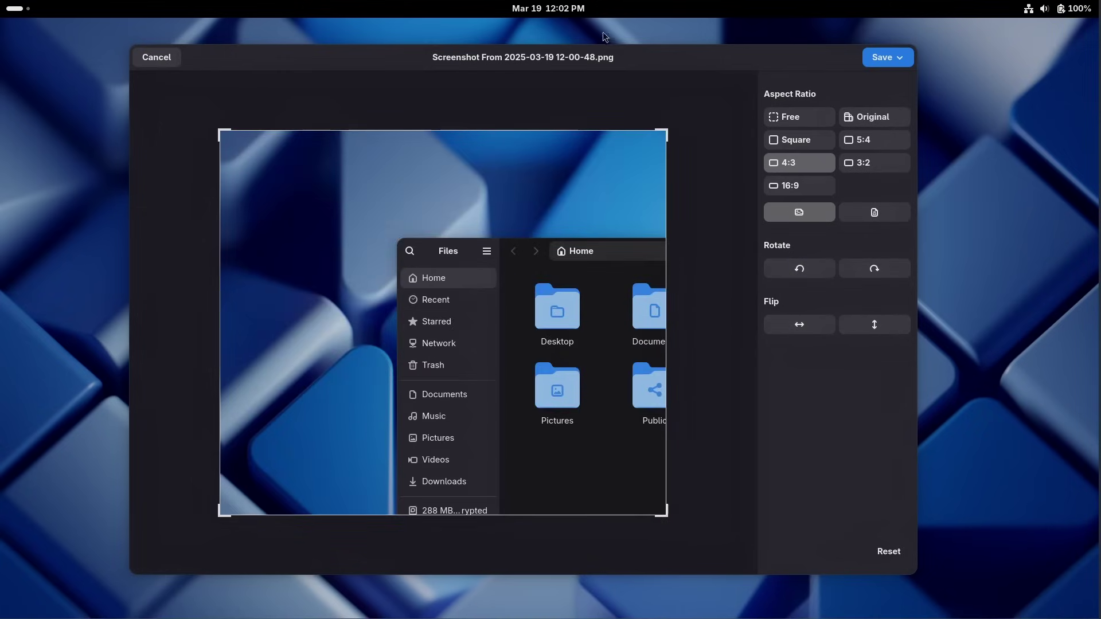
- Restore the original-ratio crop over the full image and show the save options
left_click_drag(593, 56, 577, 53)
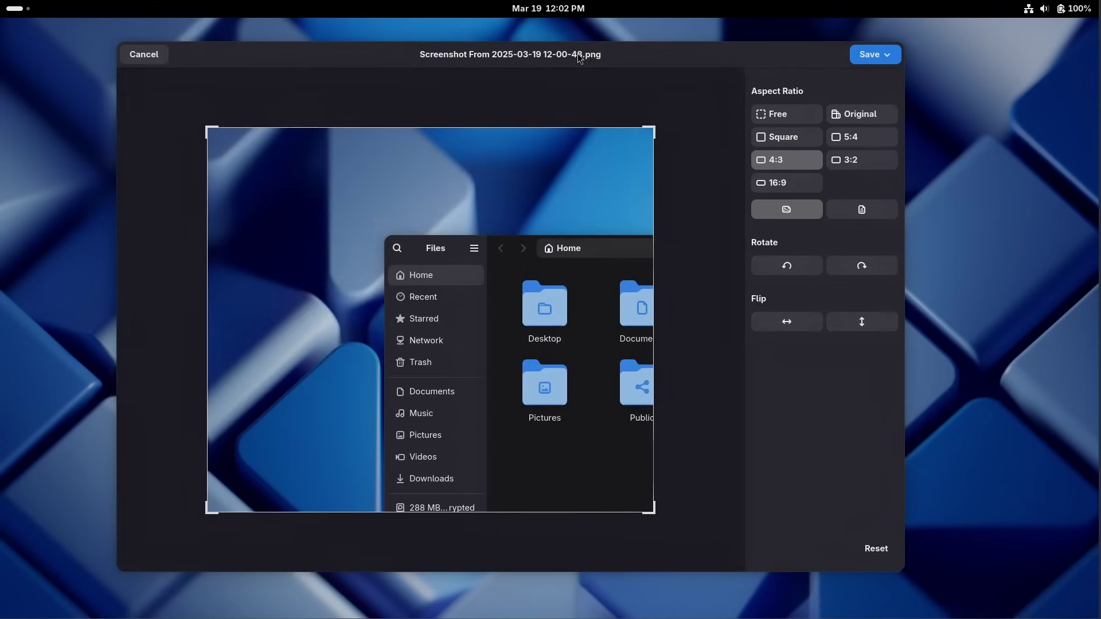
left_click(834, 116)
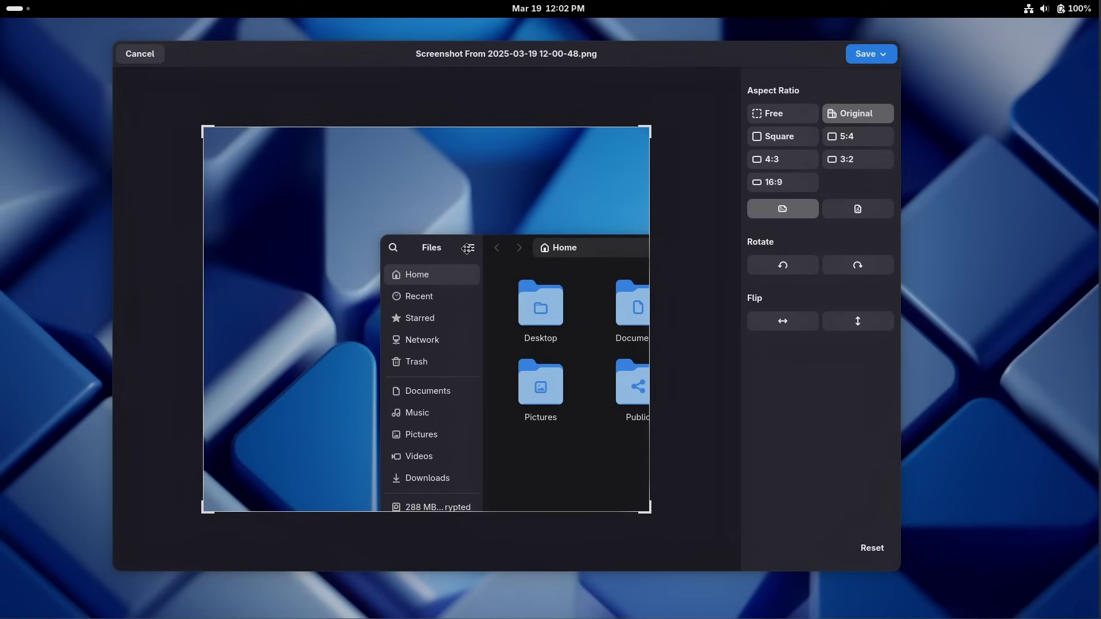
left_click_drag(645, 127, 771, 76)
left_click_drag(647, 57, 663, 62)
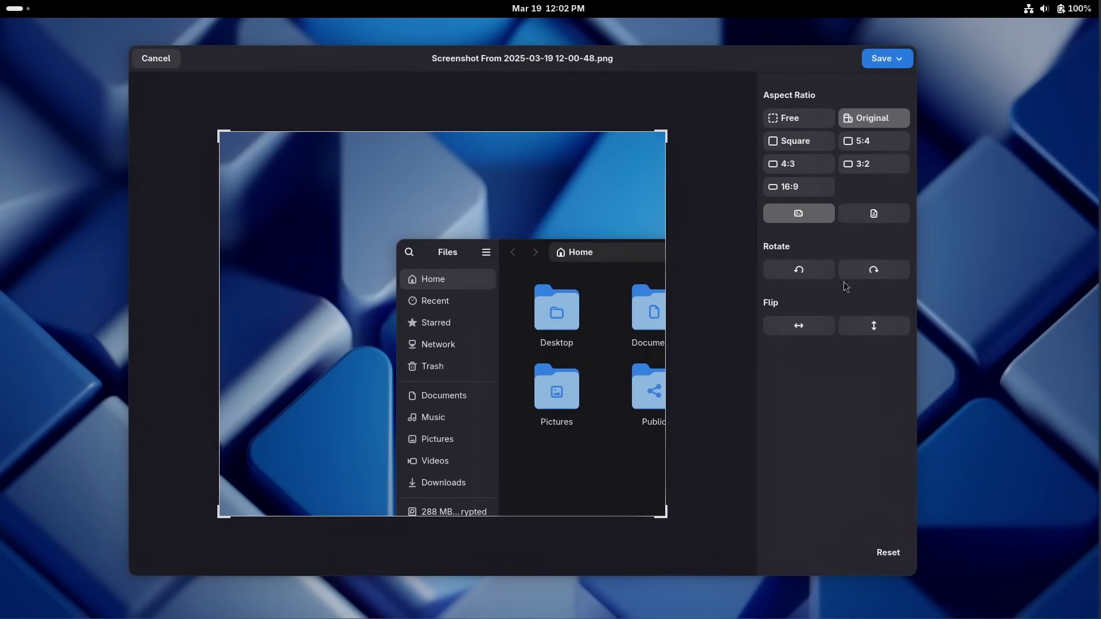
left_click(886, 59)
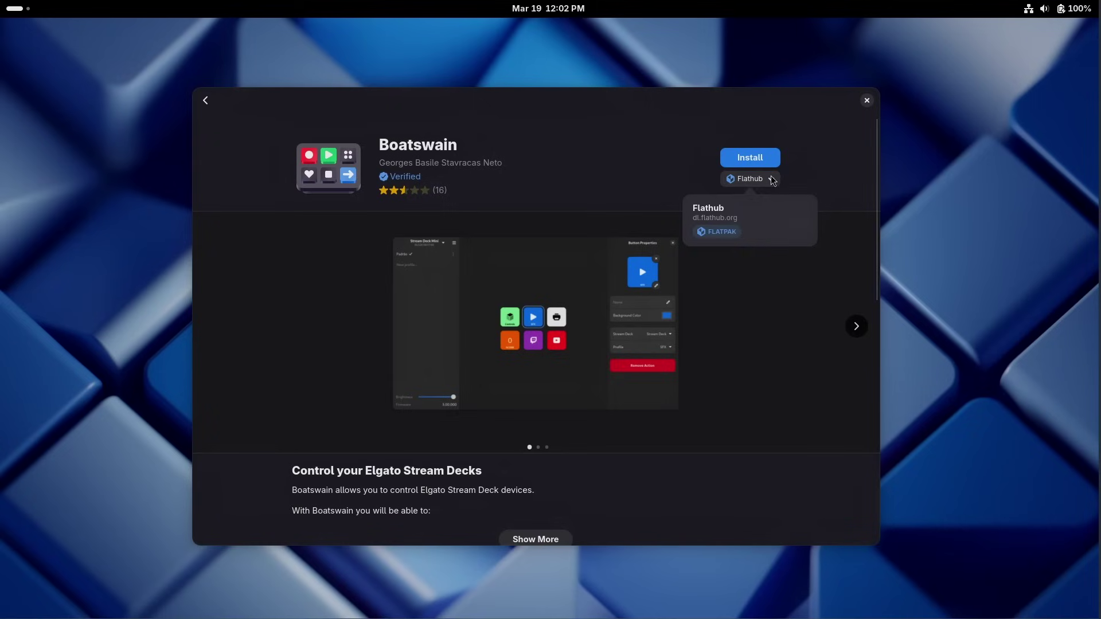
- Close the Flathub source details and shift the Software window slightly left
left_click(612, 108)
left_click_drag(612, 108, 583, 122)
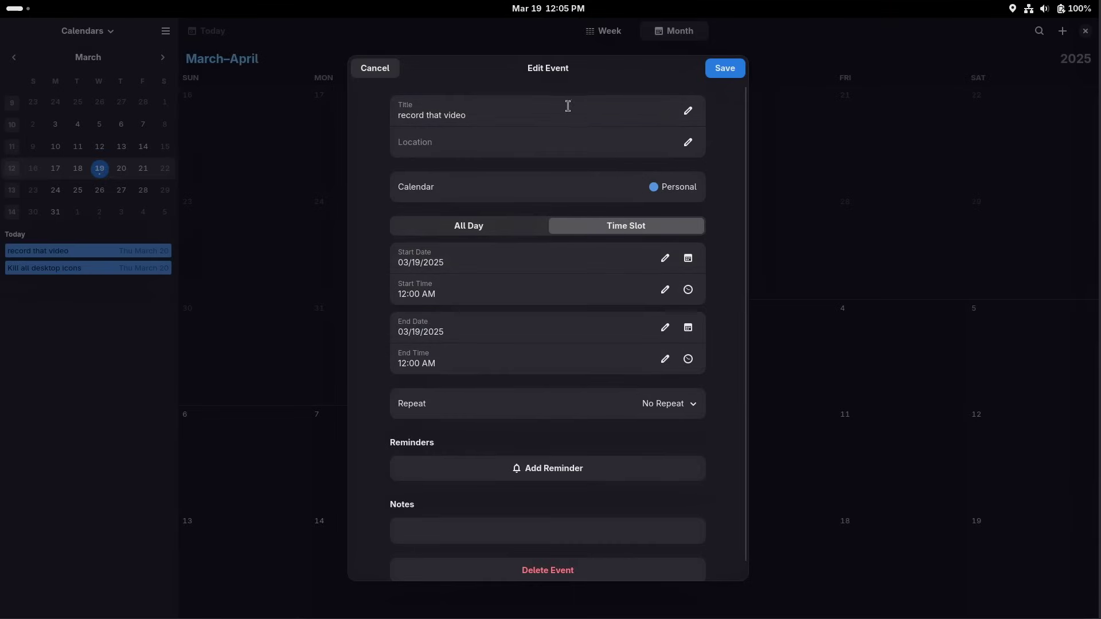
- Toggle All Day on the 'record that video' event, then cancel without saving
left_click(499, 231)
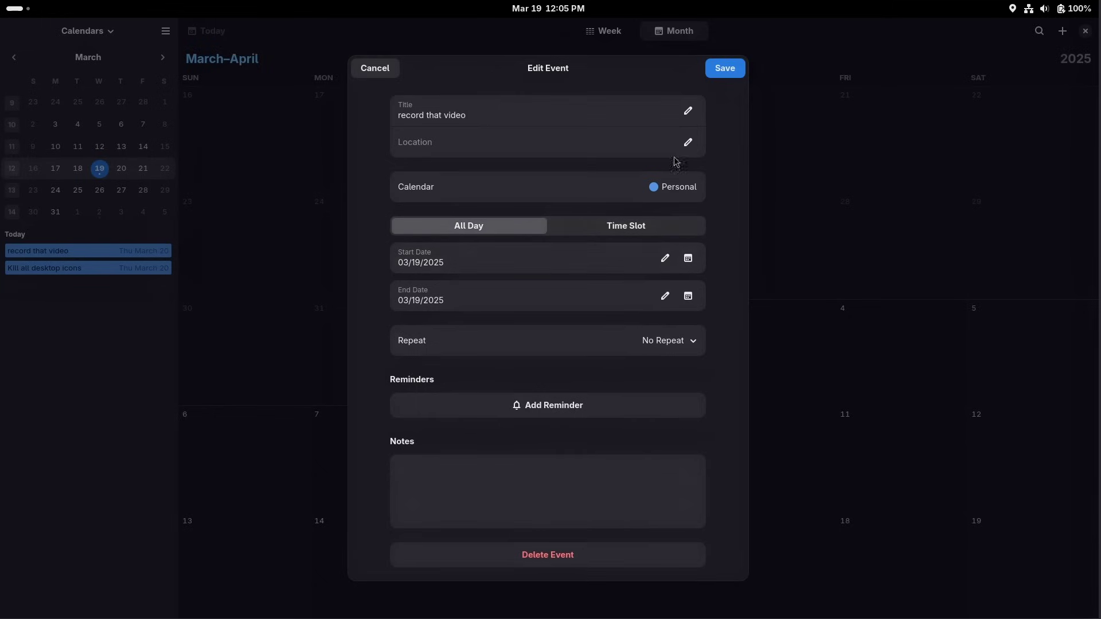
left_click(377, 69)
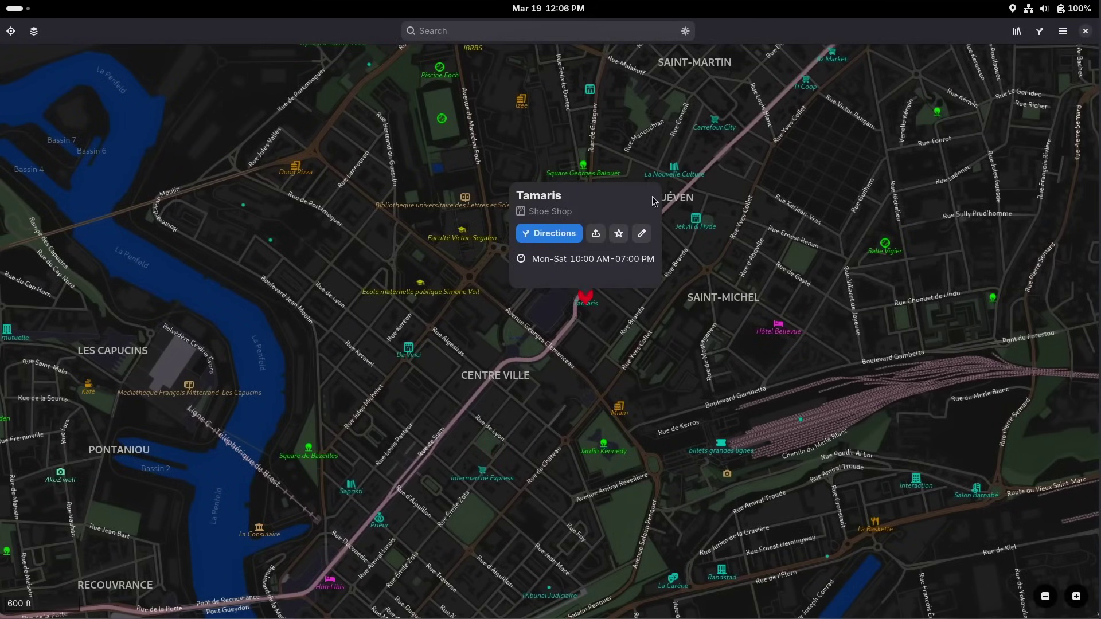
- Try editing the Tamaris shop's map details, then decline the OpenStreetMap sign-in
left_click(640, 233)
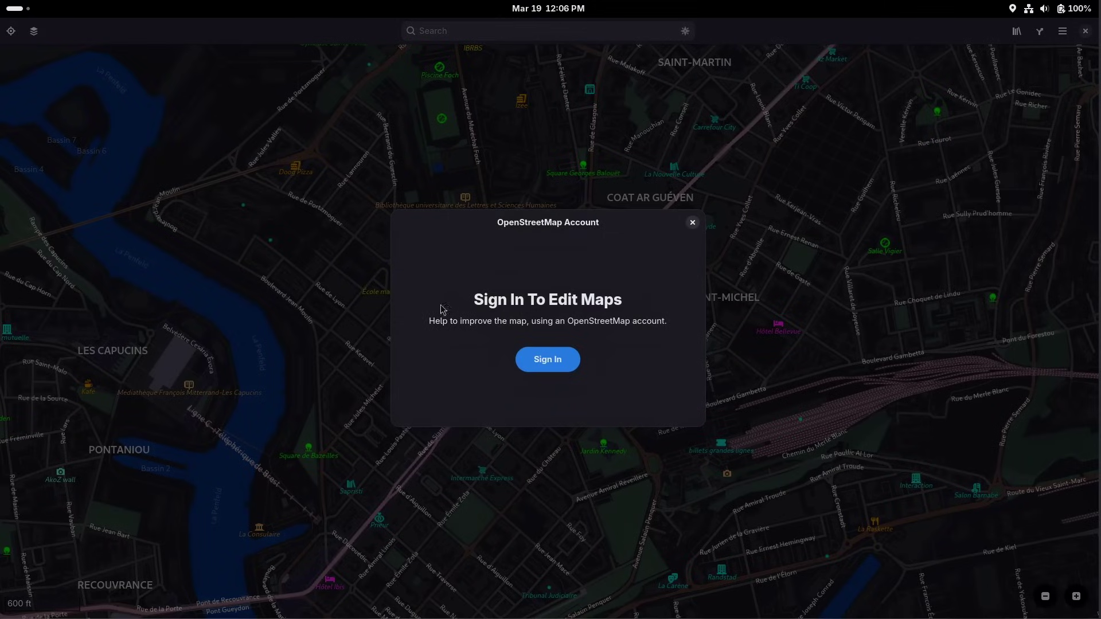
left_click(693, 223)
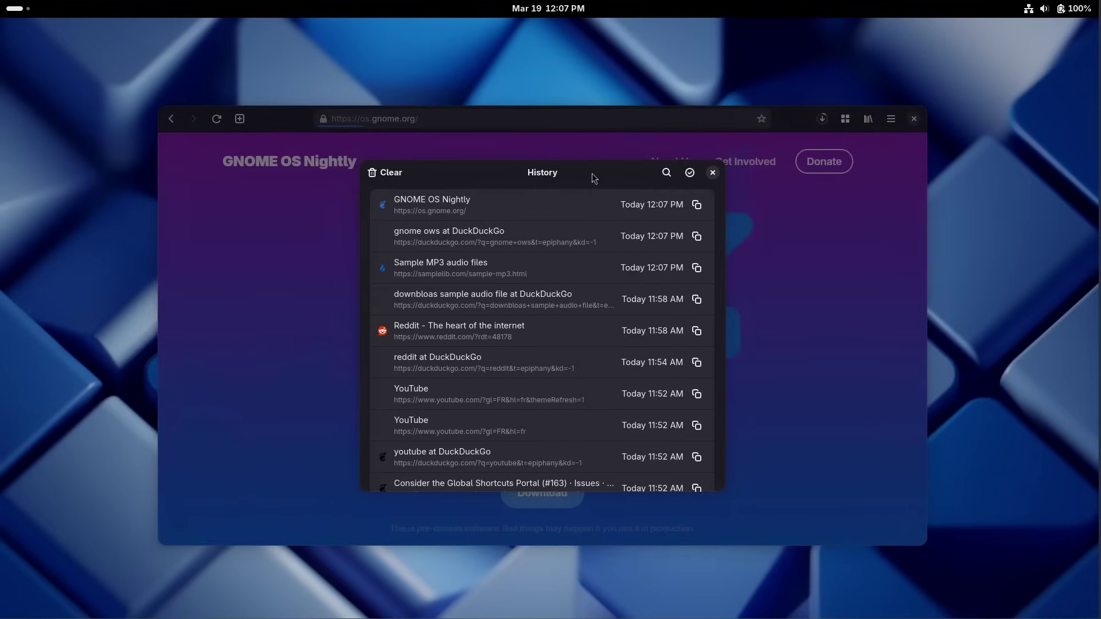
- Reposition the GNOME Web window and close the browsing history
left_click_drag(592, 173, 565, 167)
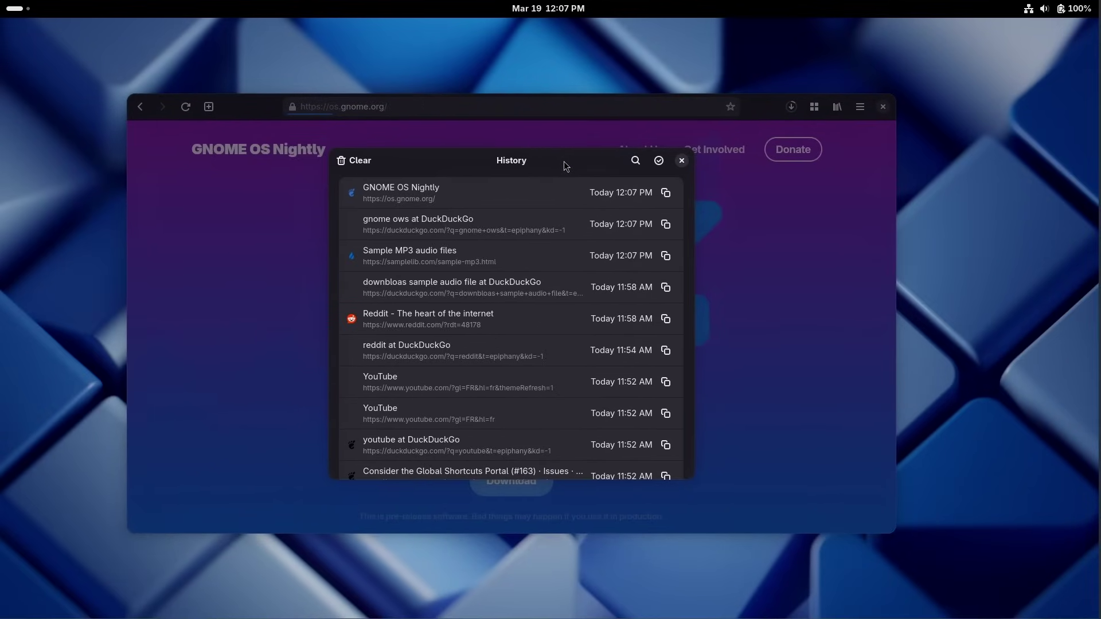
scroll(516, 288, "down", 2)
scroll(543, 297, "up", 2)
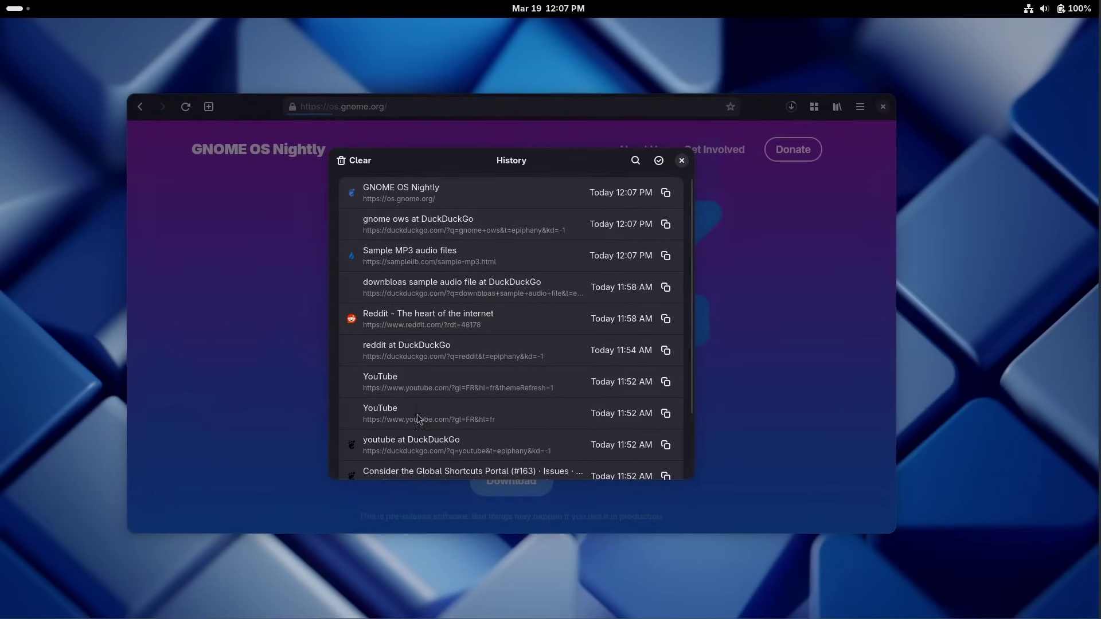
left_click(681, 161)
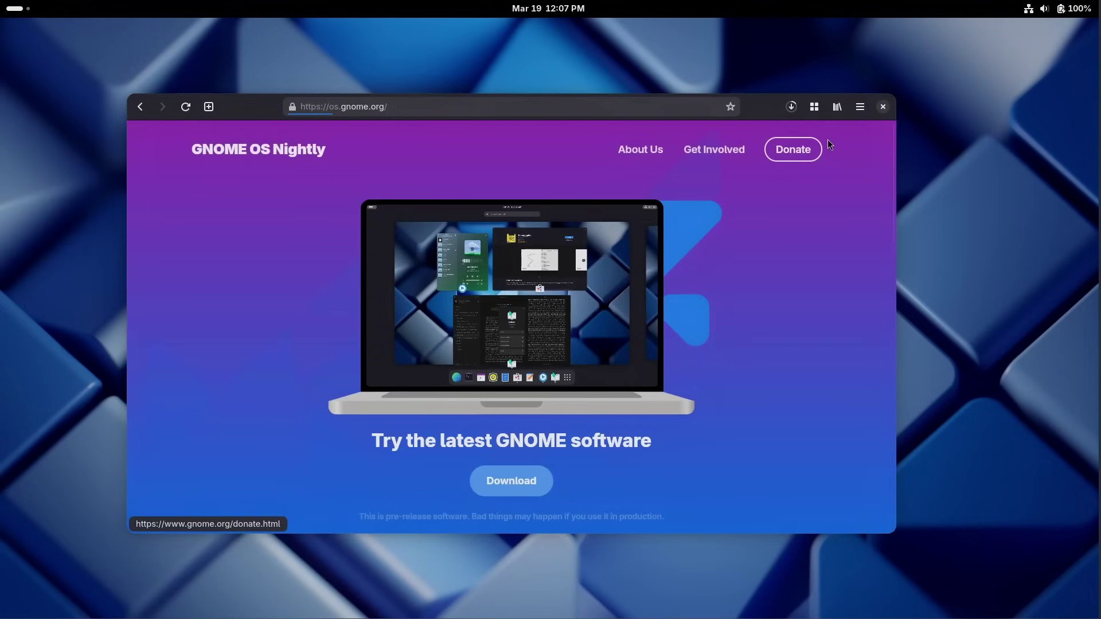
- Start Import Bookmarks from Import and Export, cancel the file chooser, then reopen Import and Export
left_click(859, 107)
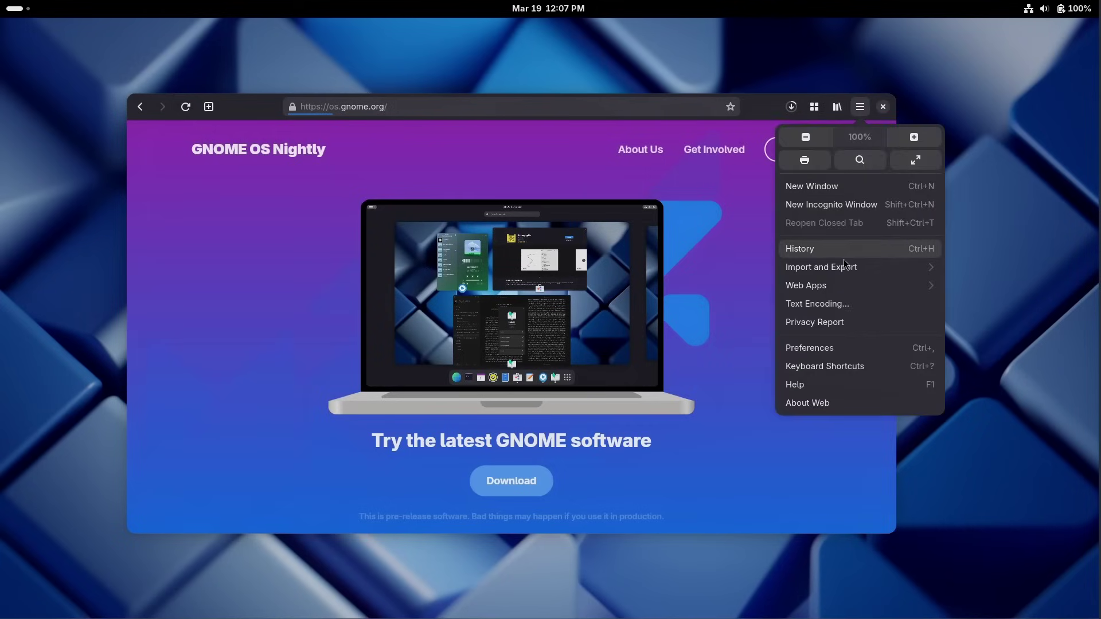
left_click(826, 267)
left_click(830, 153)
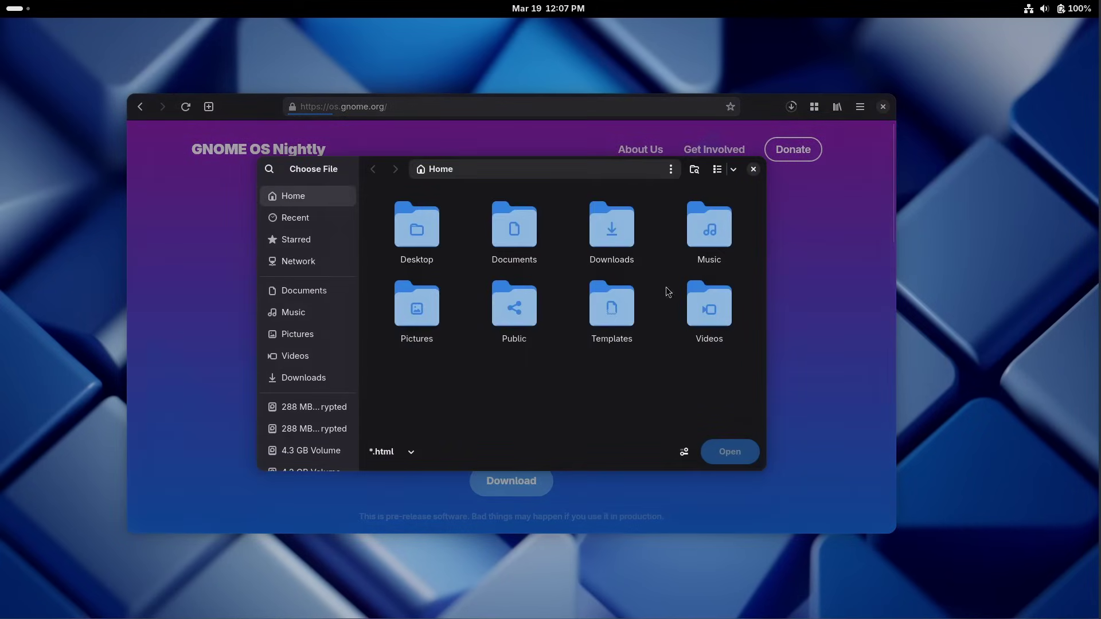
left_click(753, 168)
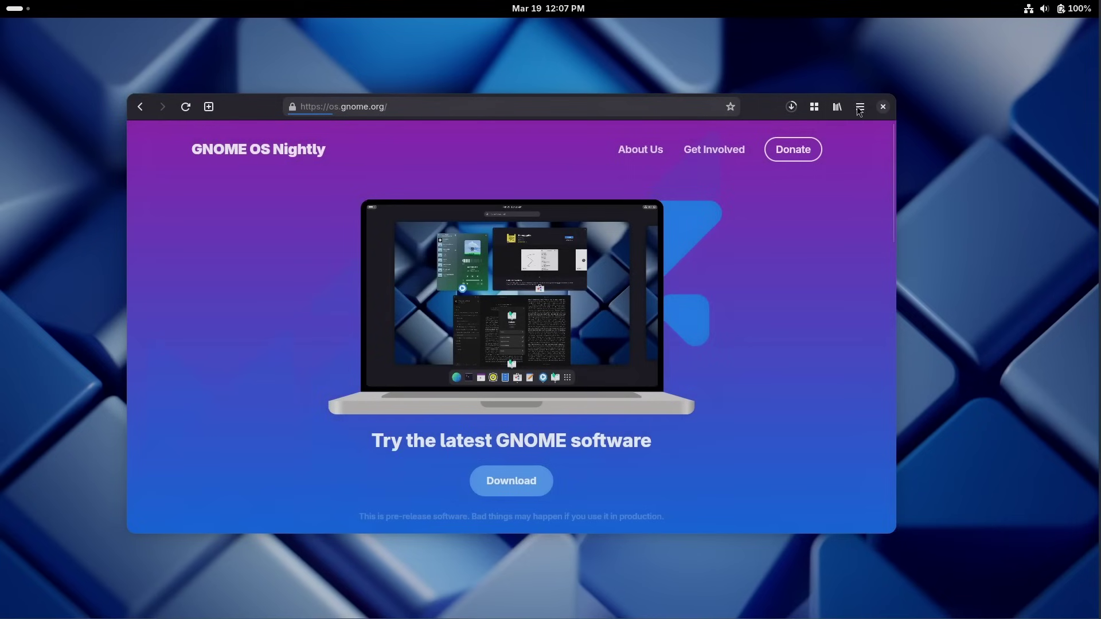
left_click(863, 109)
left_click(828, 267)
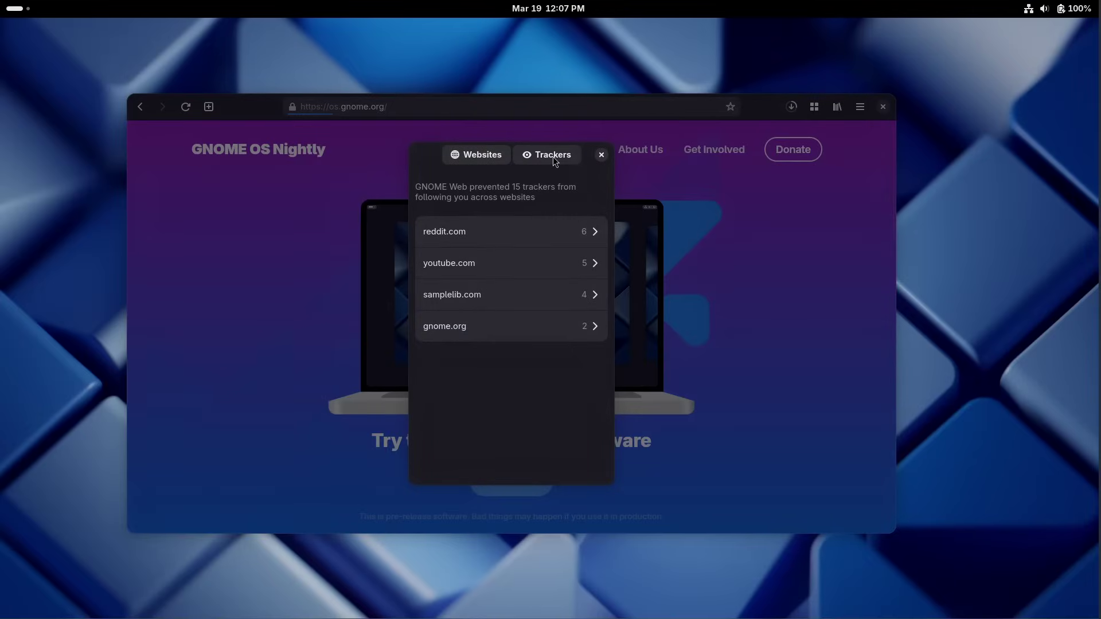
- Review blocked trackers by tracker (gstatic.com) and by website (samplelib.com), returning to each list
left_click(553, 156)
left_click(523, 235)
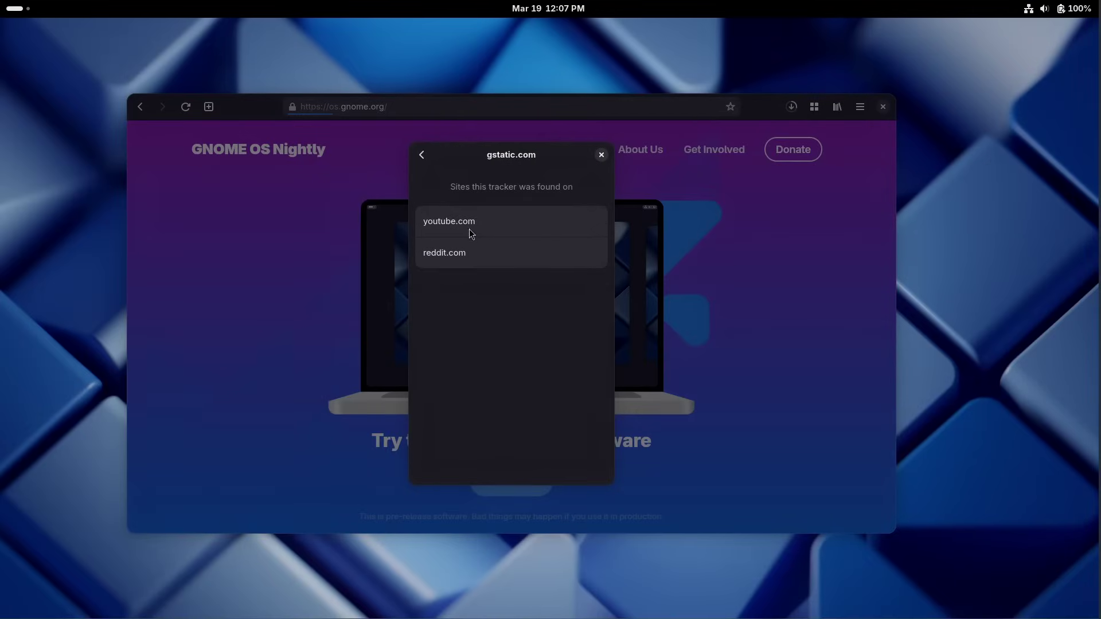
left_click(424, 155)
left_click(484, 159)
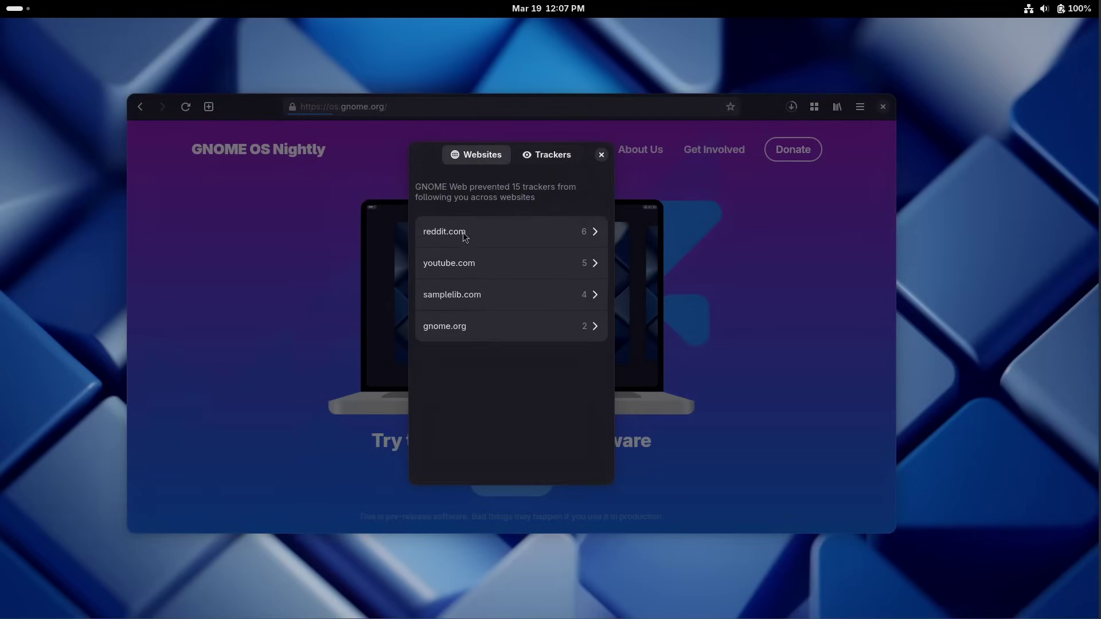
left_click(506, 302)
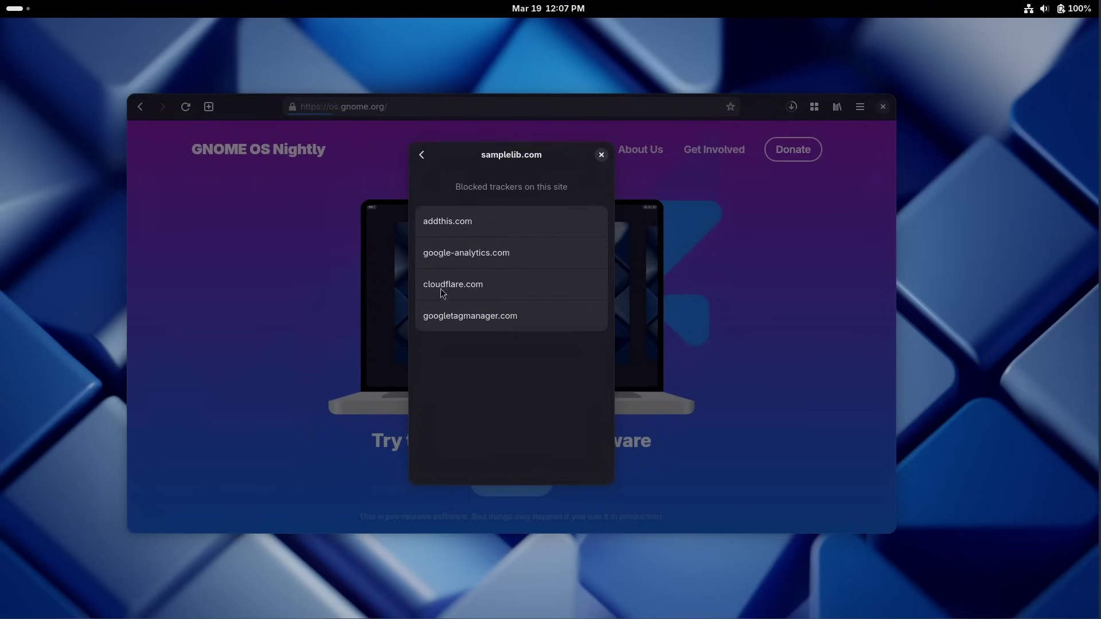
left_click(423, 155)
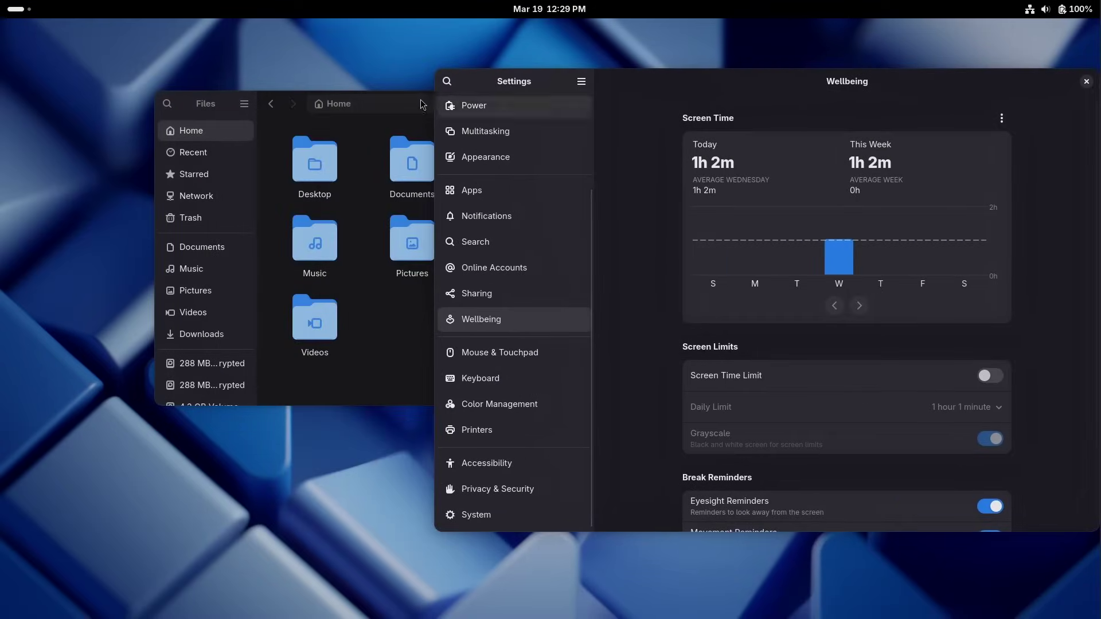
- Place Files beside Settings and open the Color Management settings page
left_click_drag(352, 111, 209, 140)
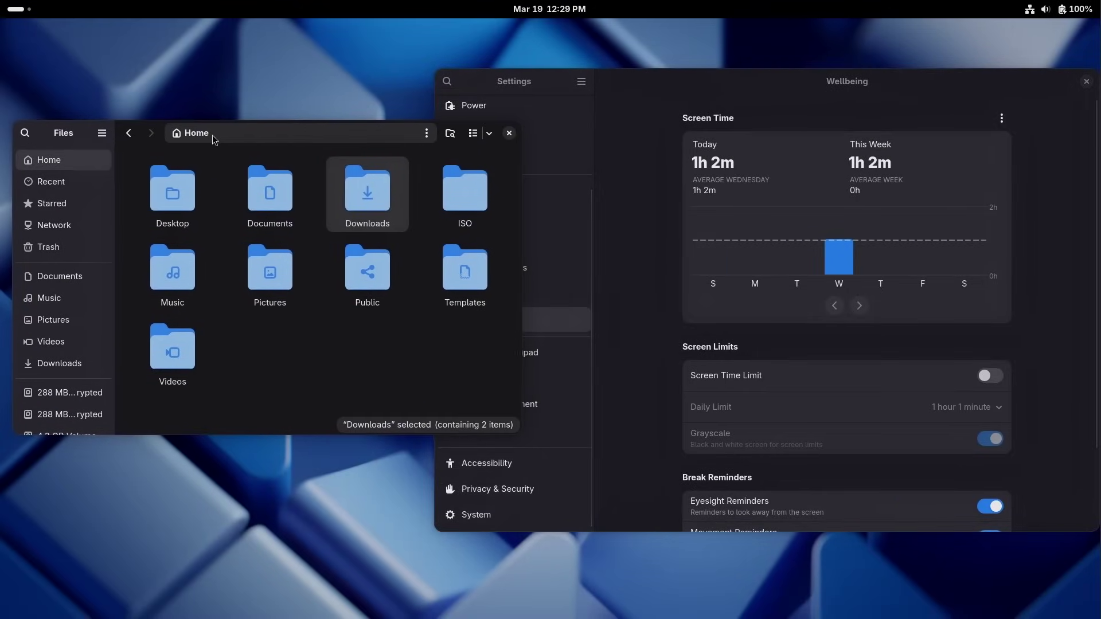
left_click_drag(736, 80, 711, 112)
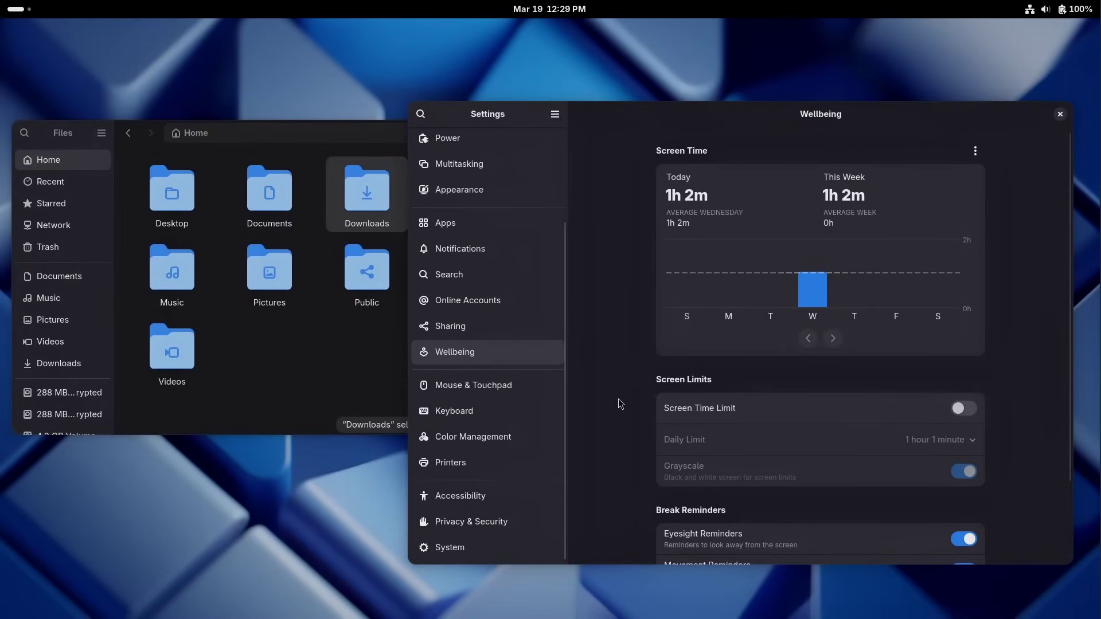
left_click_drag(564, 437, 562, 353)
left_click(482, 549)
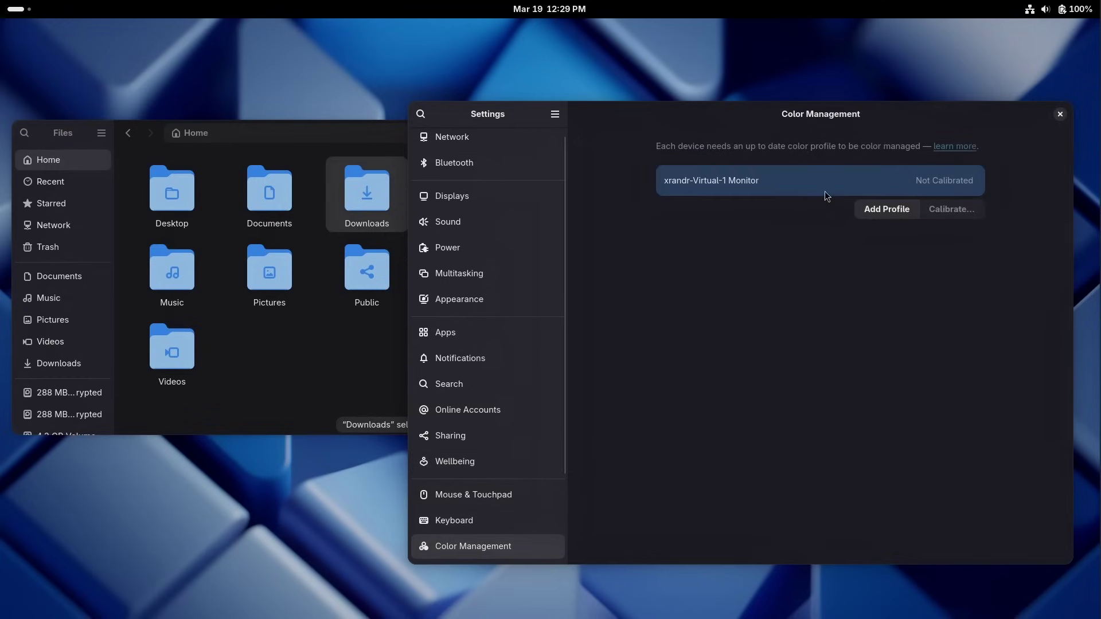
- Rearrange the Settings and Files windows, then close Files
left_click_drag(882, 111, 860, 106)
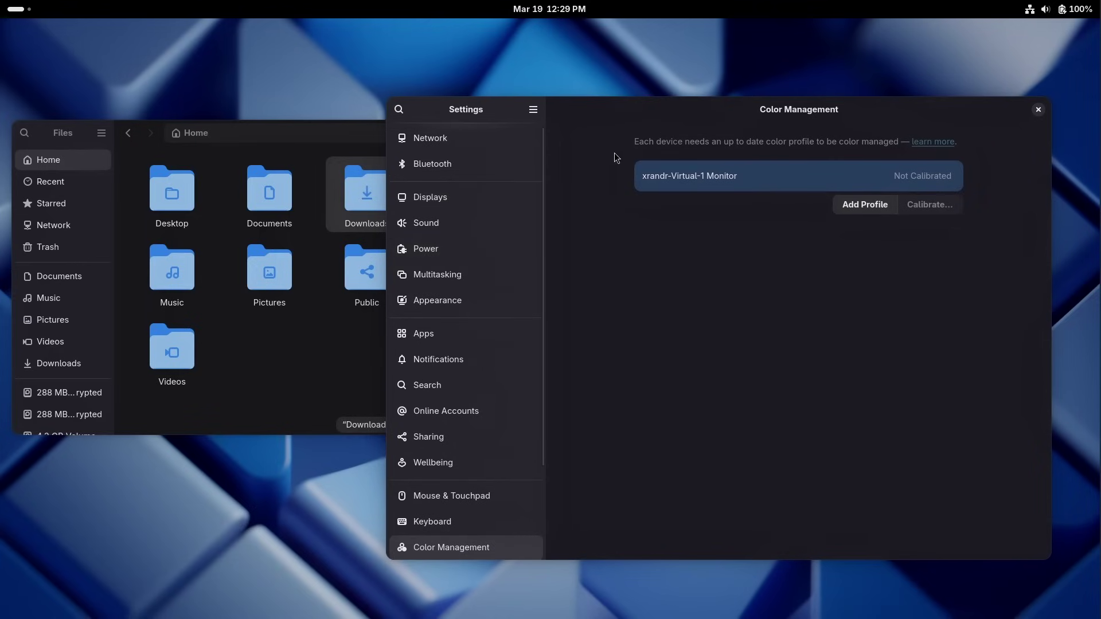
left_click_drag(675, 103, 389, 113)
left_click(219, 140)
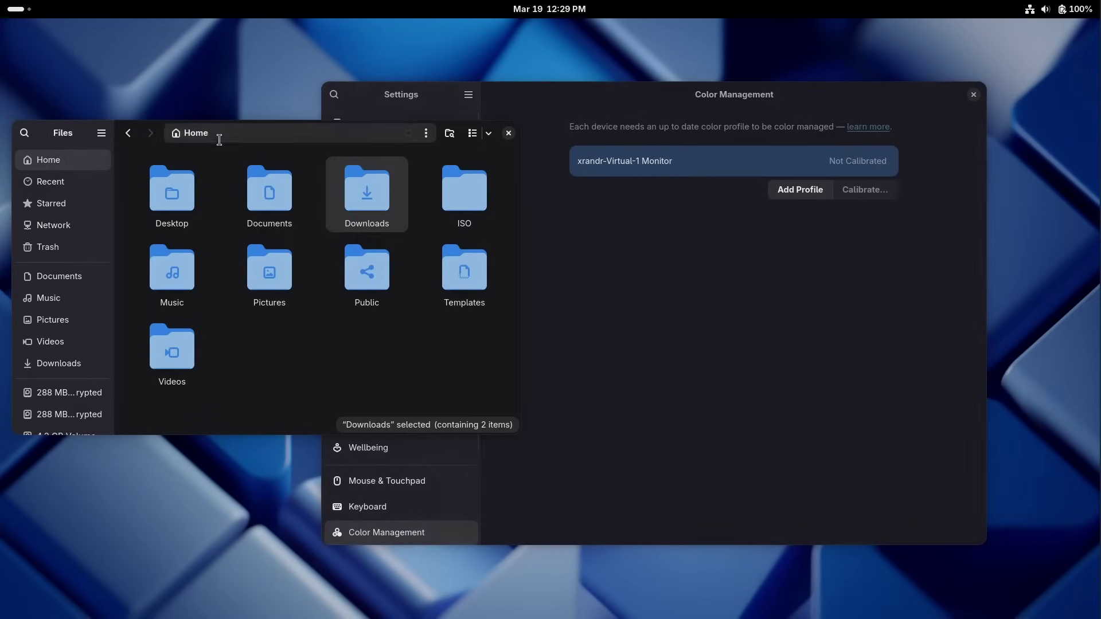
left_click_drag(160, 129, 121, 129)
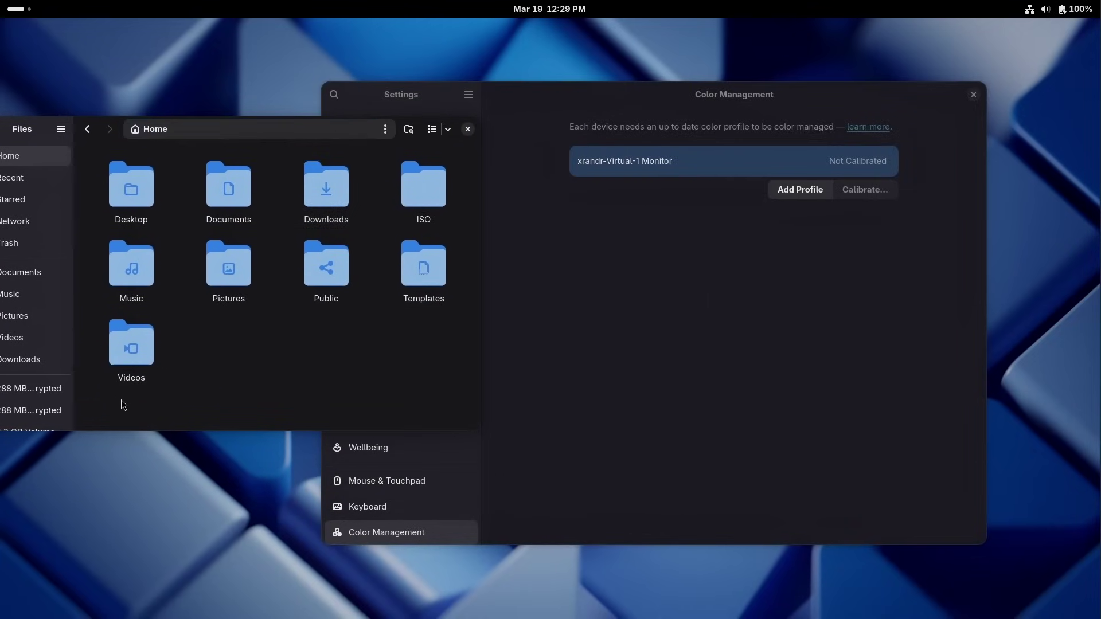
left_click_drag(201, 134, 246, 132)
left_click(511, 127)
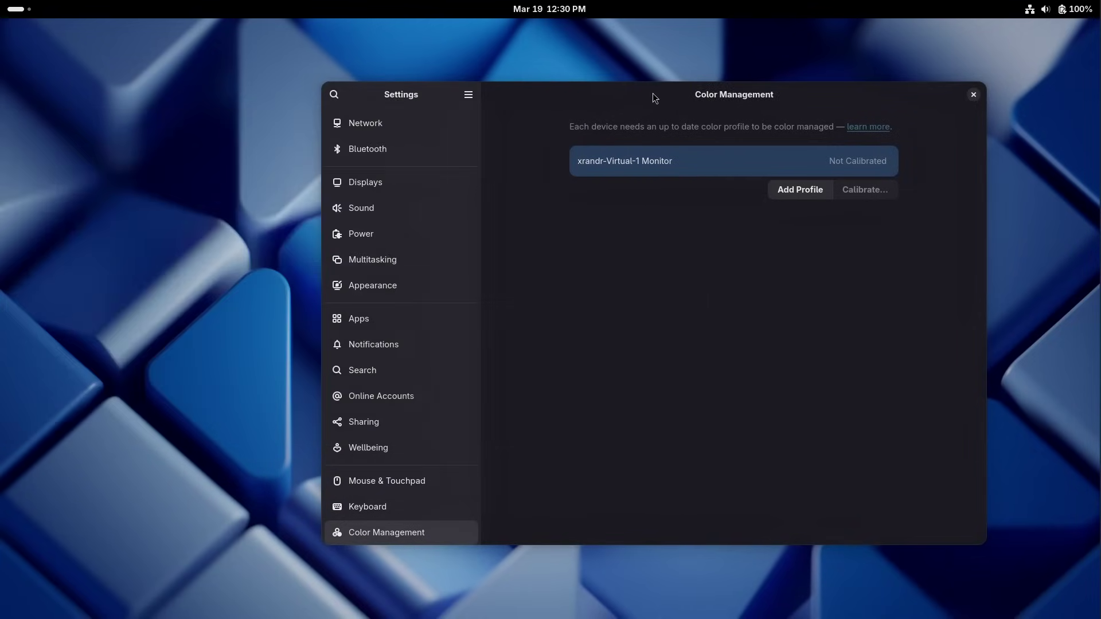